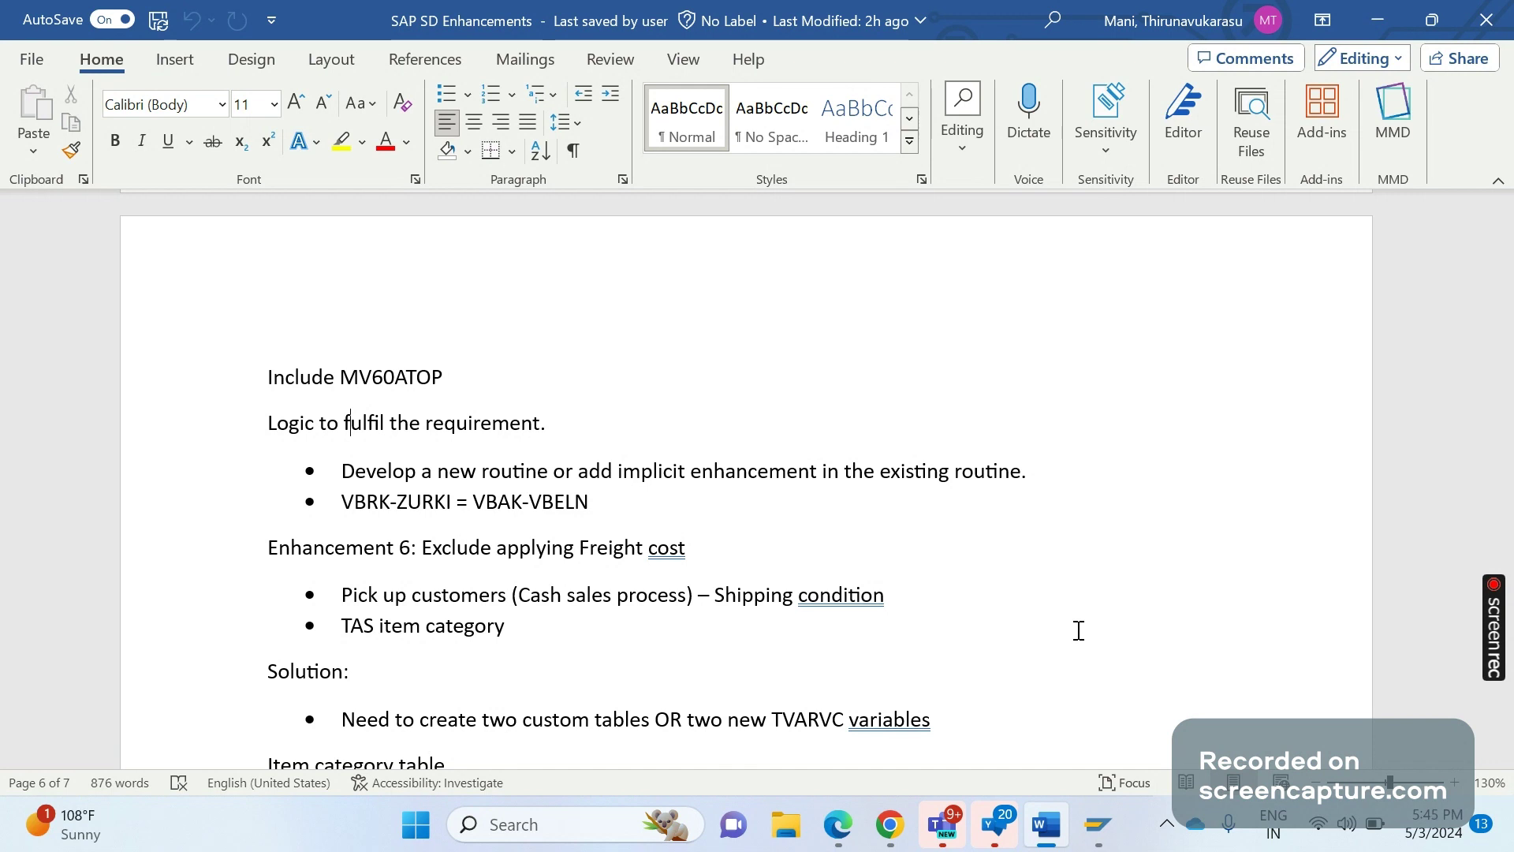
Step: Switch to the SAP Easy Access session and start transaction VOV8 to maintain sales order types
click(1095, 820)
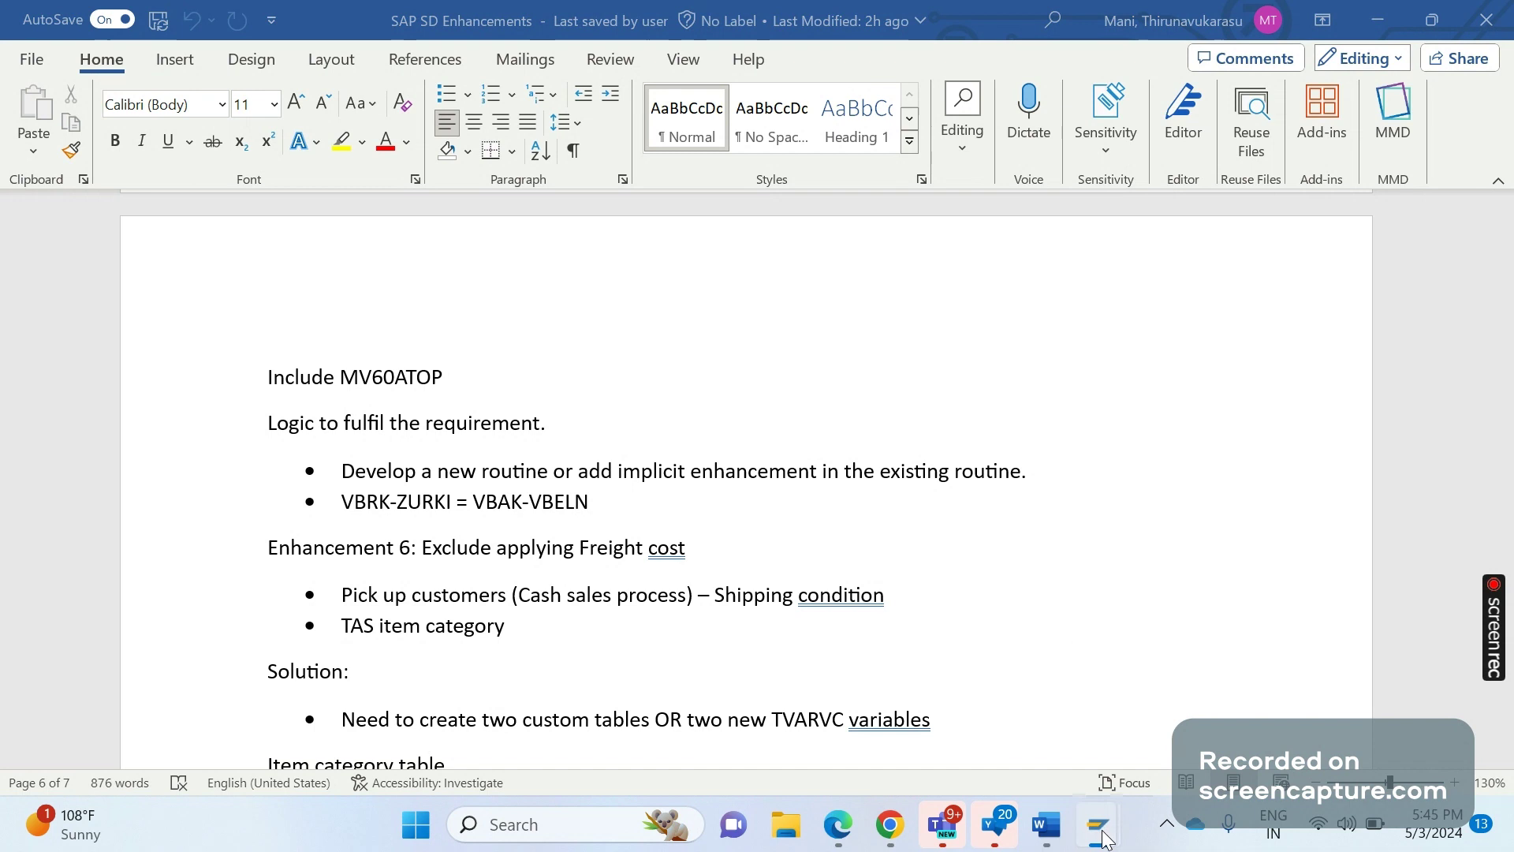
click(1141, 702)
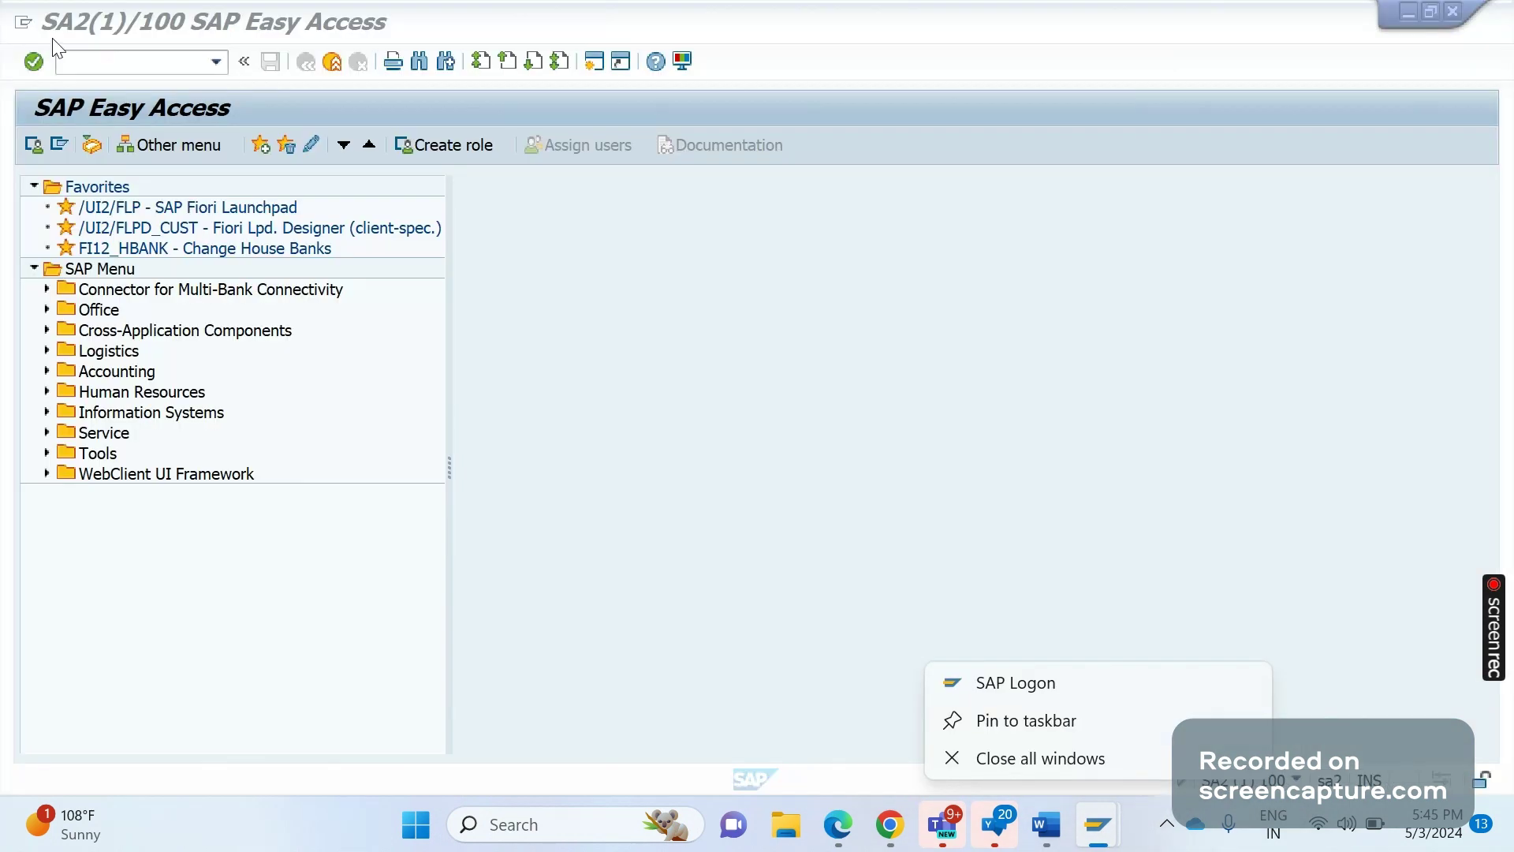
click(82, 69)
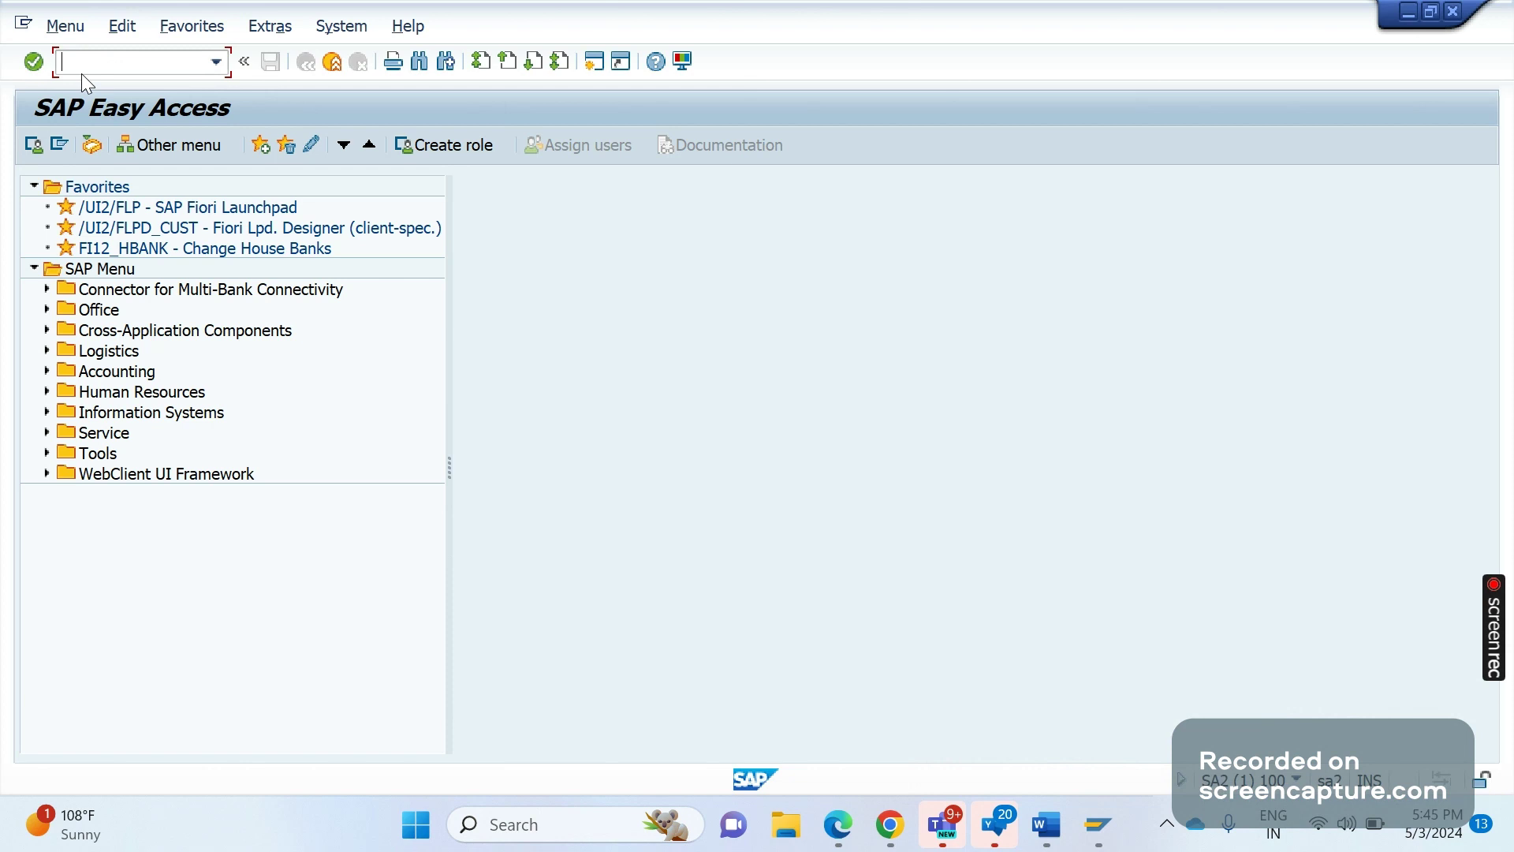
text(VOV8)
key(Return)
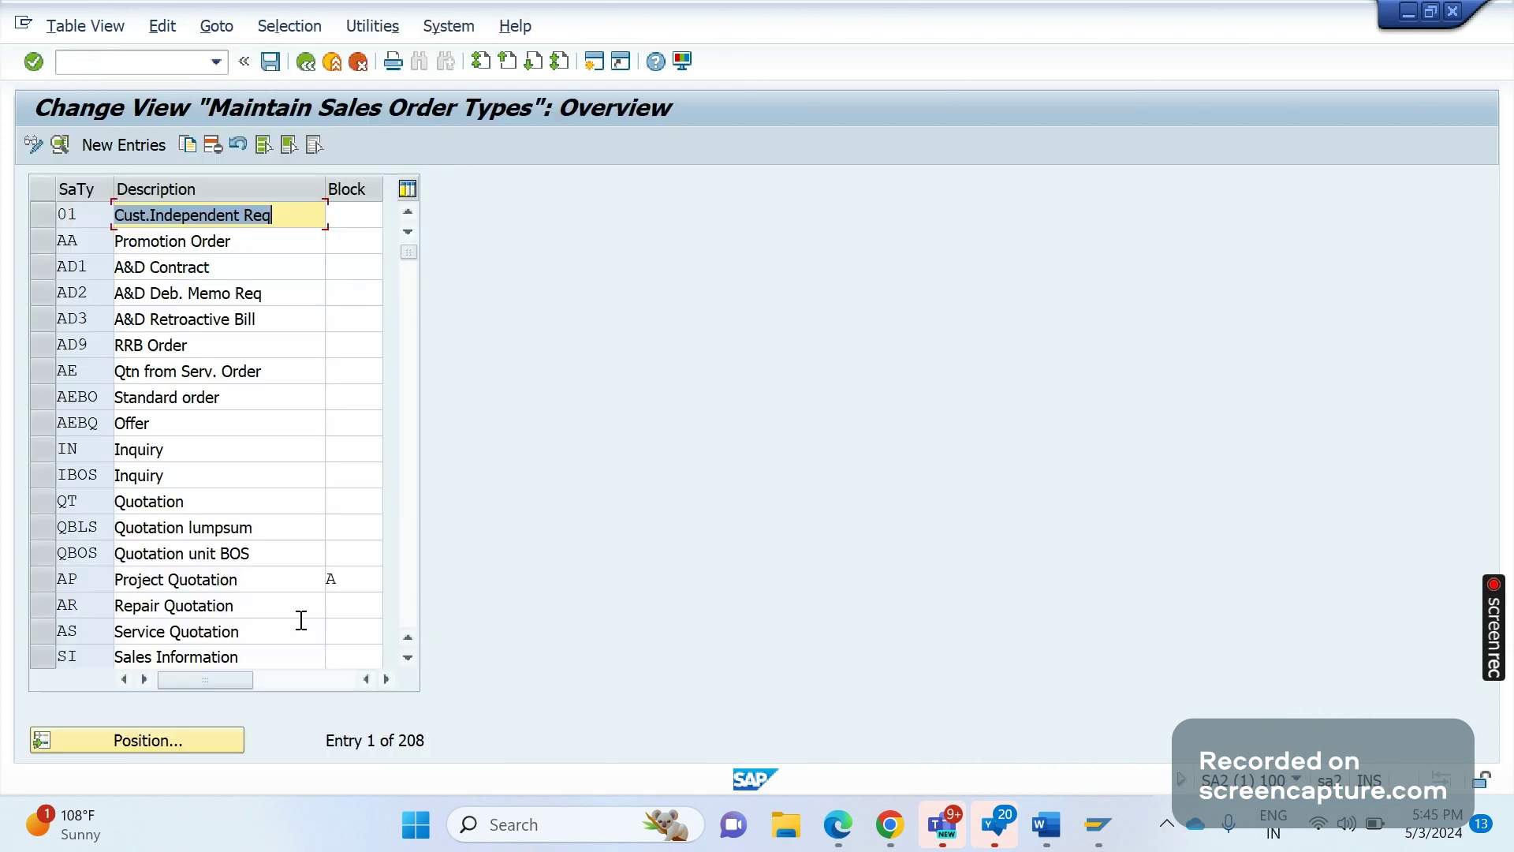
Step: Position the sales order types list at document type BV and open the details of Cash Sale
click(189, 741)
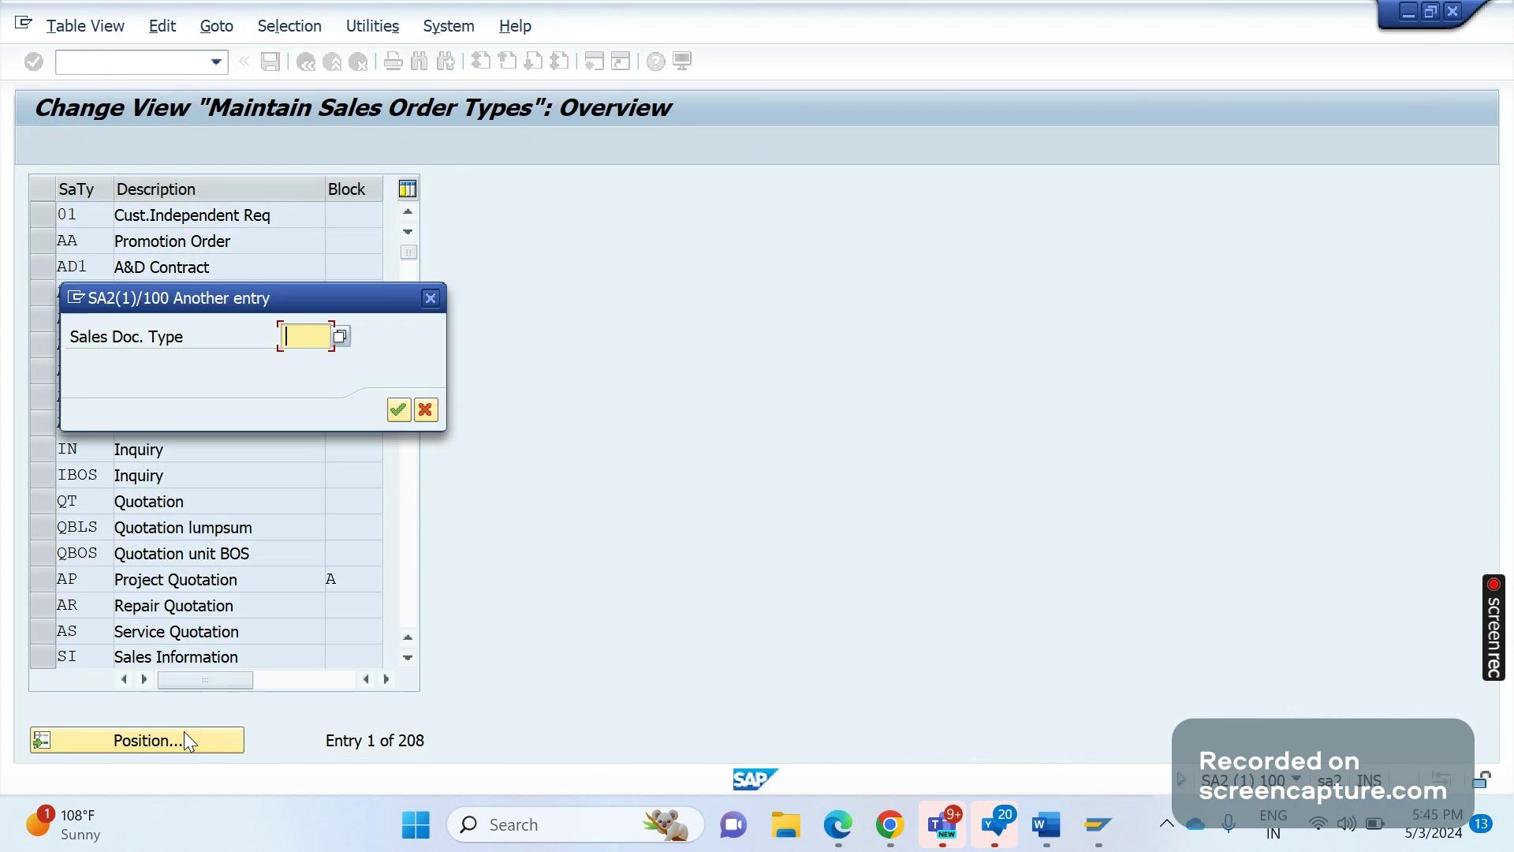
text(B)
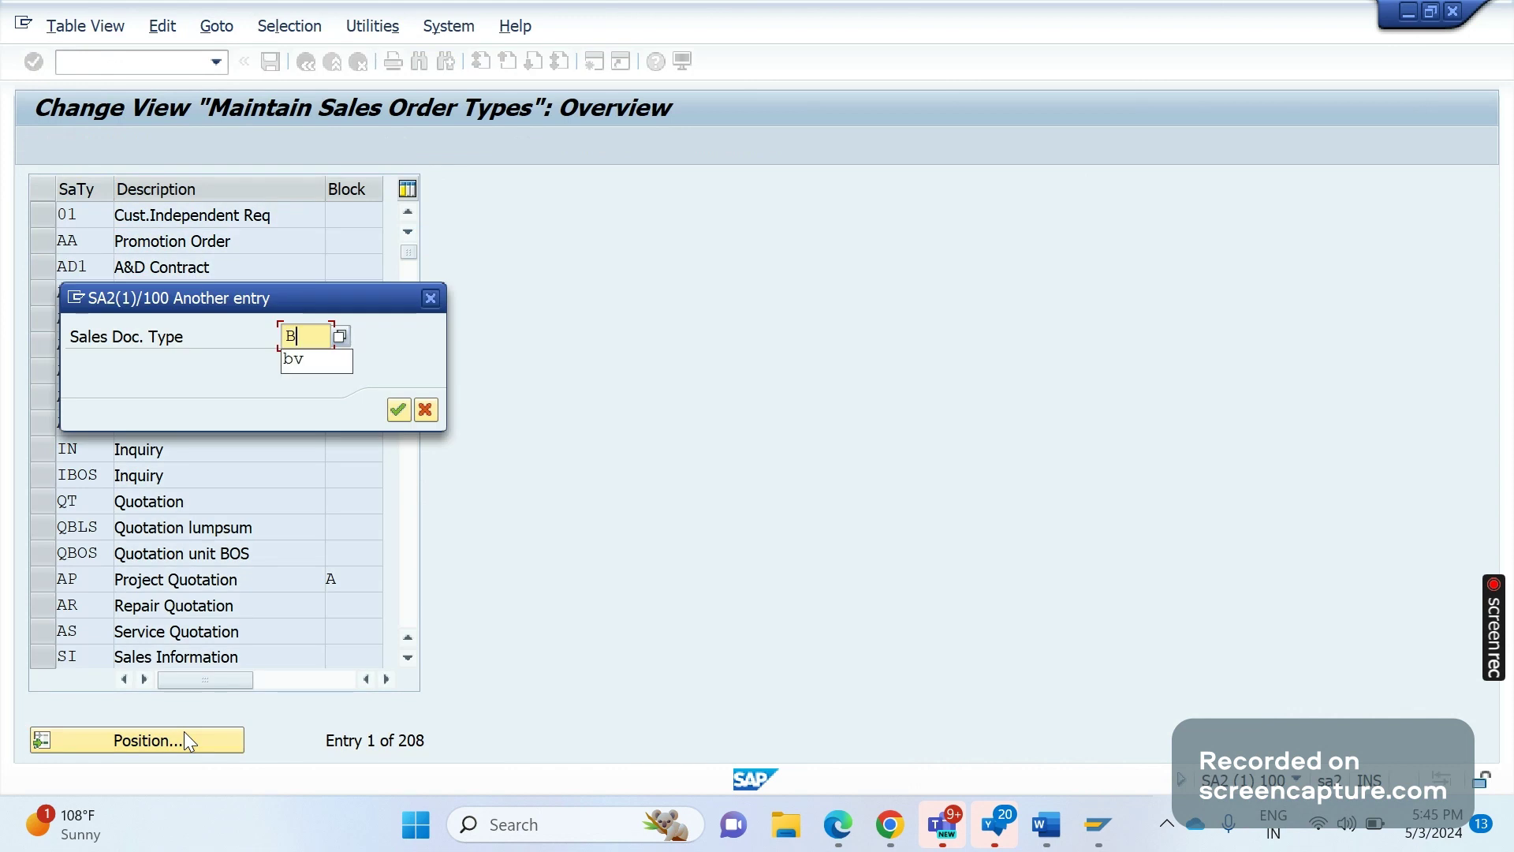
text(V)
key(Return)
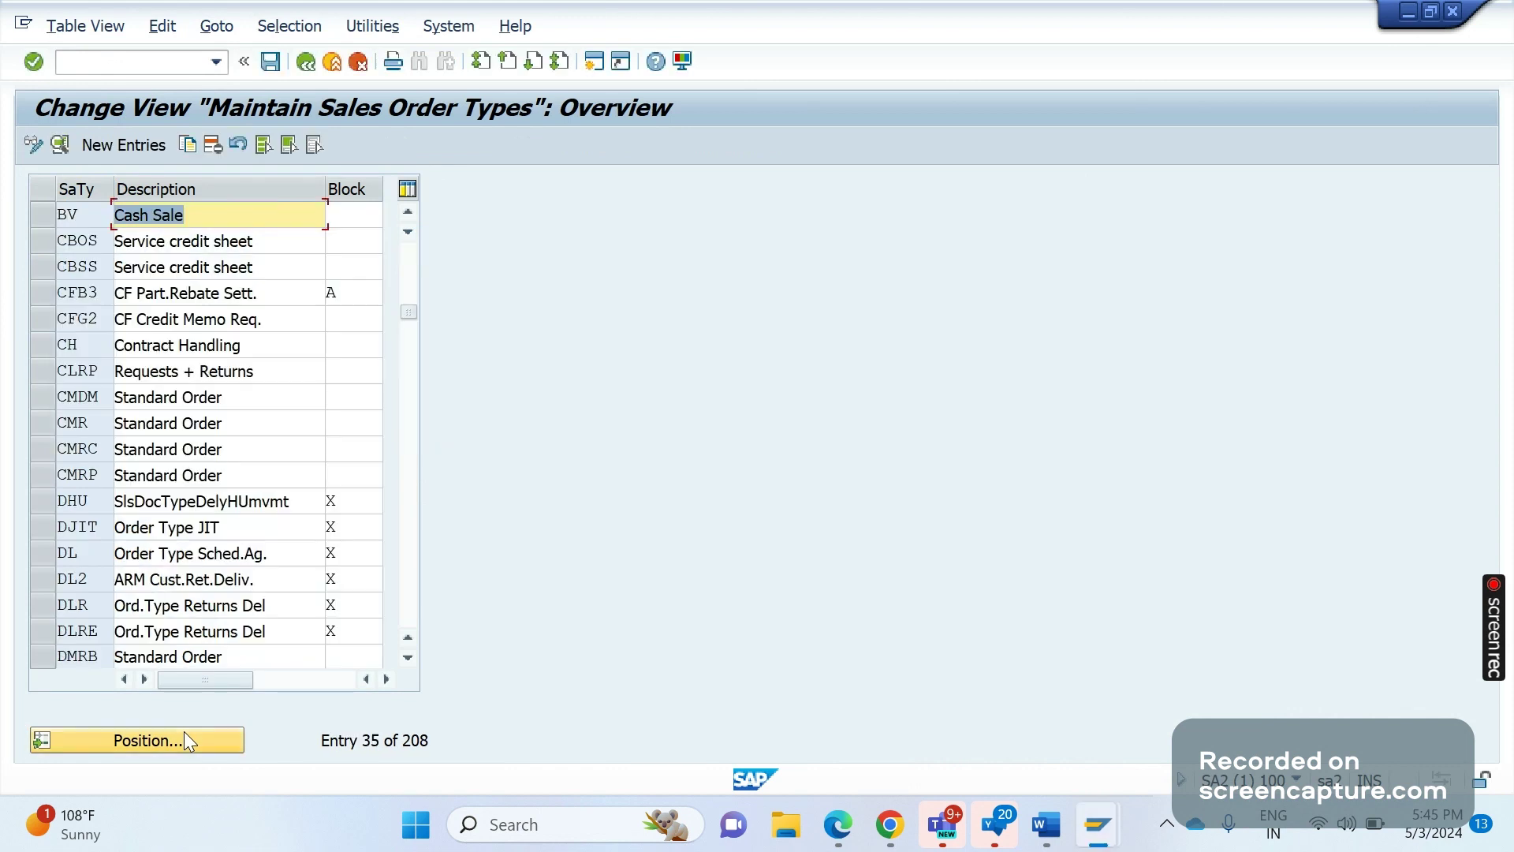
click(189, 215)
double_click(187, 214)
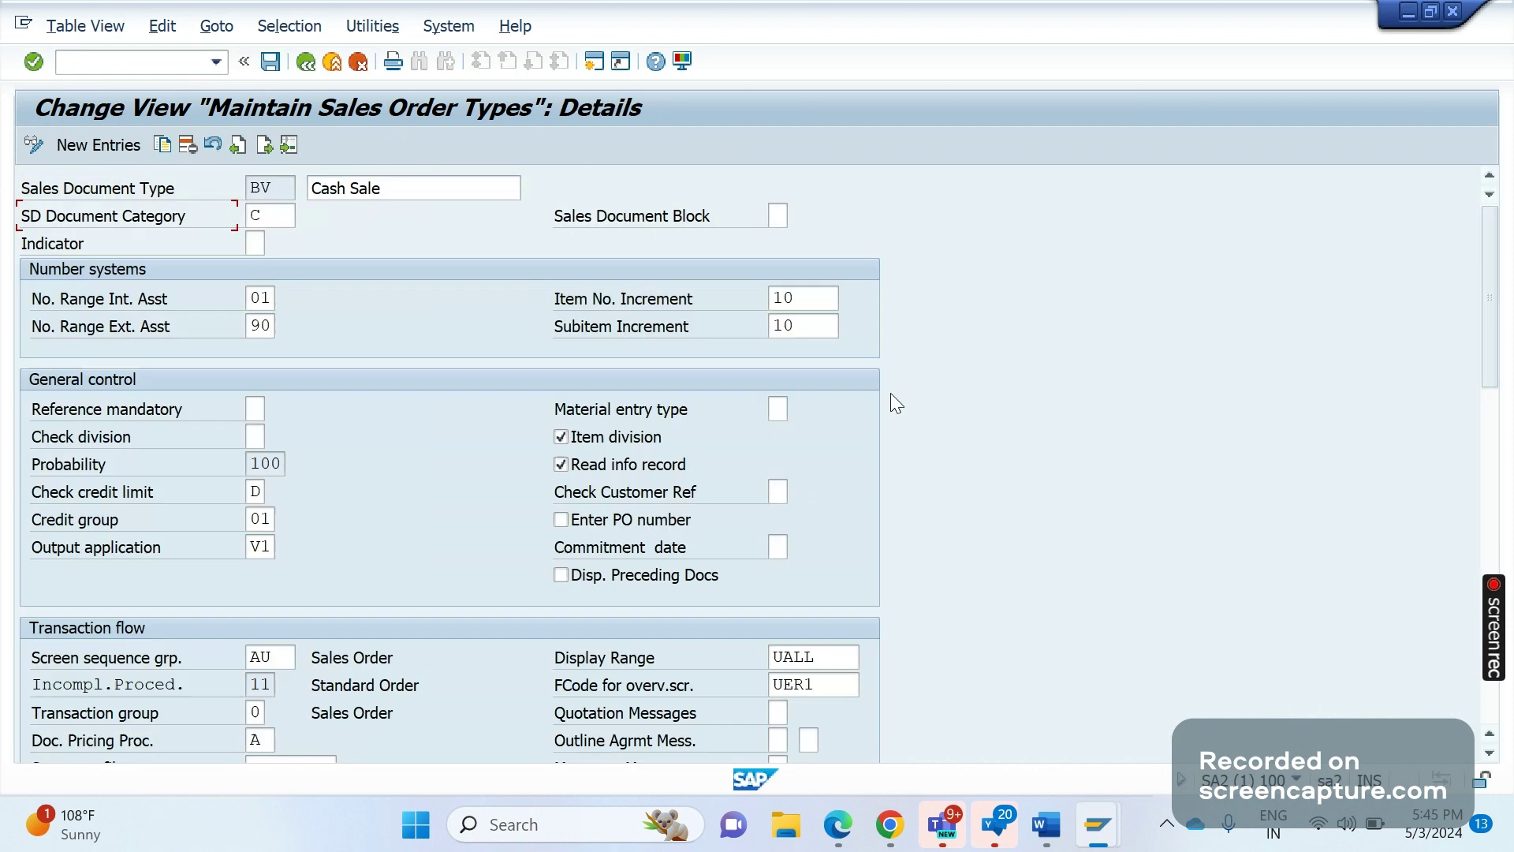
Step: Examine the Cash Sale type's immediate delivery setting, delivery type and order-related billing type
scroll(1492, 394, down, 2)
drag(1492, 394, 1481, 527)
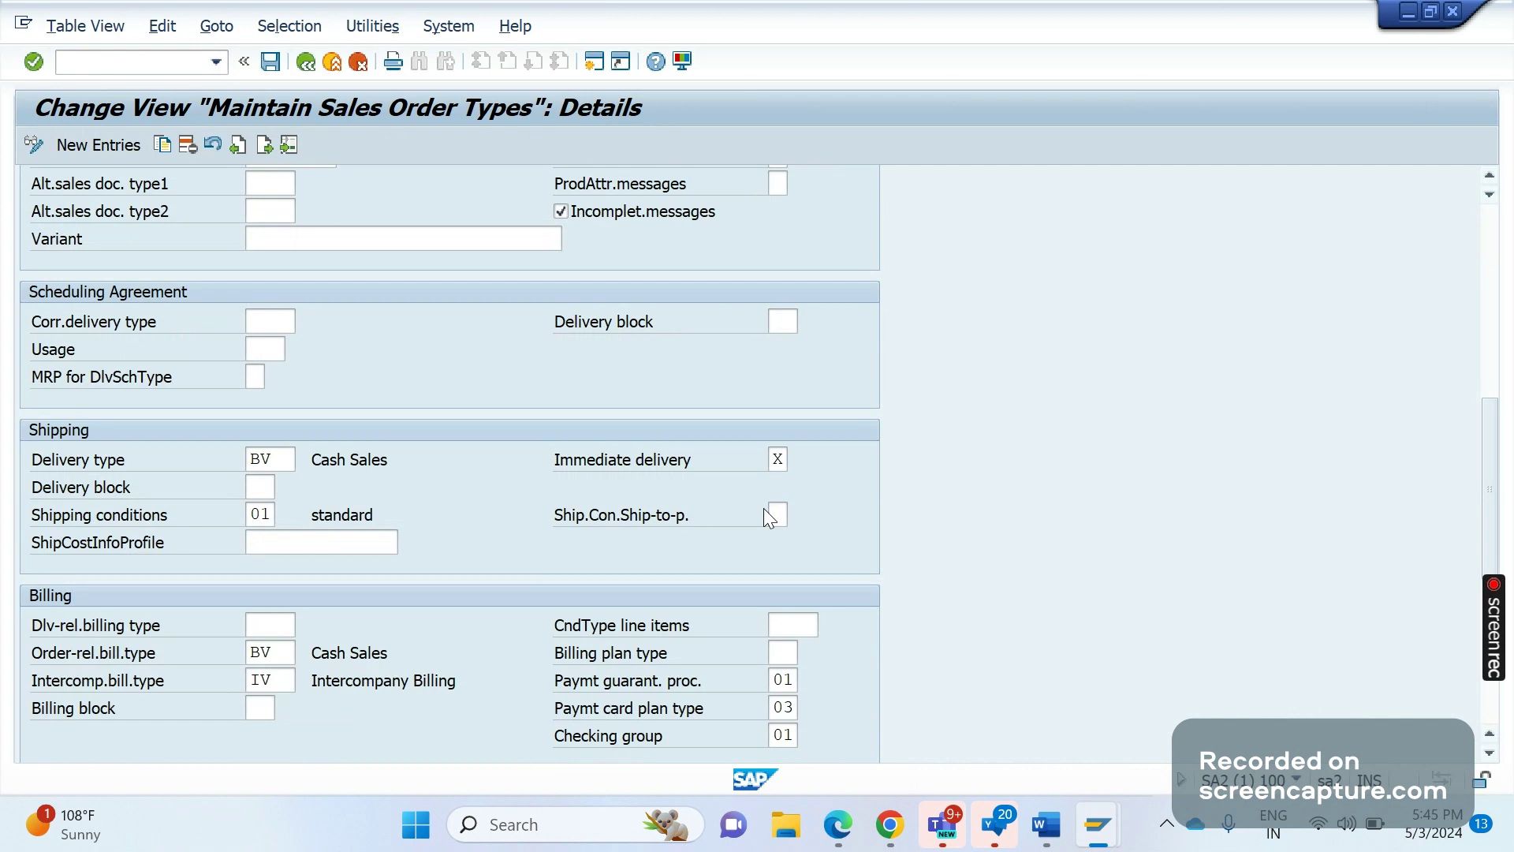
click(784, 465)
double_click(283, 465)
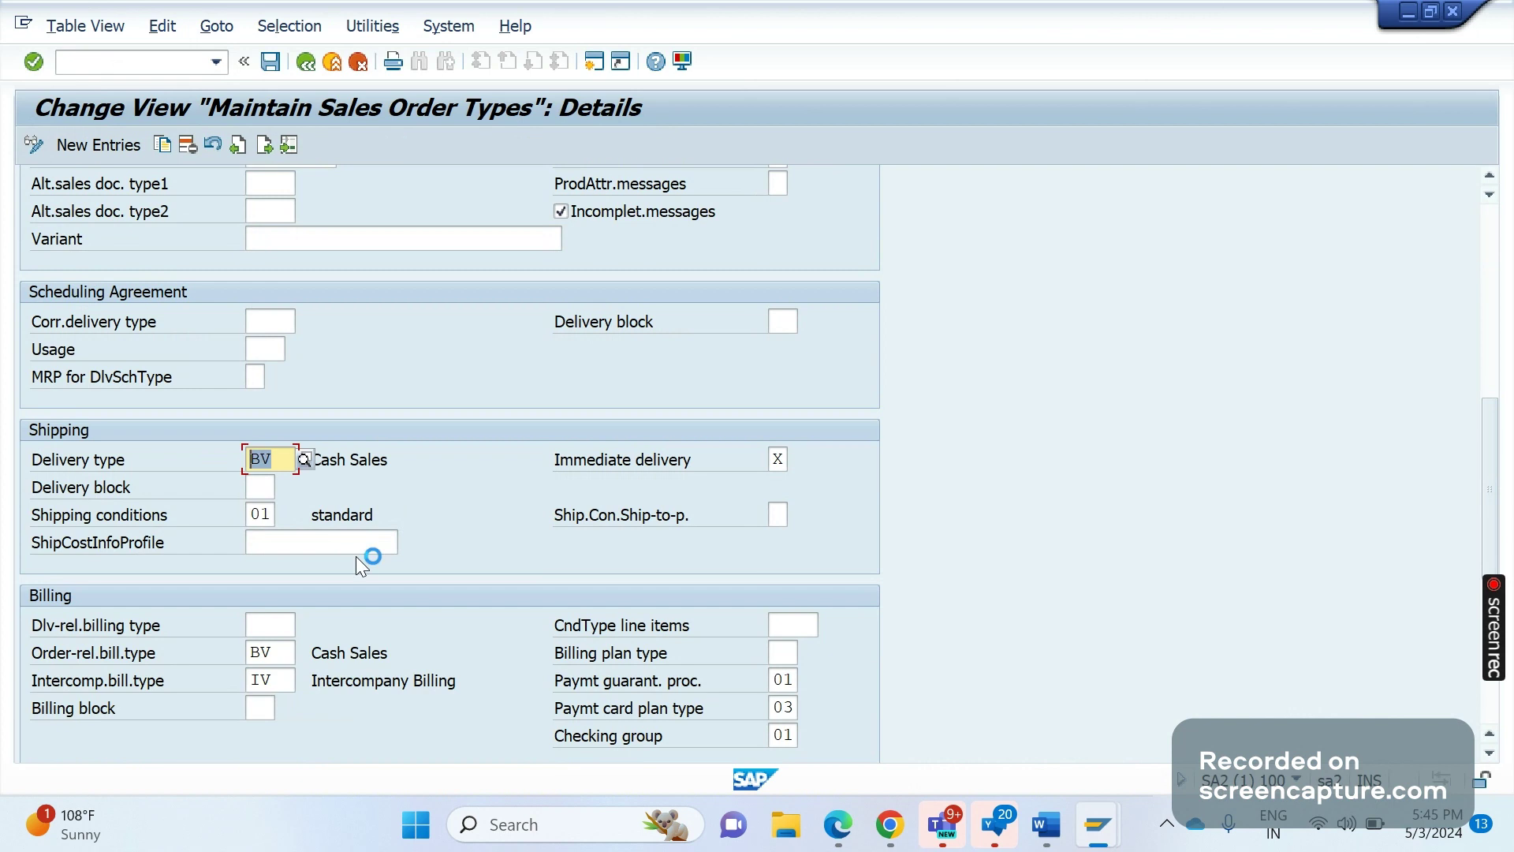
double_click(290, 650)
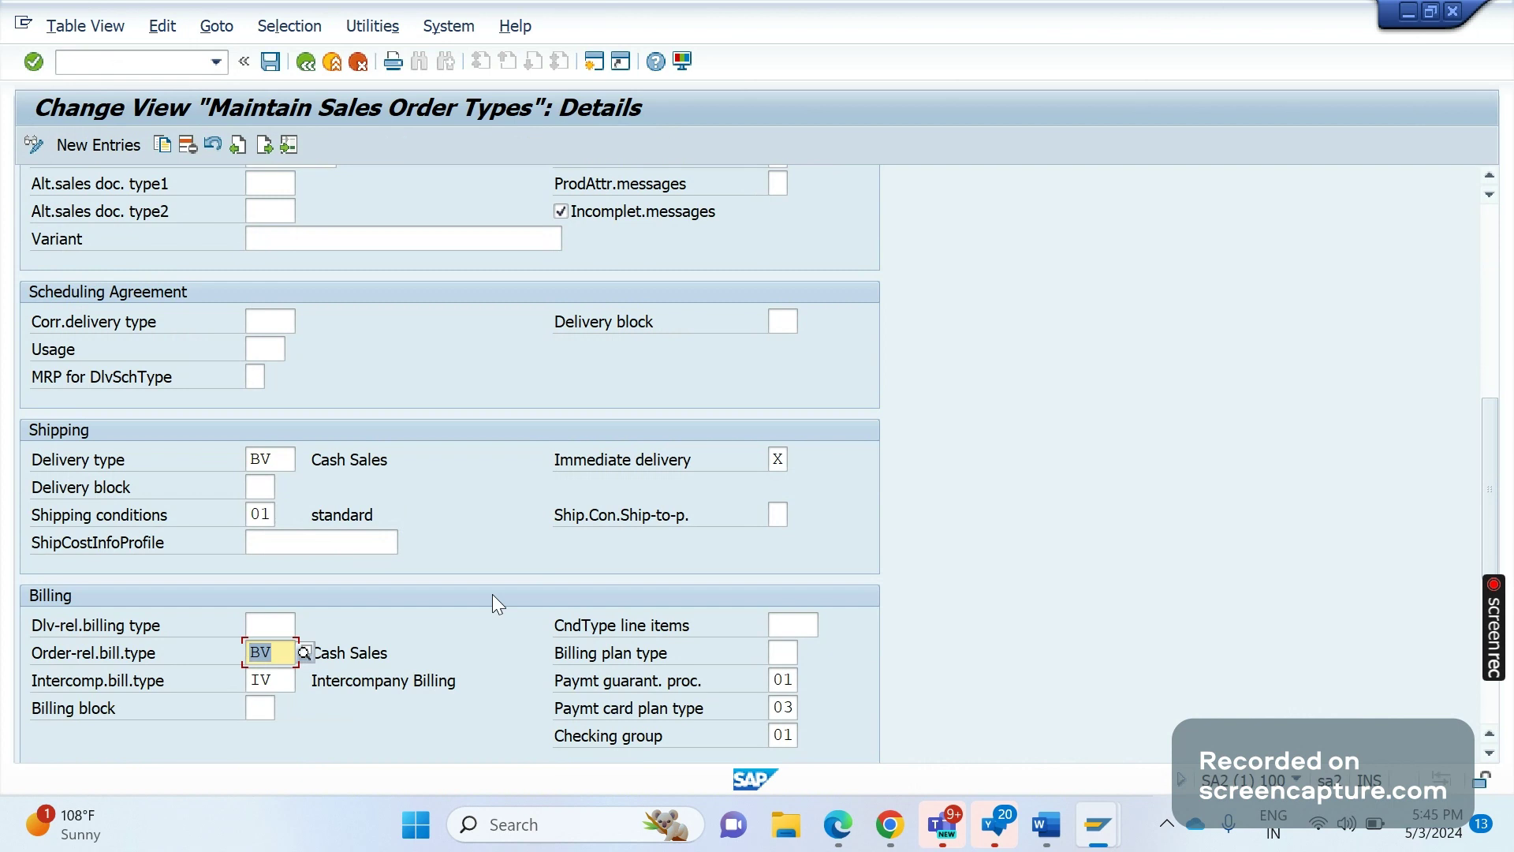
Step: Open Conditions for Output Control in a new session and display the output types of application V1 Sales
click(106, 57)
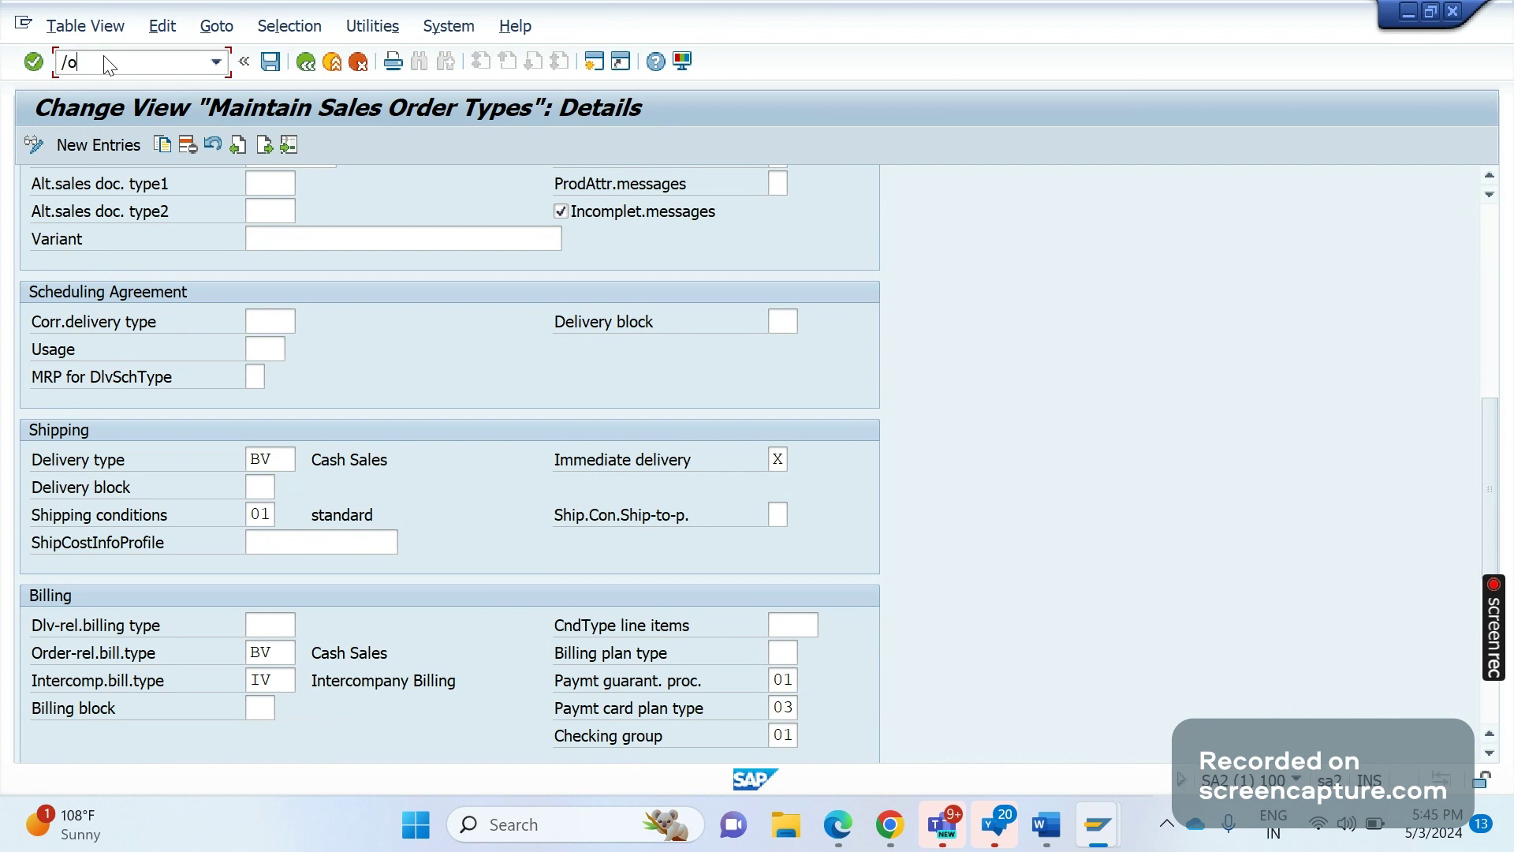
key(Return)
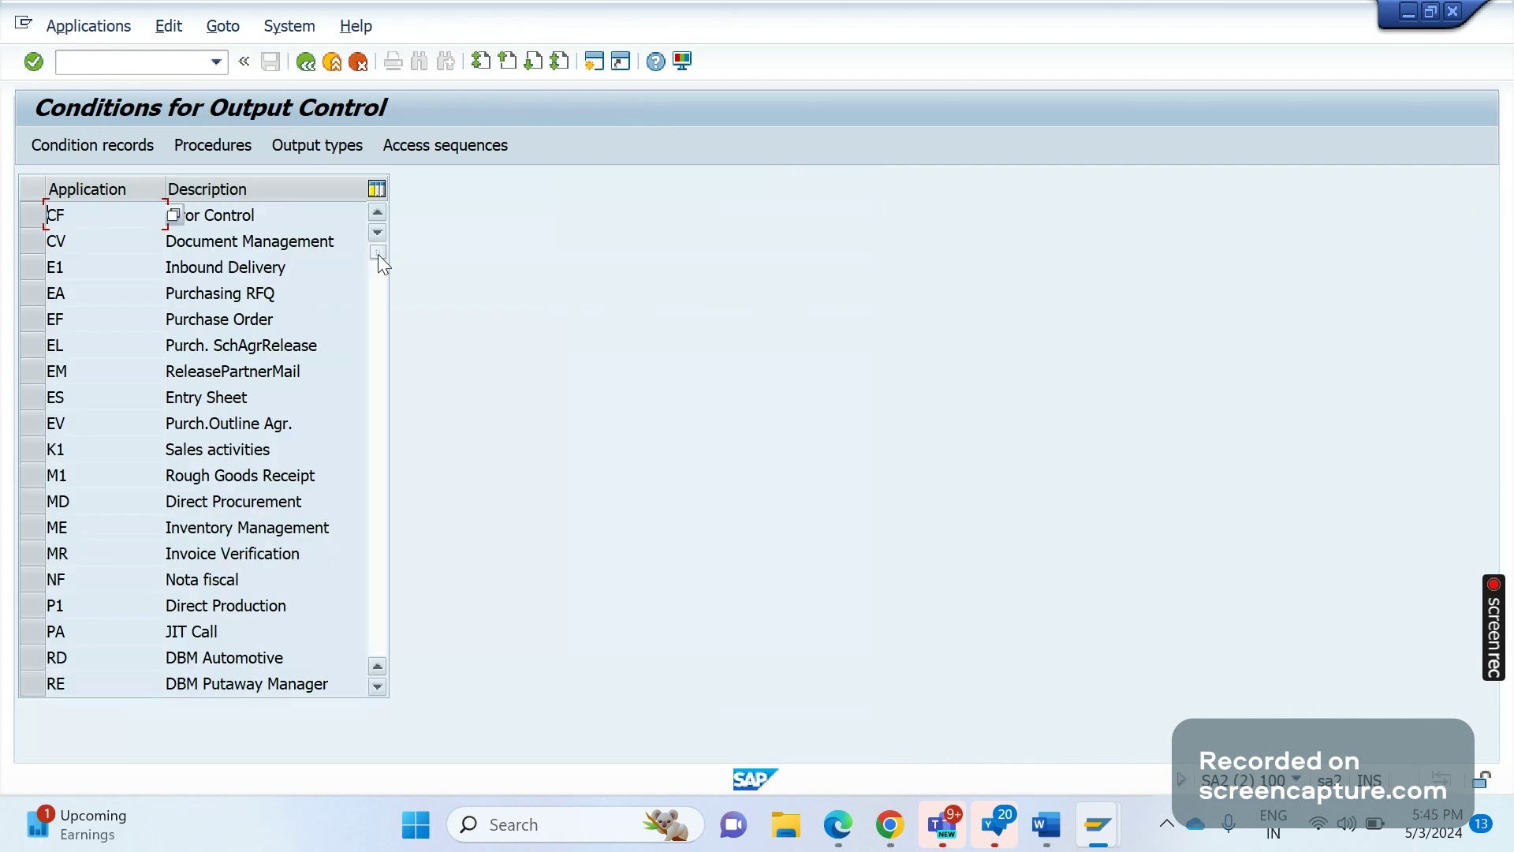
scroll(160, 574, down, 1)
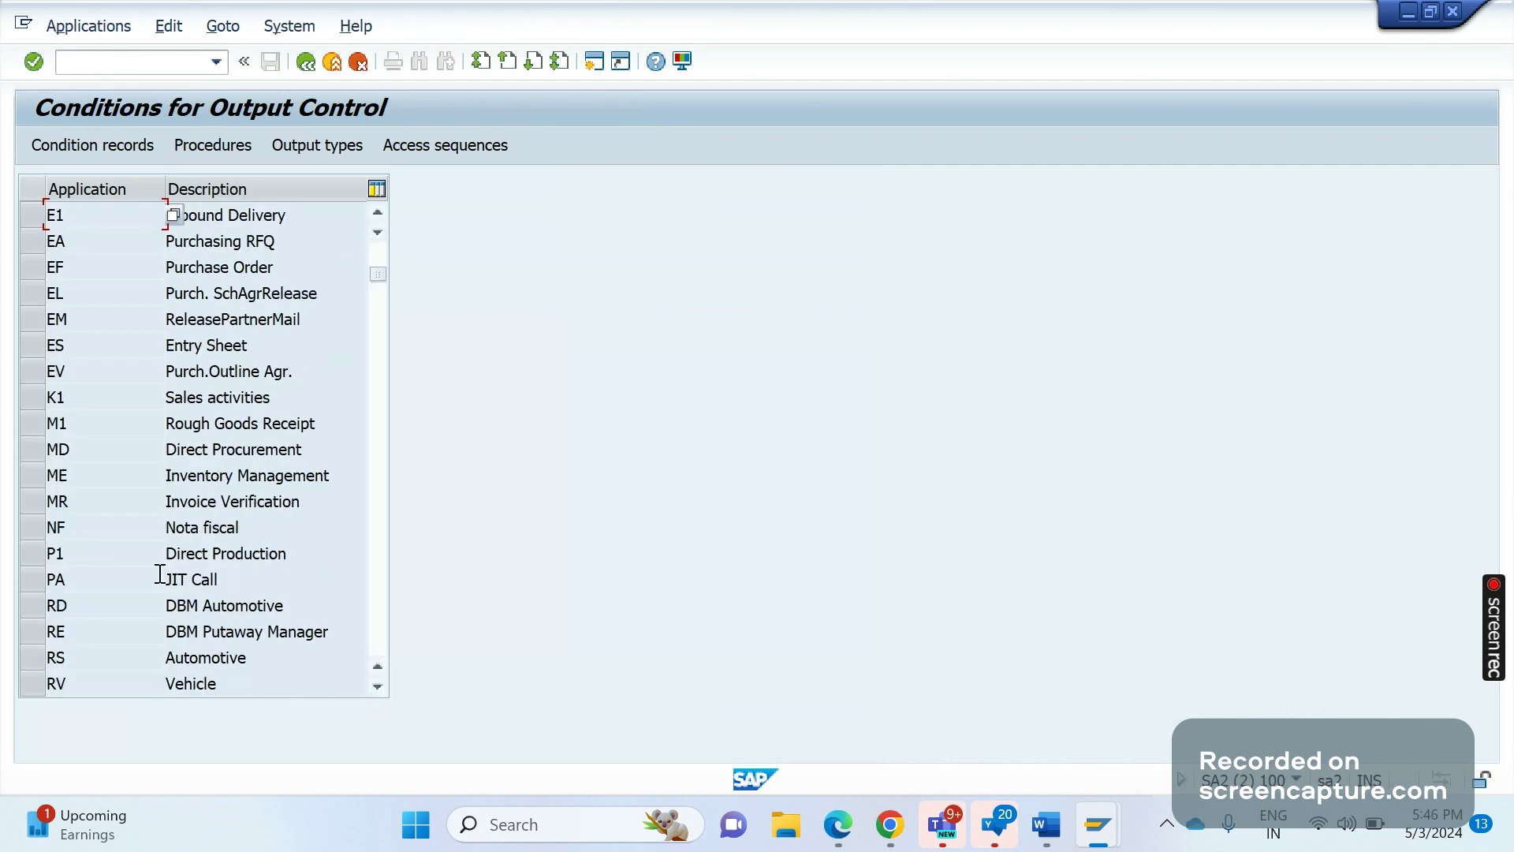
click(273, 602)
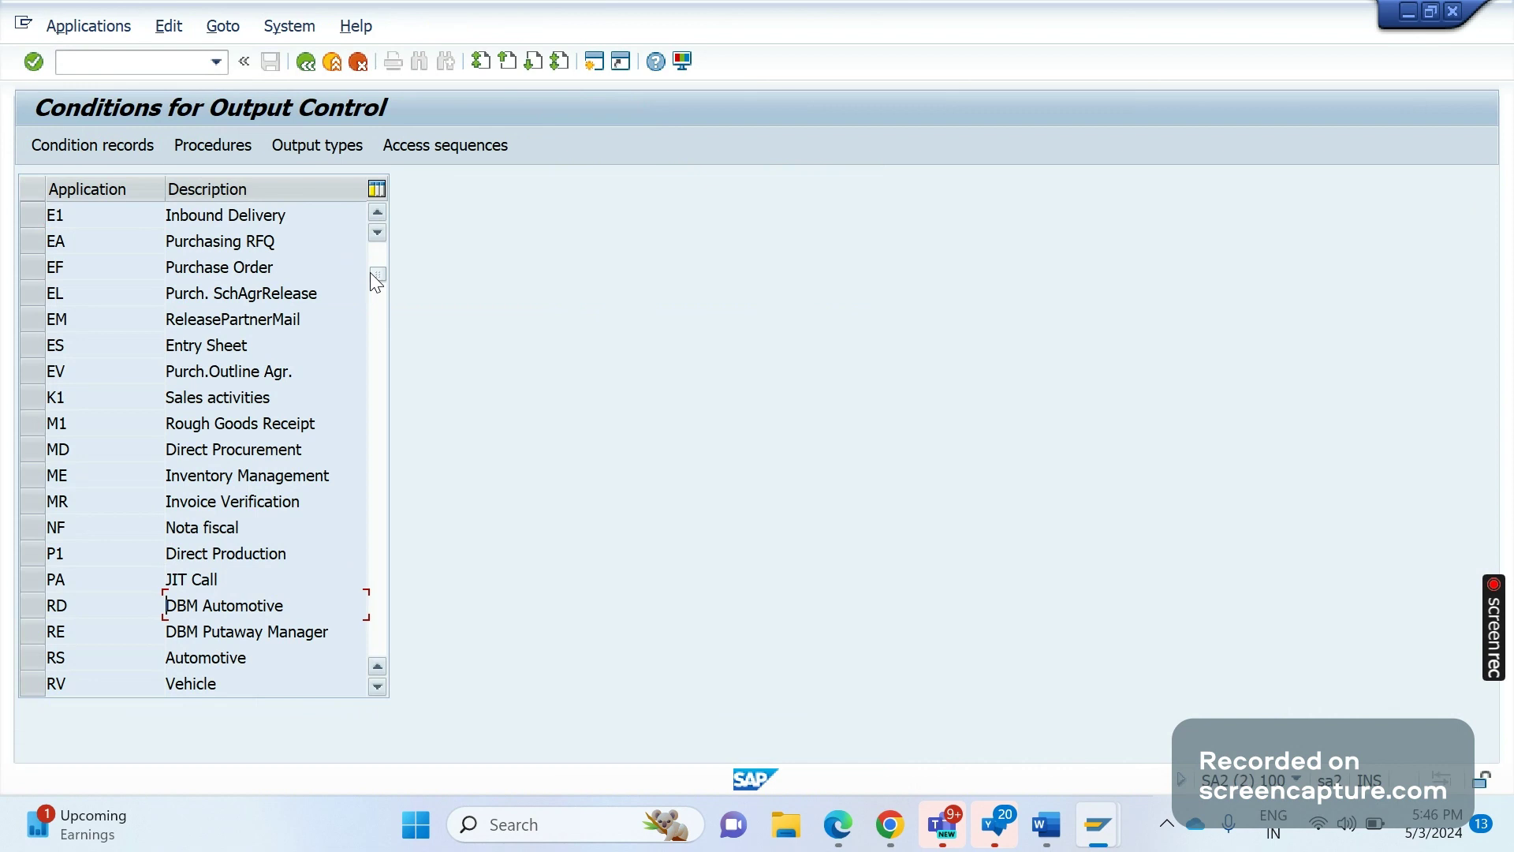
scroll(371, 272, down, 1)
key(Down)
key(Down)
key(Left)
click(322, 147)
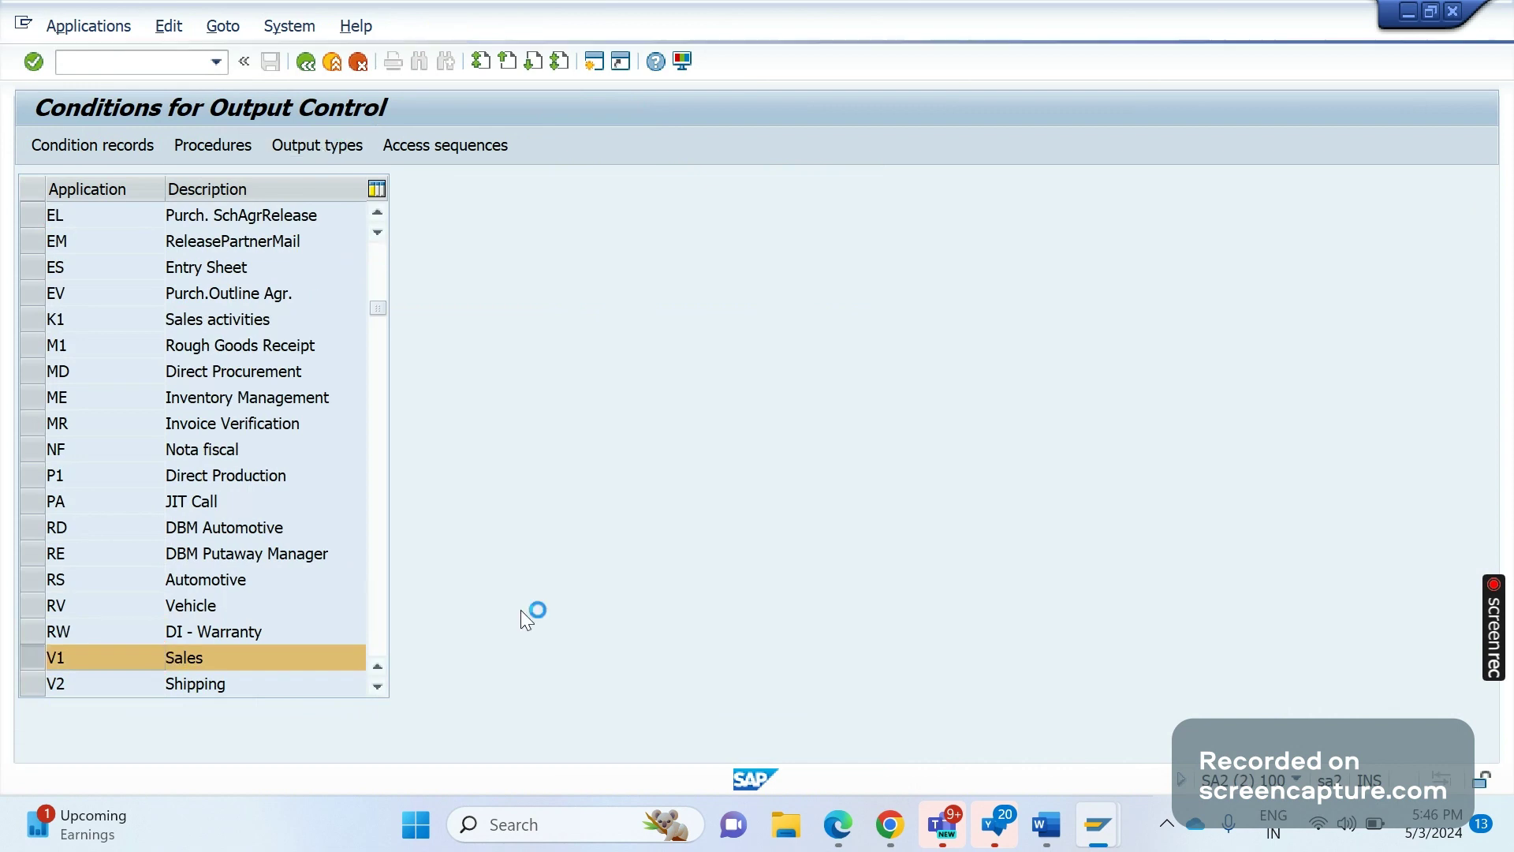
Step: Position the V1 output types list at output type RD03, Cash Sale
click(641, 497)
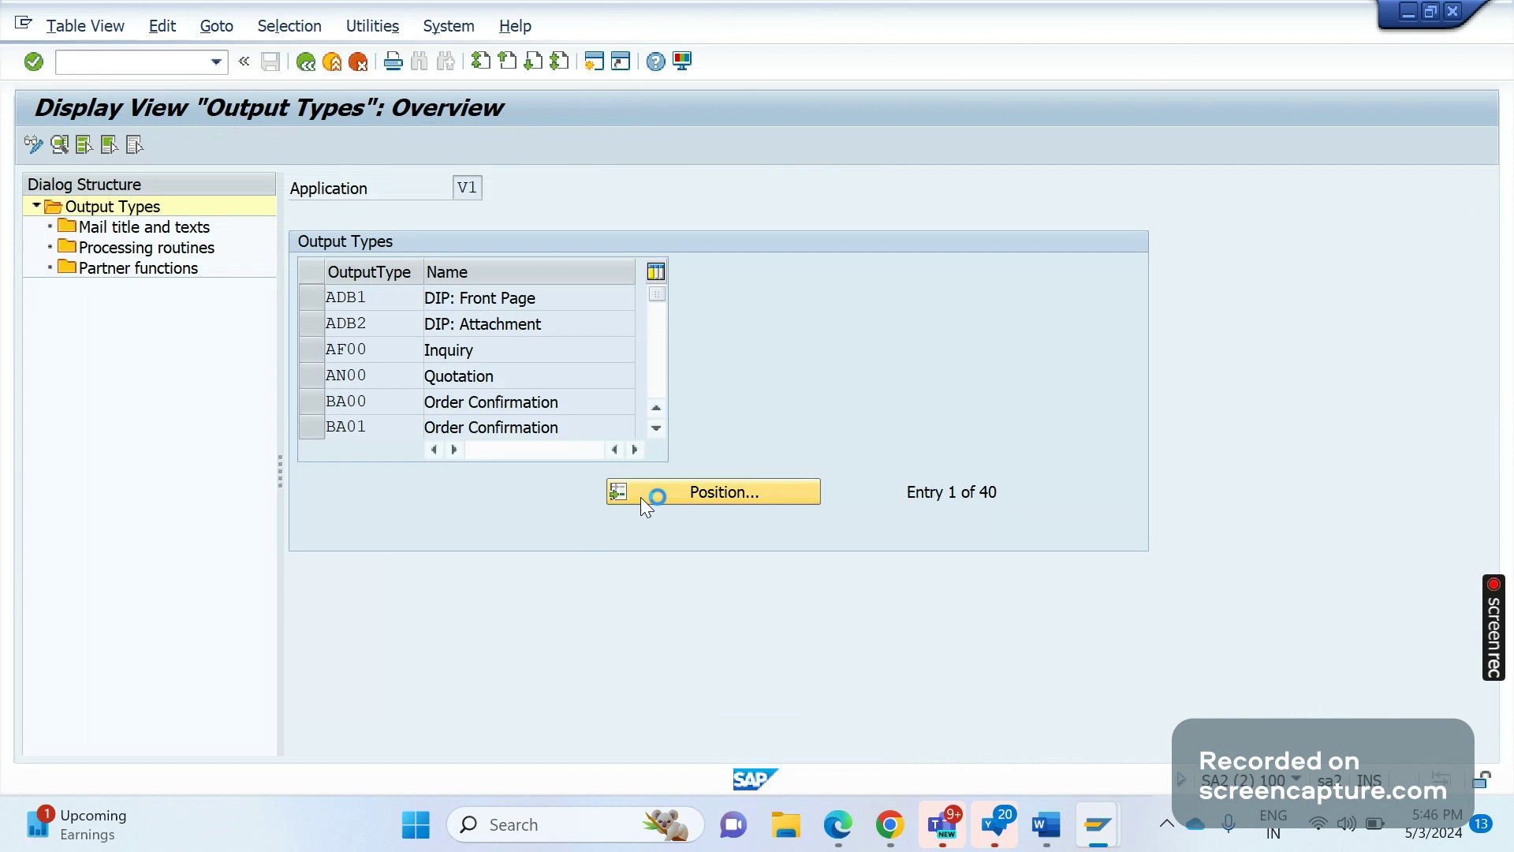
text(RD)
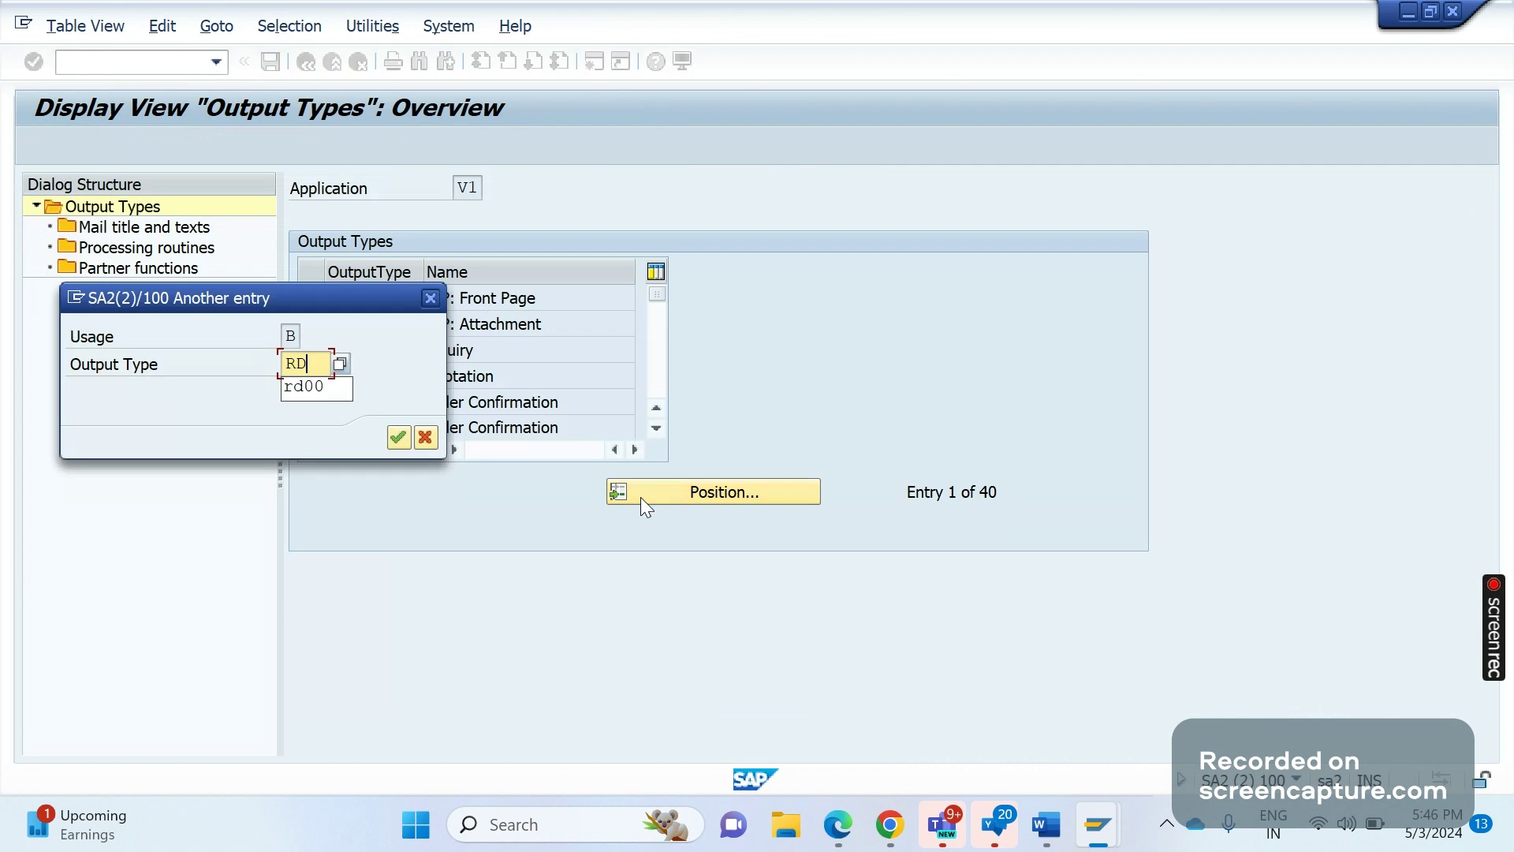
key(Return)
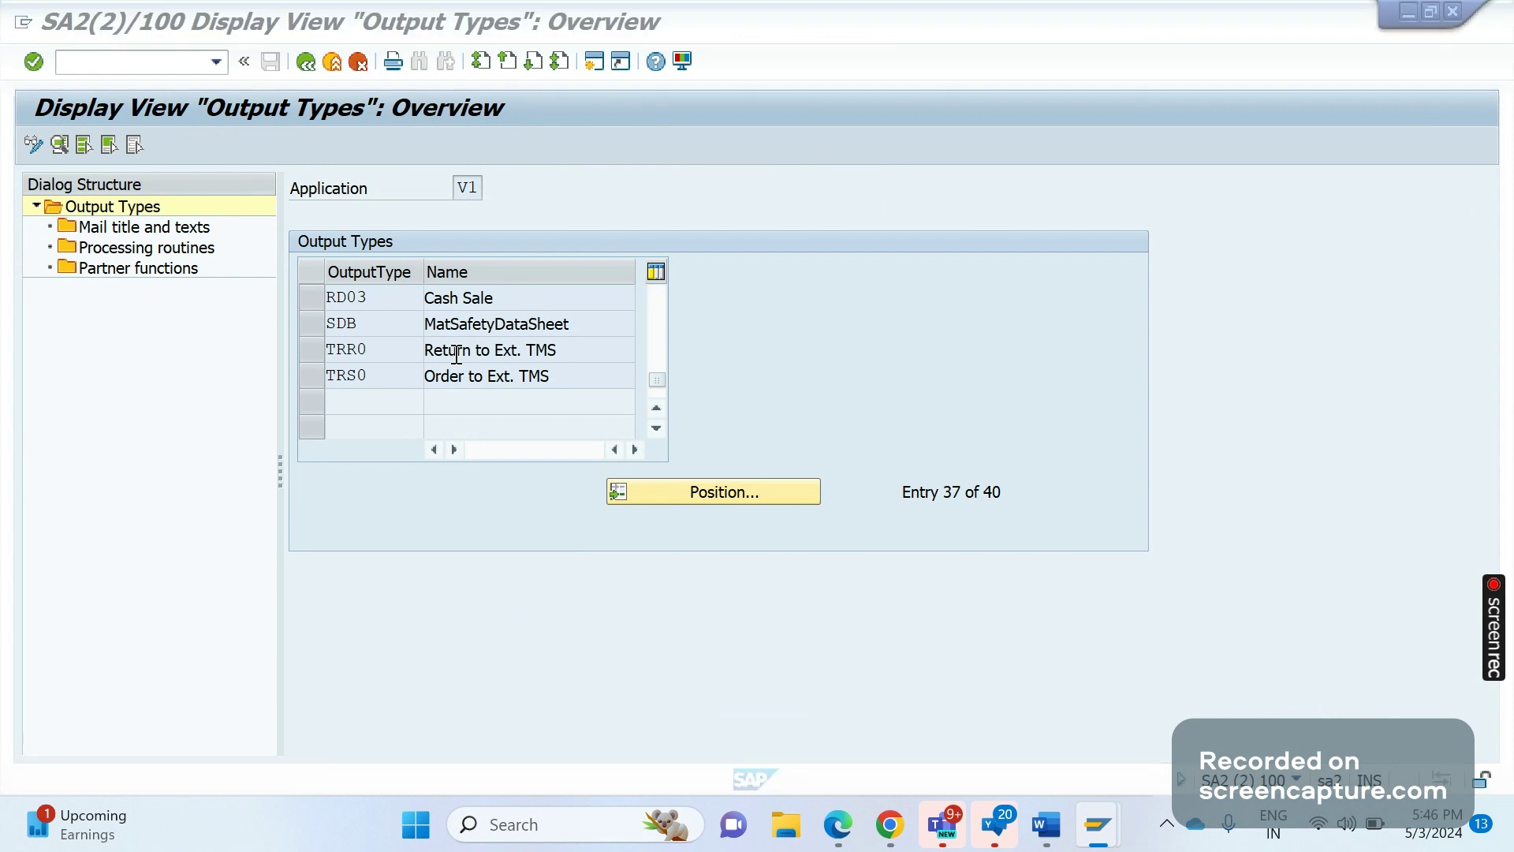
Step: Switch to the SAP SD Enhancements document in Word and append "(VSBED)" to the Shipping condition bullet under Enhancement 6
key(alt+Tab)
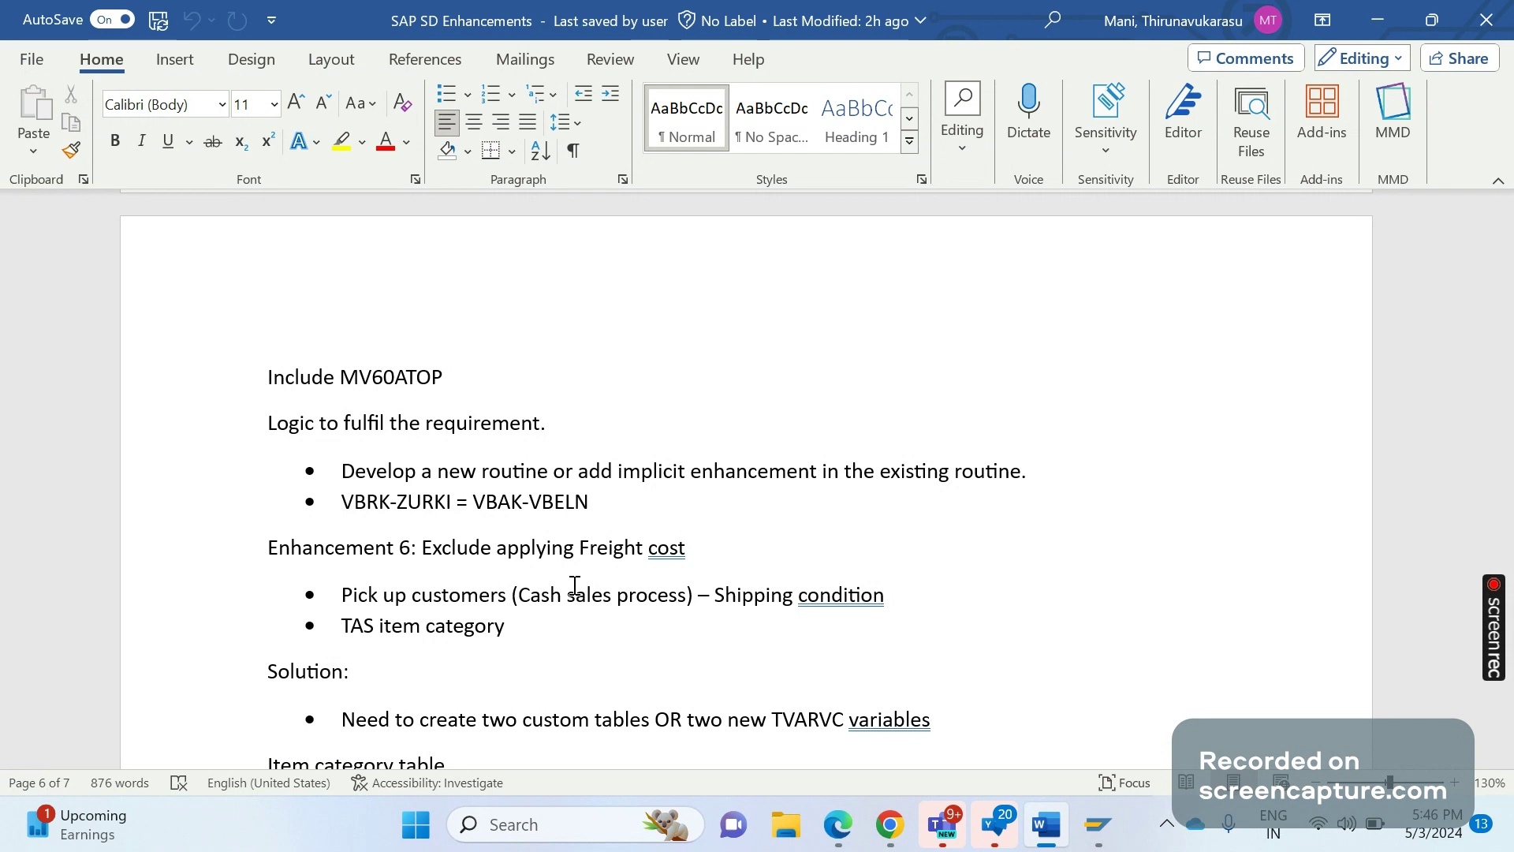
click(925, 584)
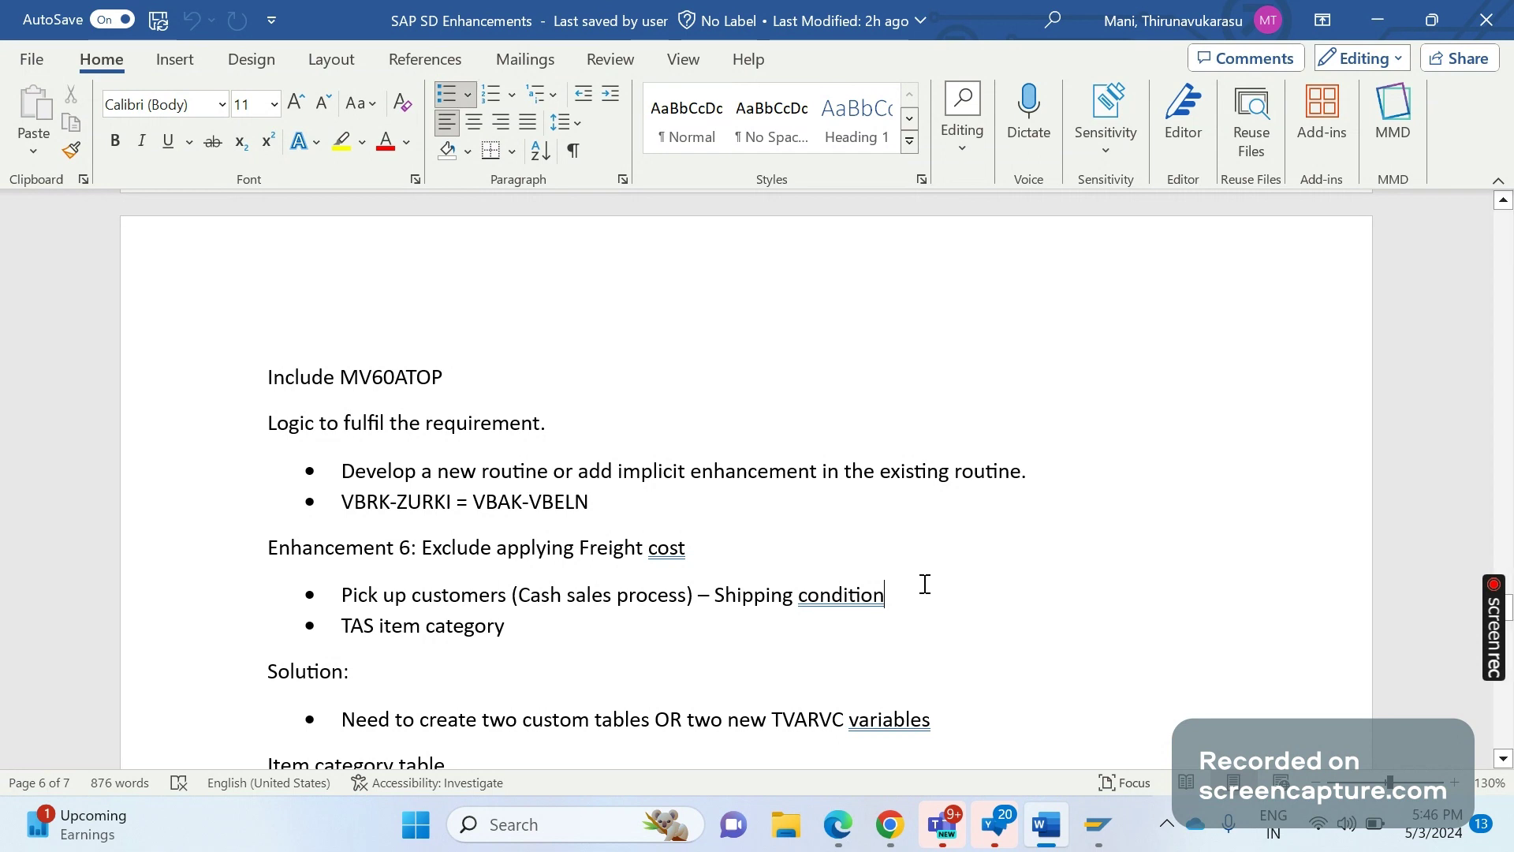
text((V)
text(SLED)
text())
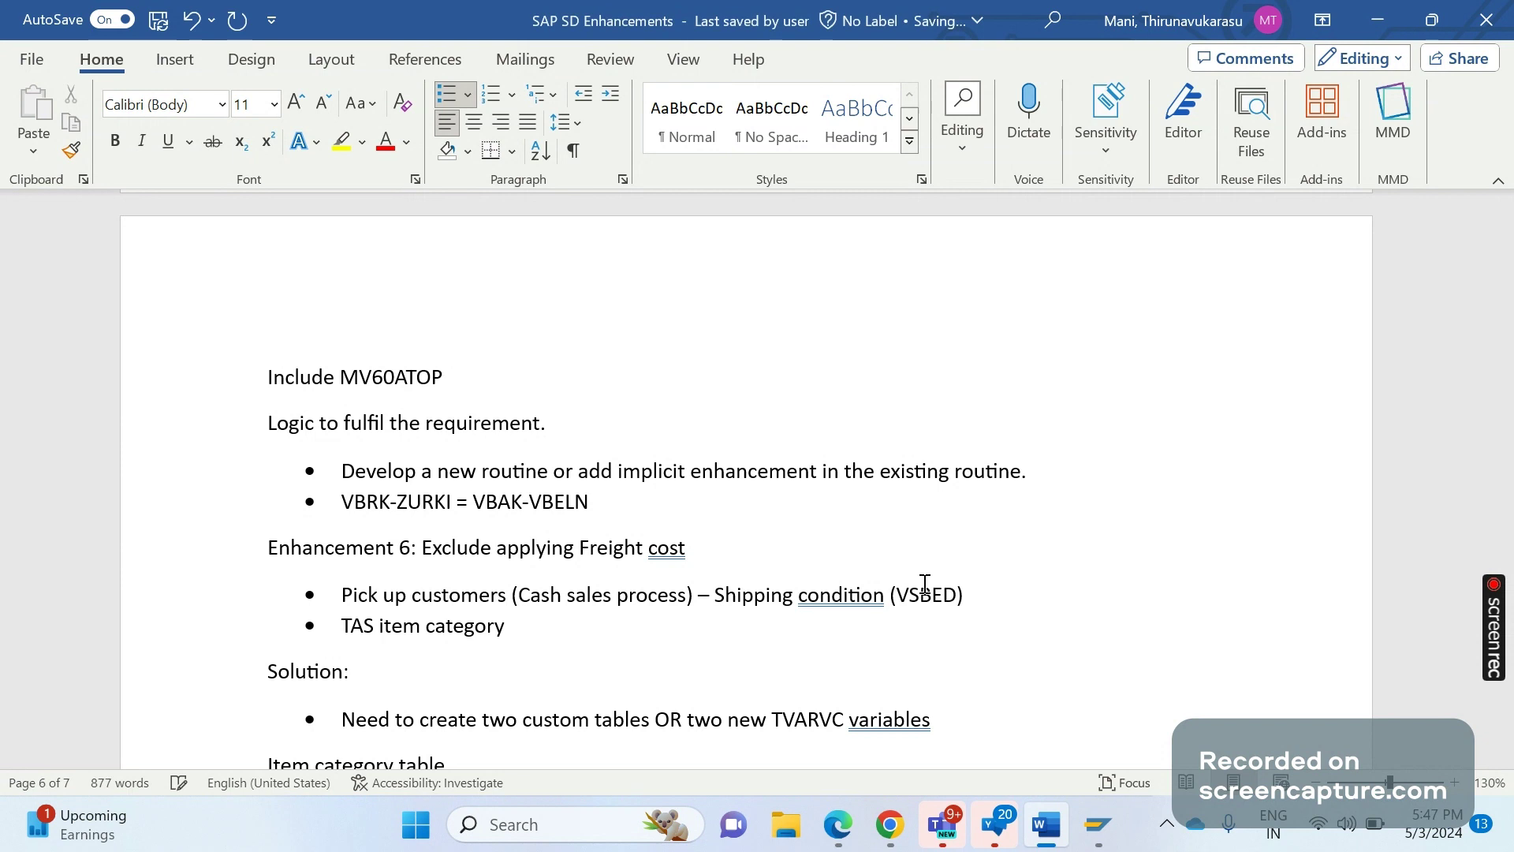
Step: Dismiss the Software Center notification and append "(PSTYV)" to the TAS item category bullet
click(566, 594)
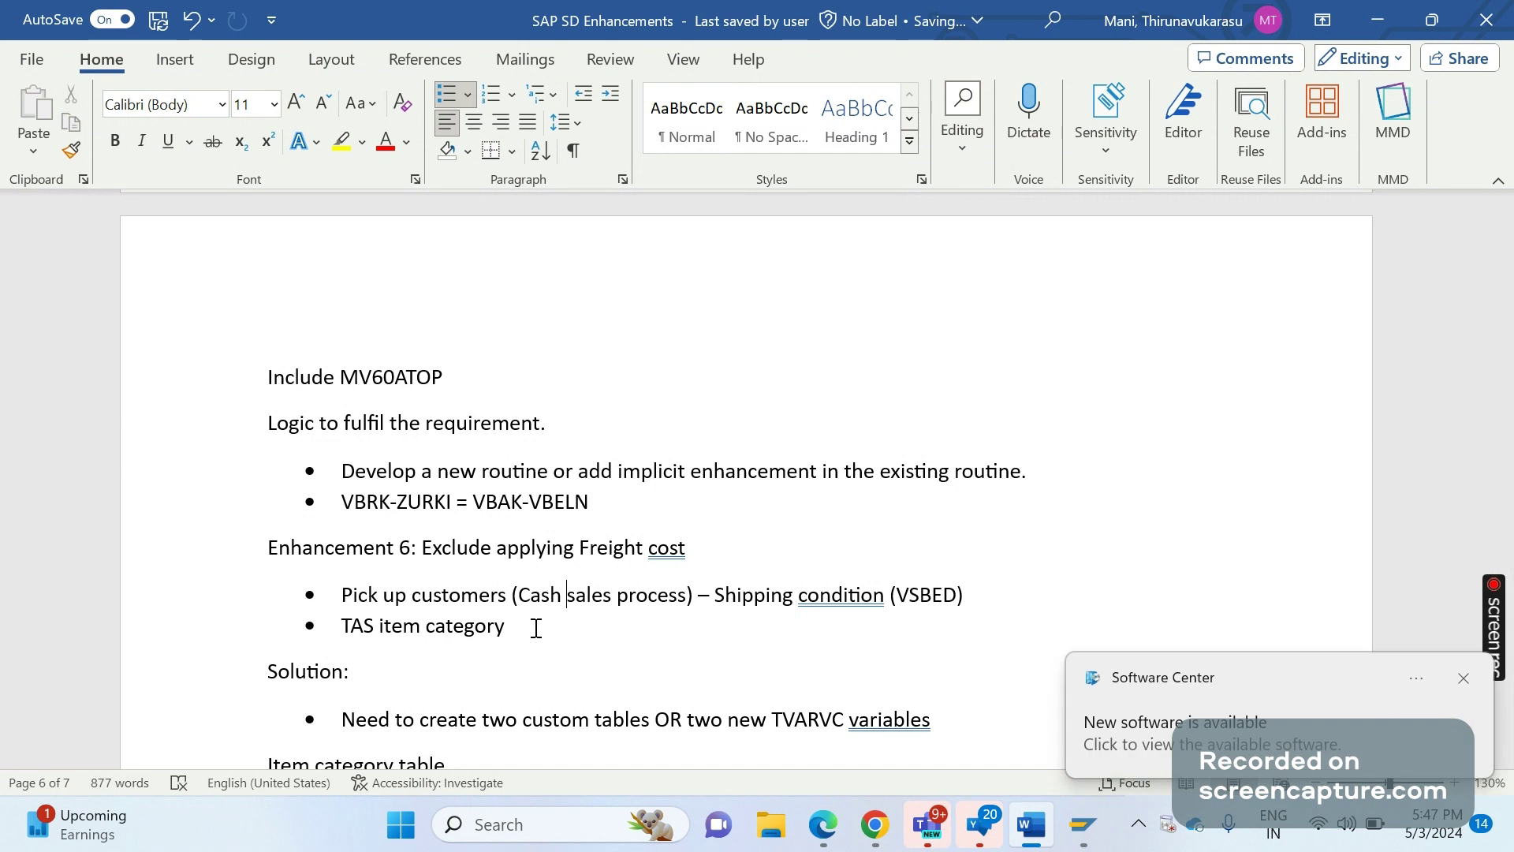
click(1464, 680)
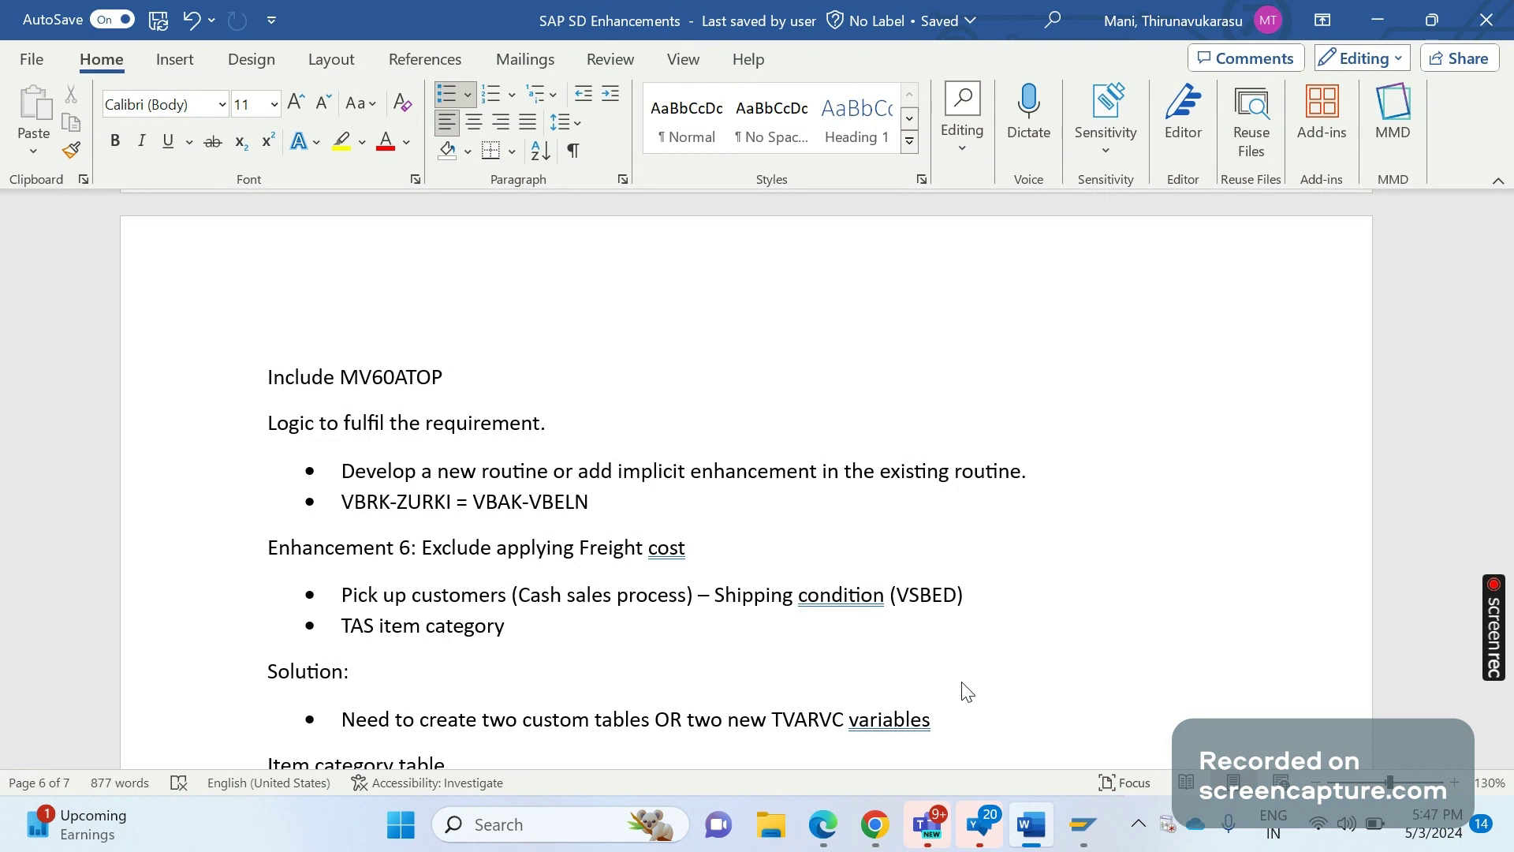
drag(515, 633, 342, 595)
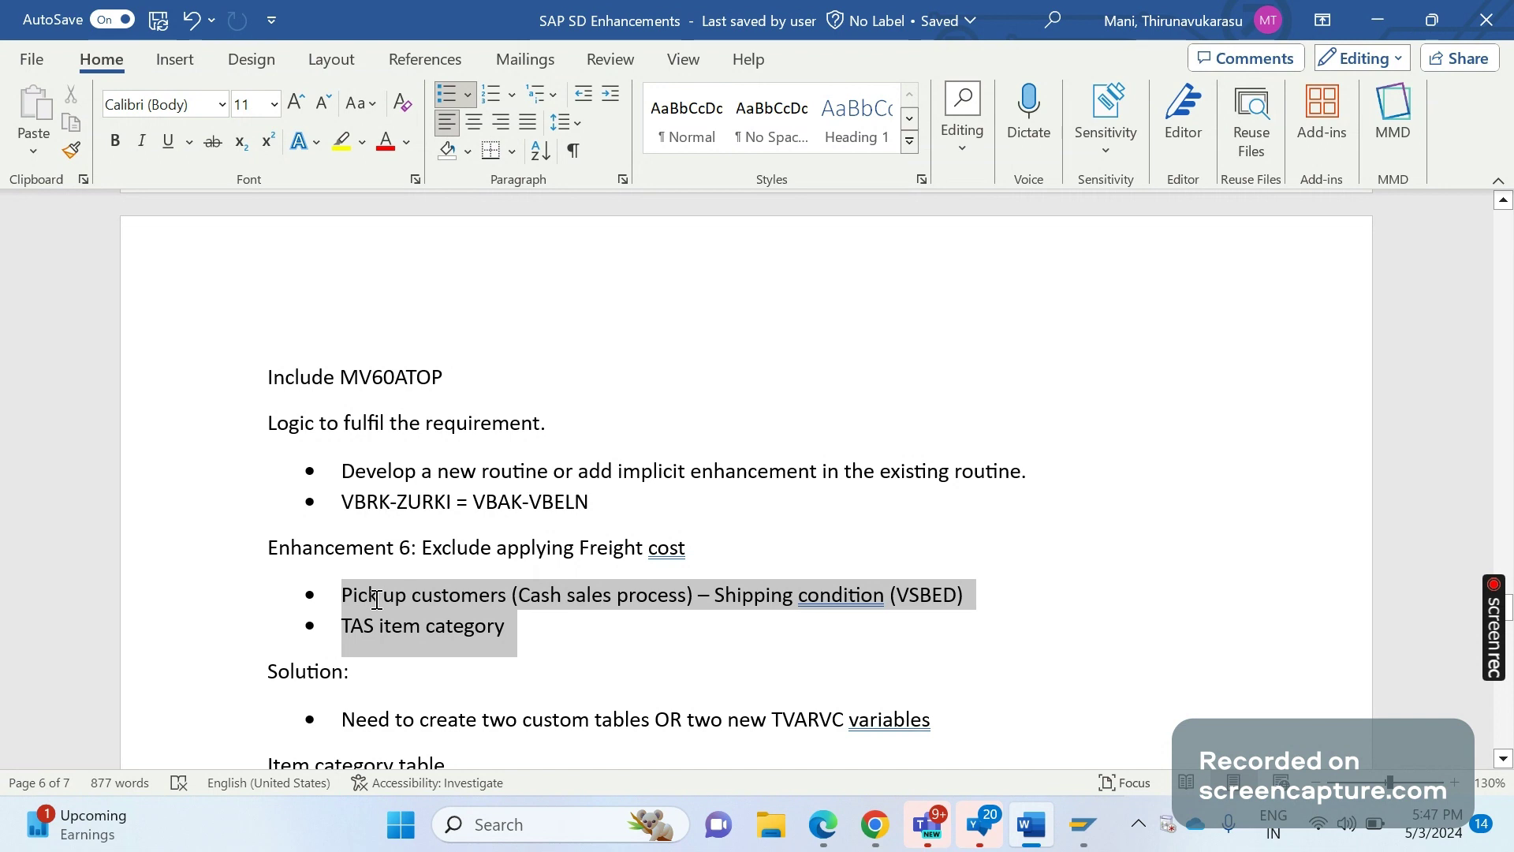
click(539, 625)
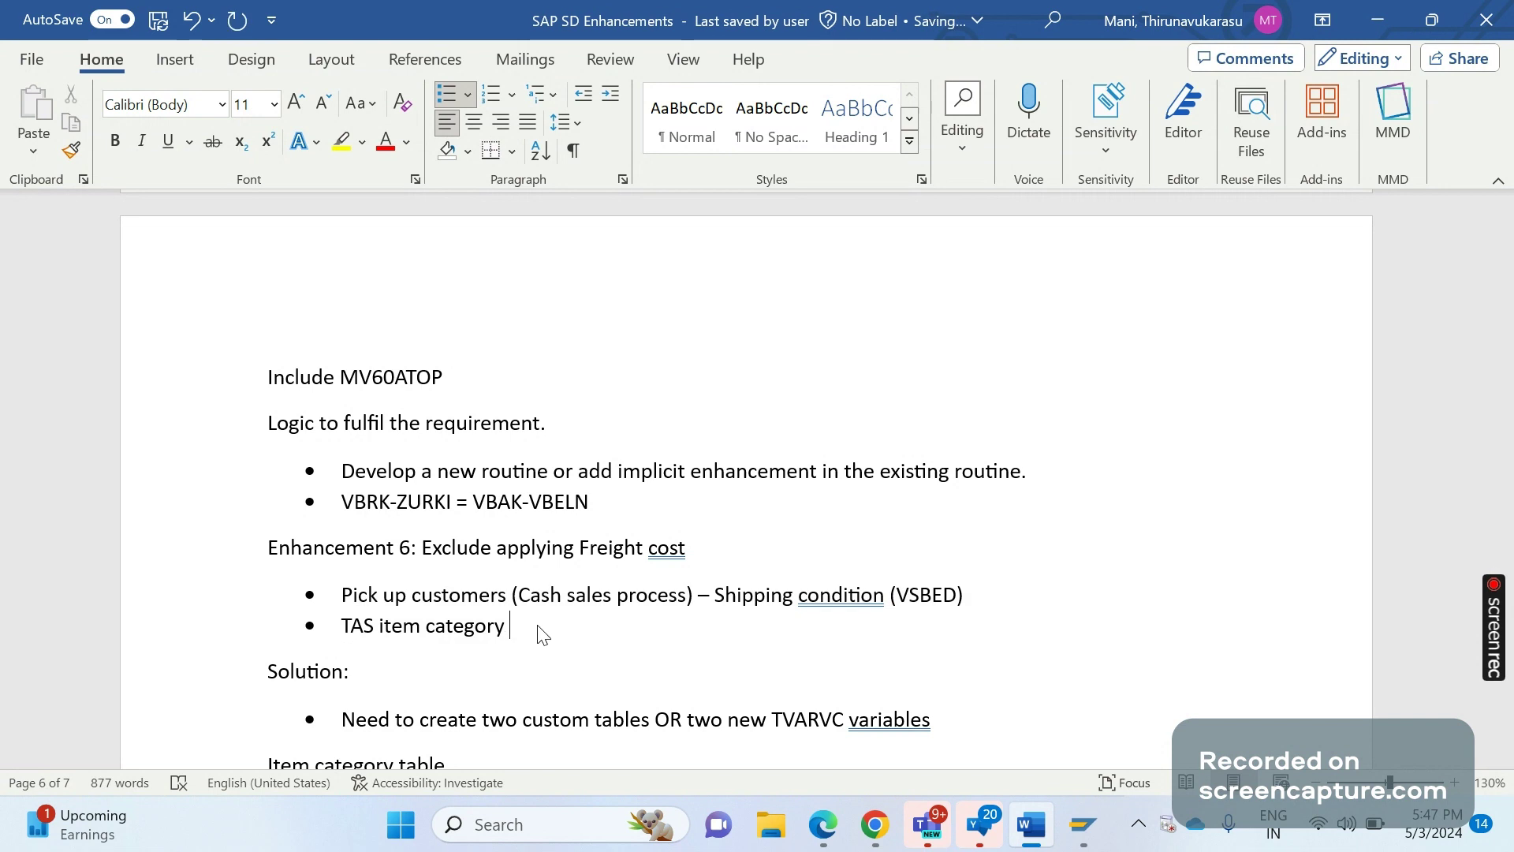
text(()
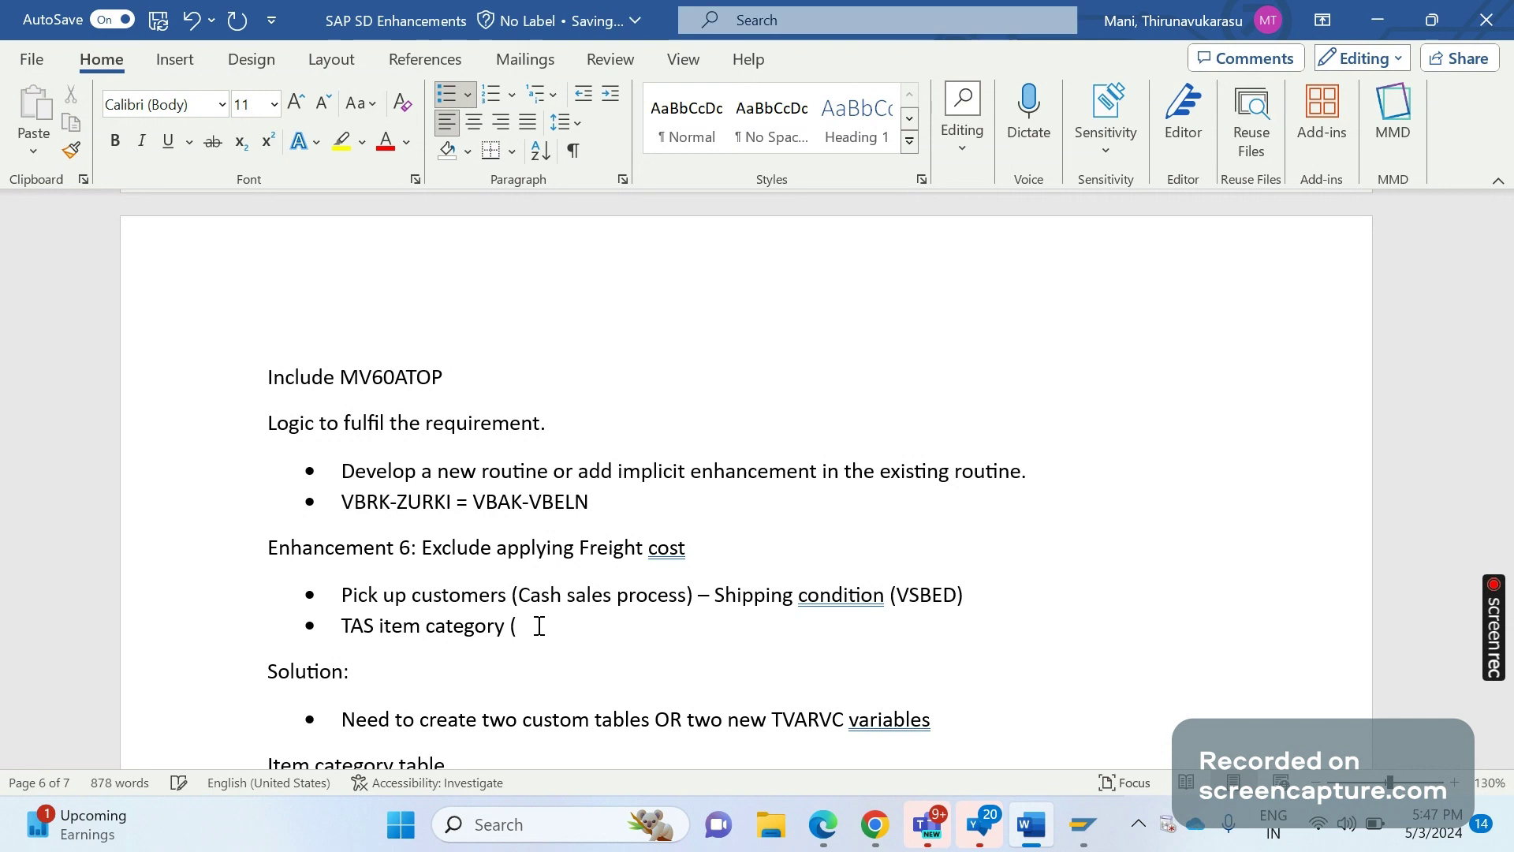
text(PSTYV))
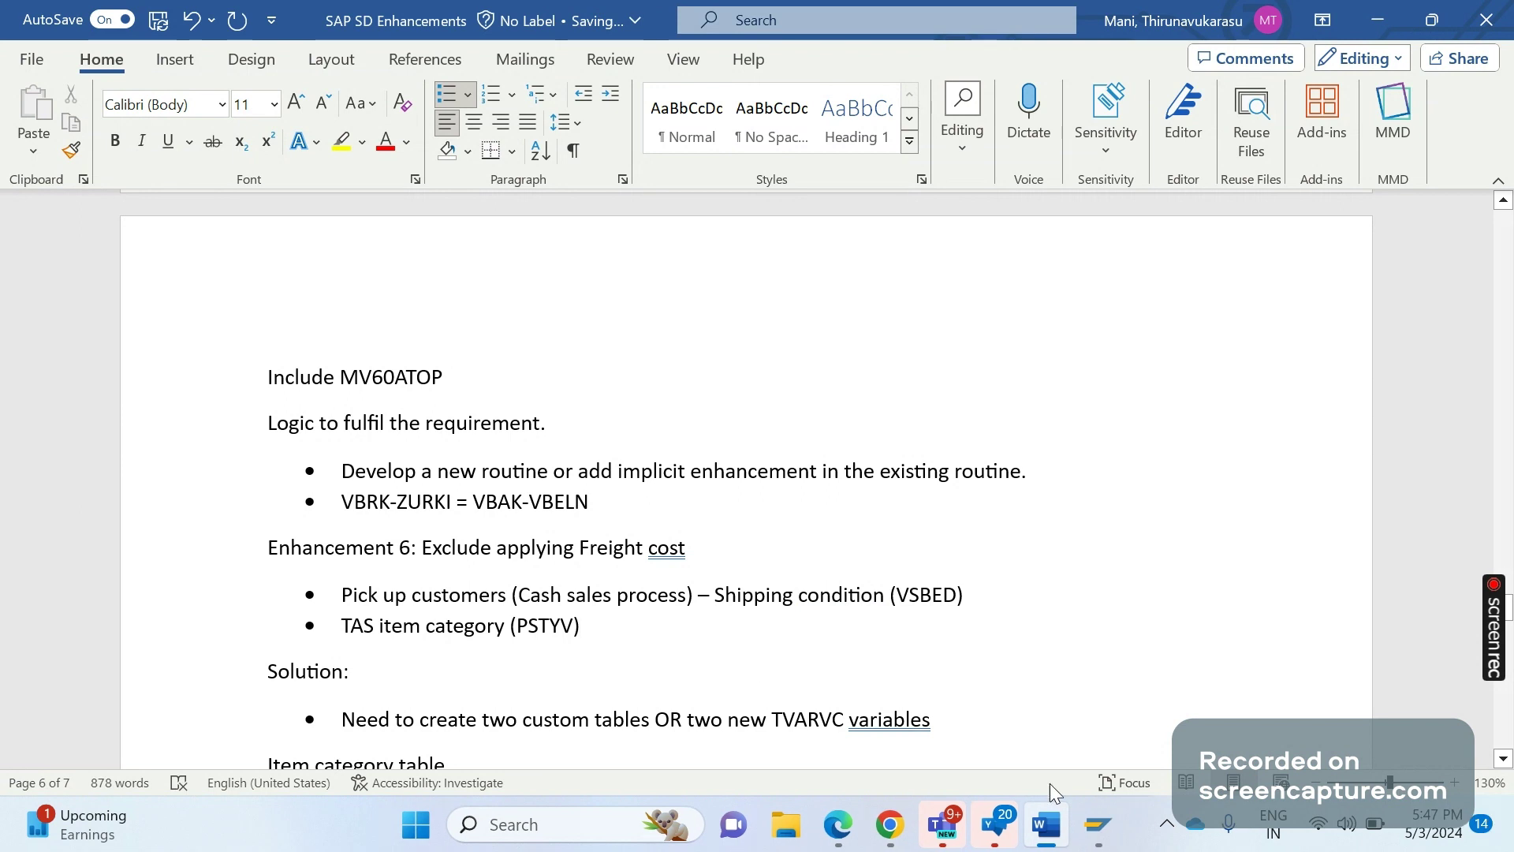
Step: Switch back to the SAP sales order types session and start transaction V/06 to maintain condition types
mouse_move(1097, 824)
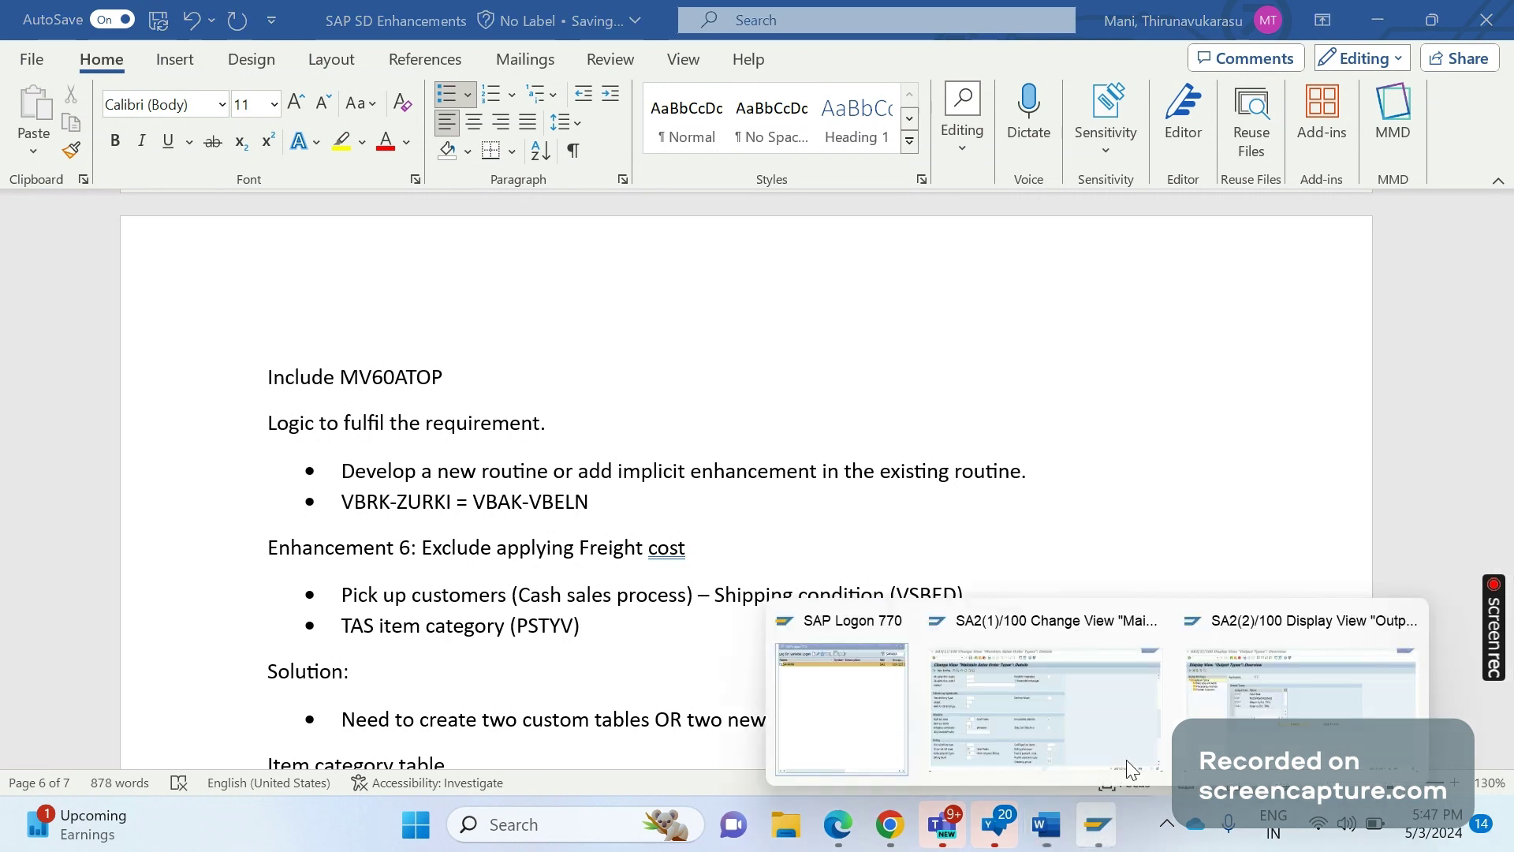
click(1099, 670)
text(/NV/)
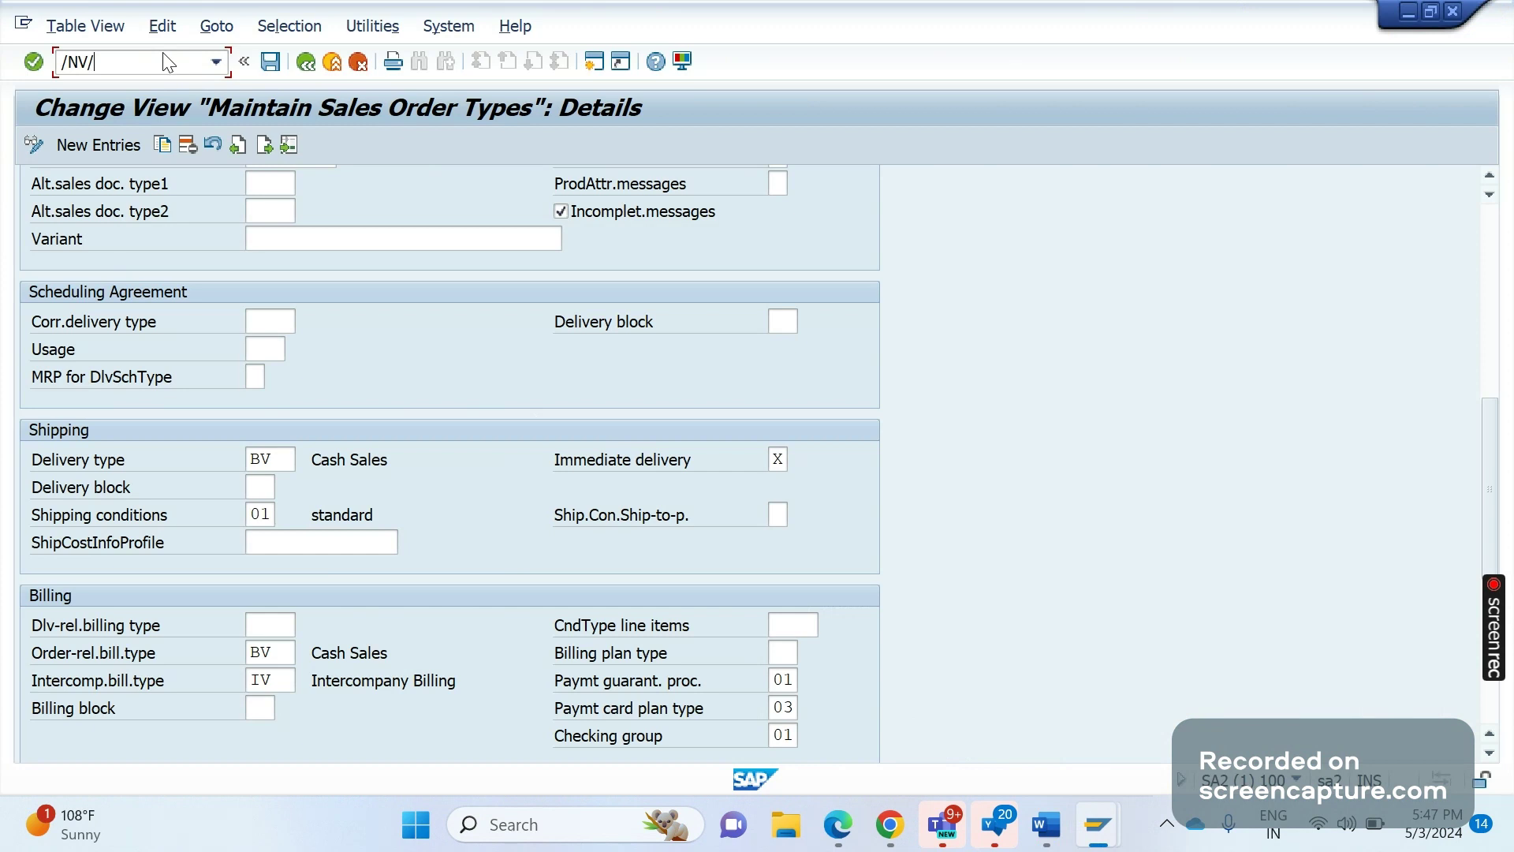
text(06)
key(Return)
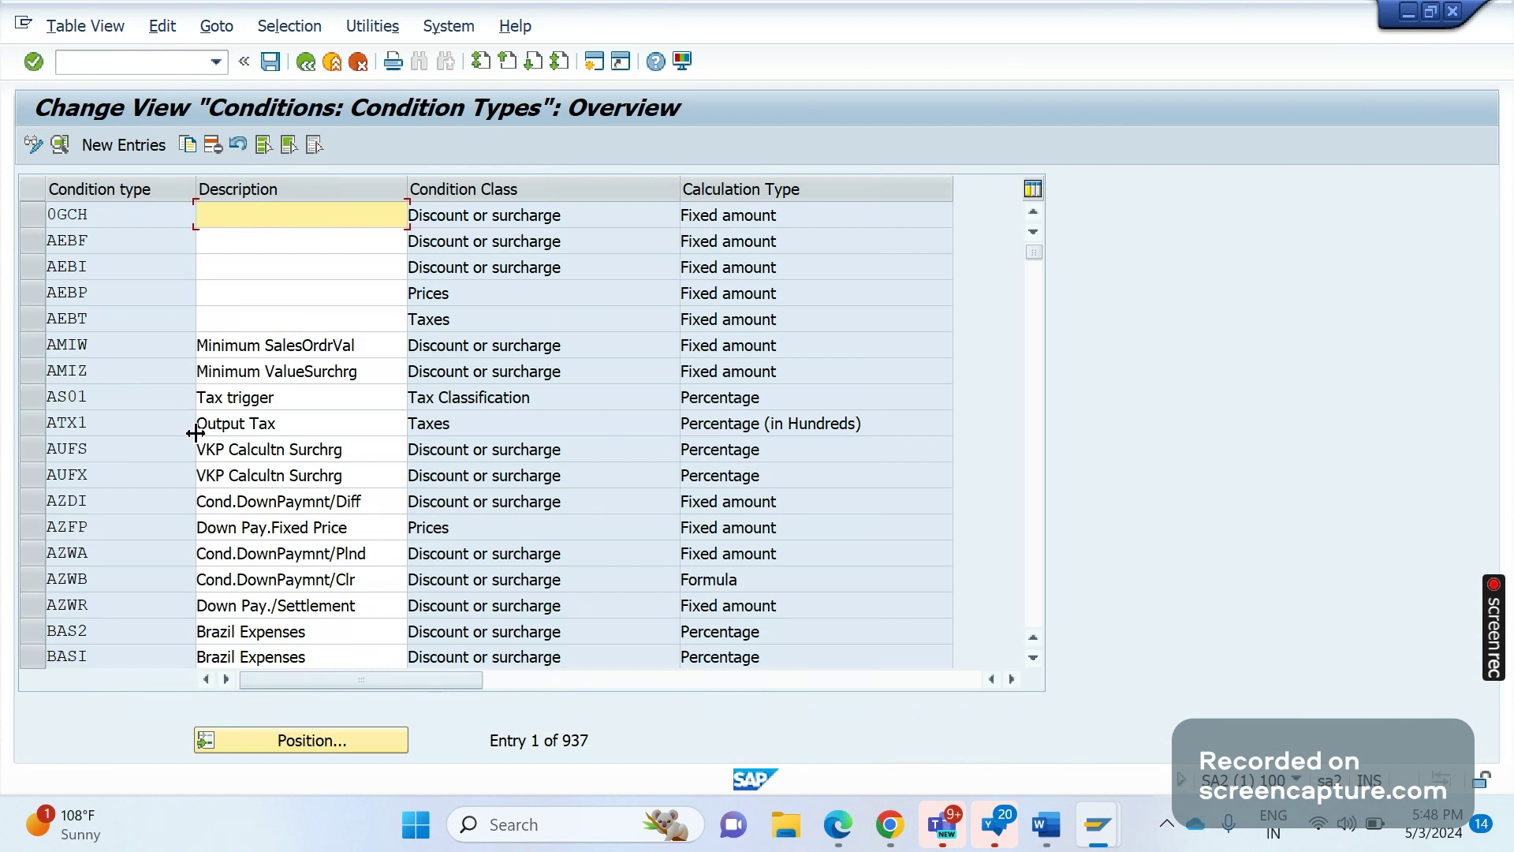
Step: Position the condition types list at KF00 and select that Freight condition type
click(274, 739)
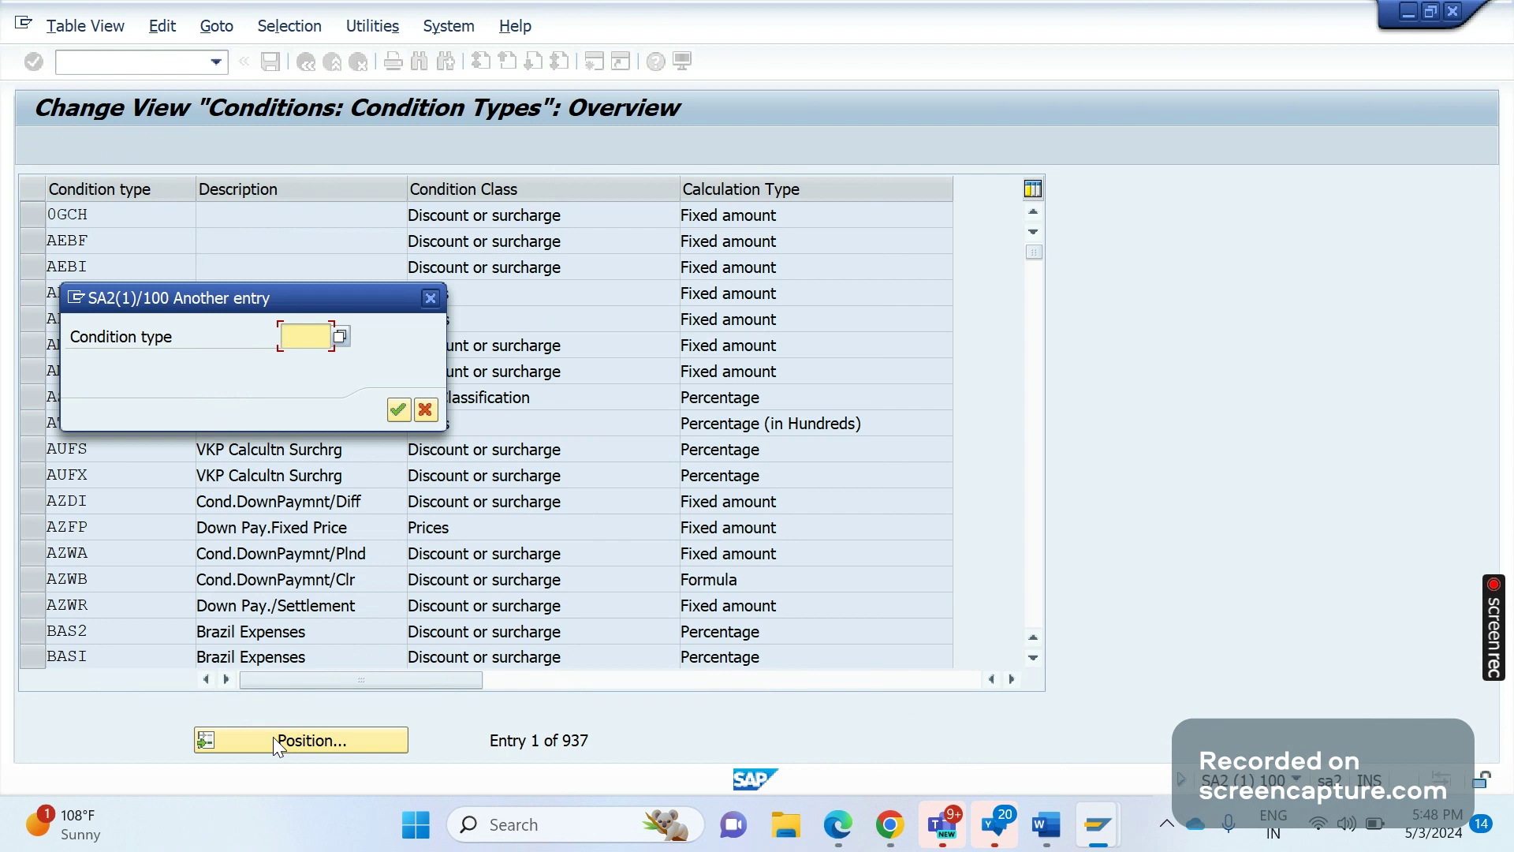
text(KF)
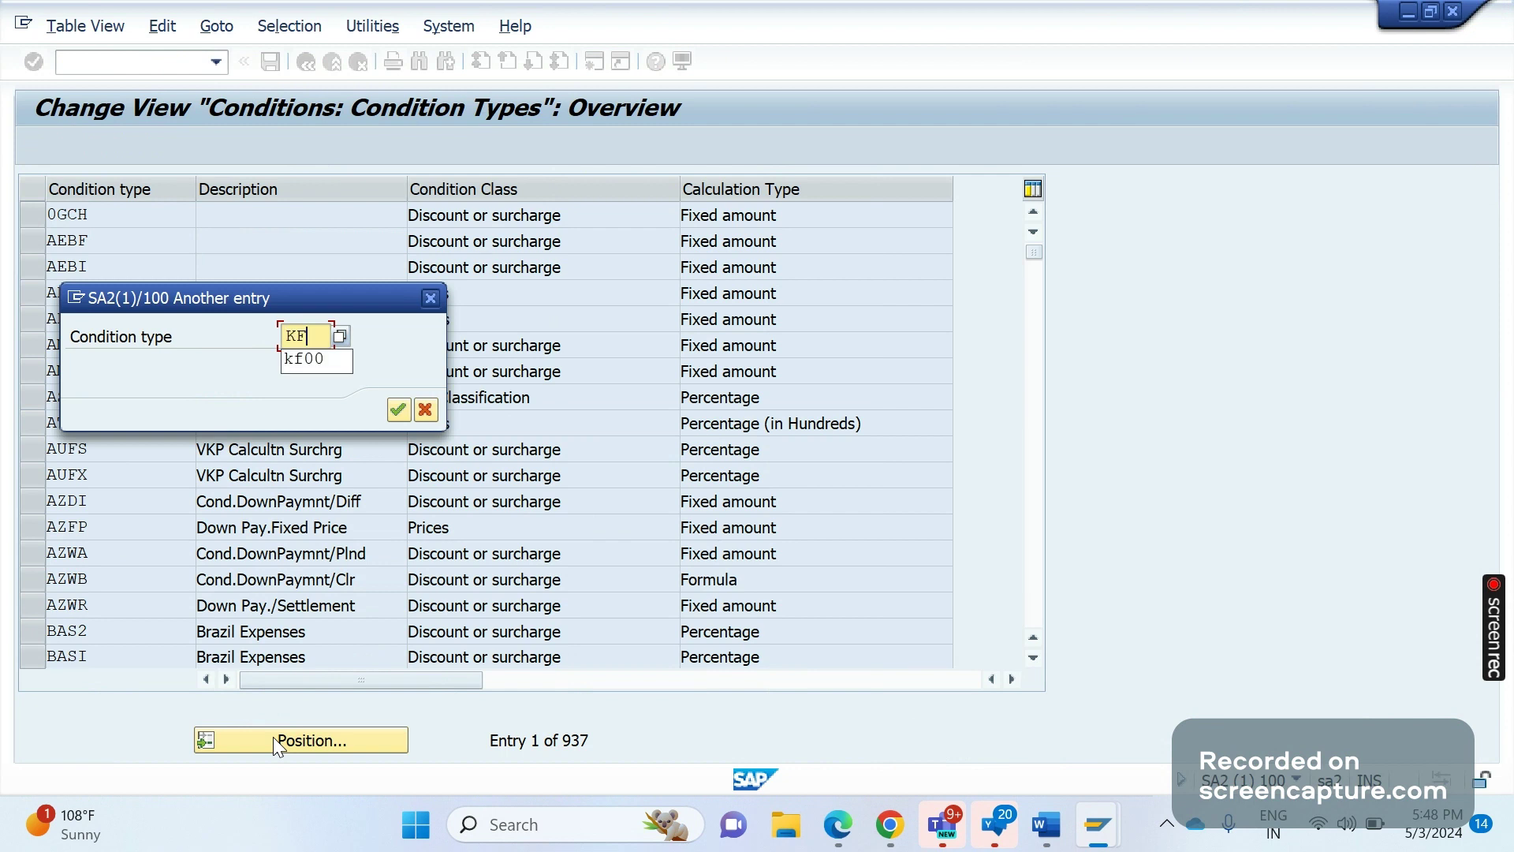
key(Down)
key(Return)
key(Return)
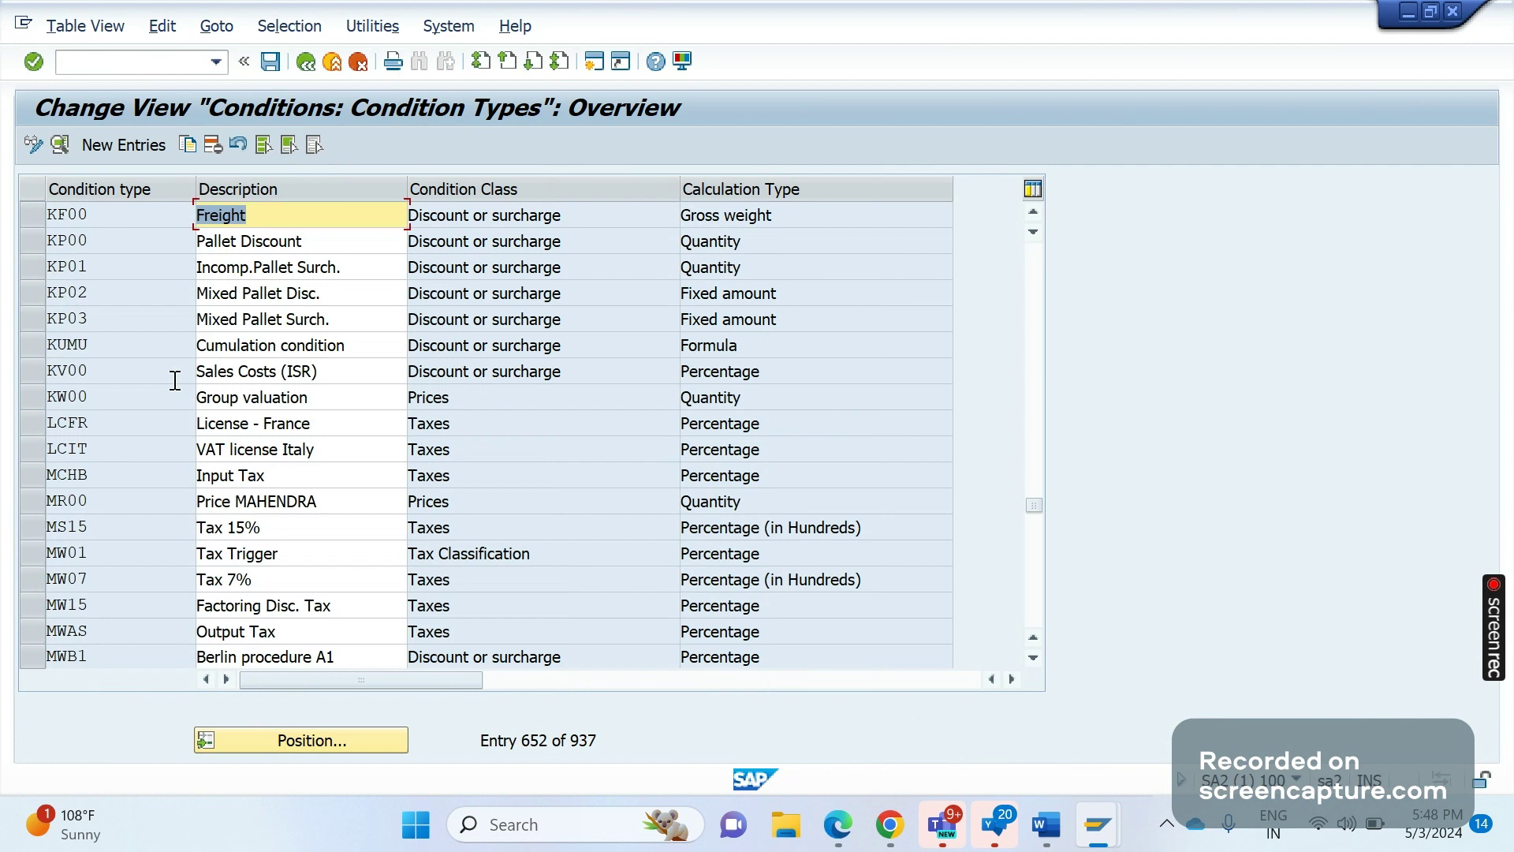
click(99, 218)
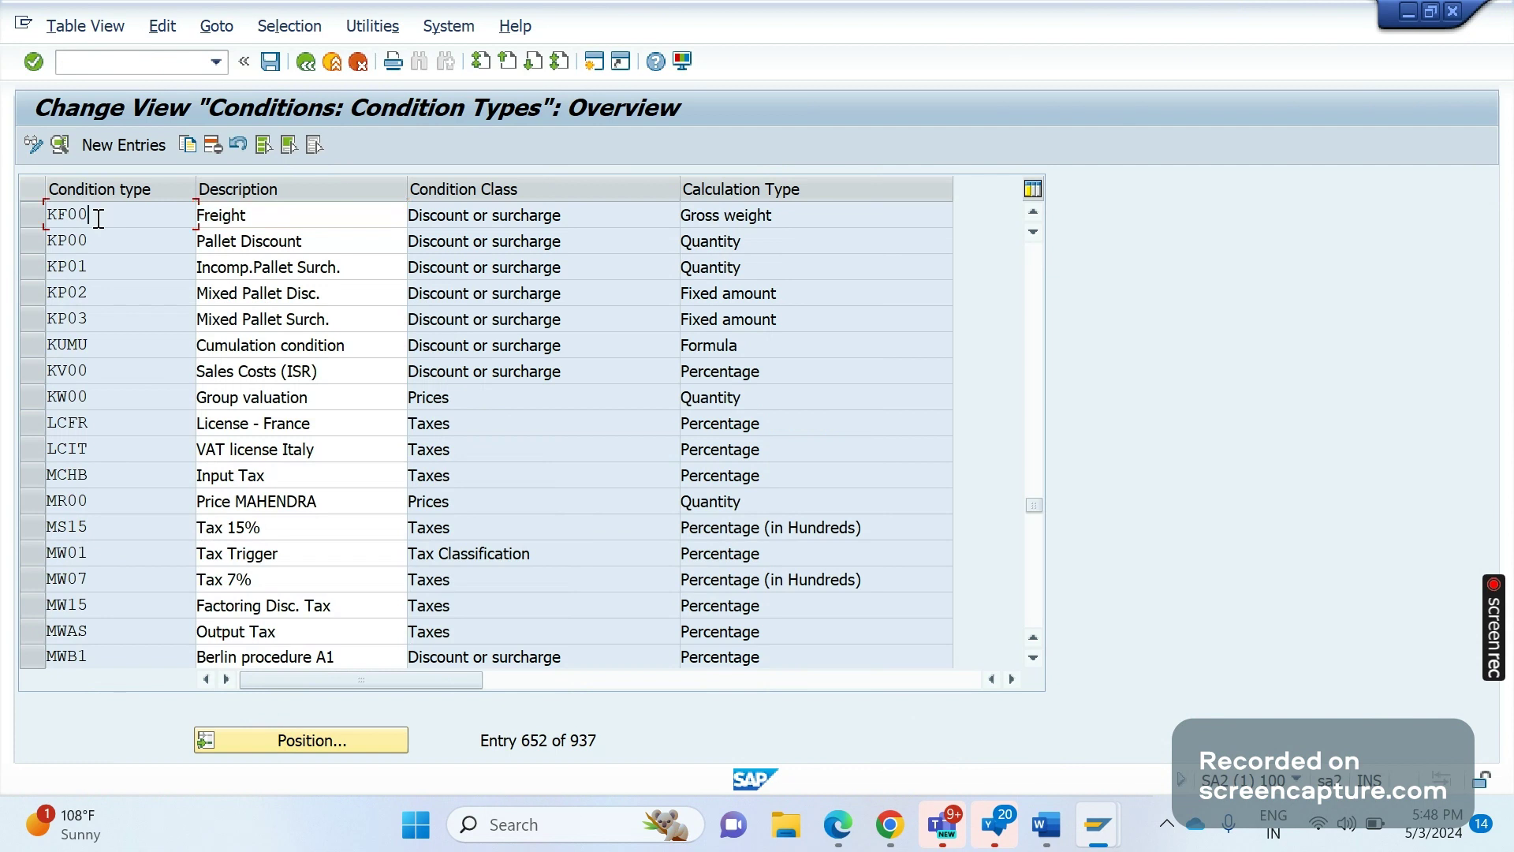
Step: Open the details of Freight condition type KF00 and check them alongside the SAP SD Enhancements document in Word
double_click(98, 218)
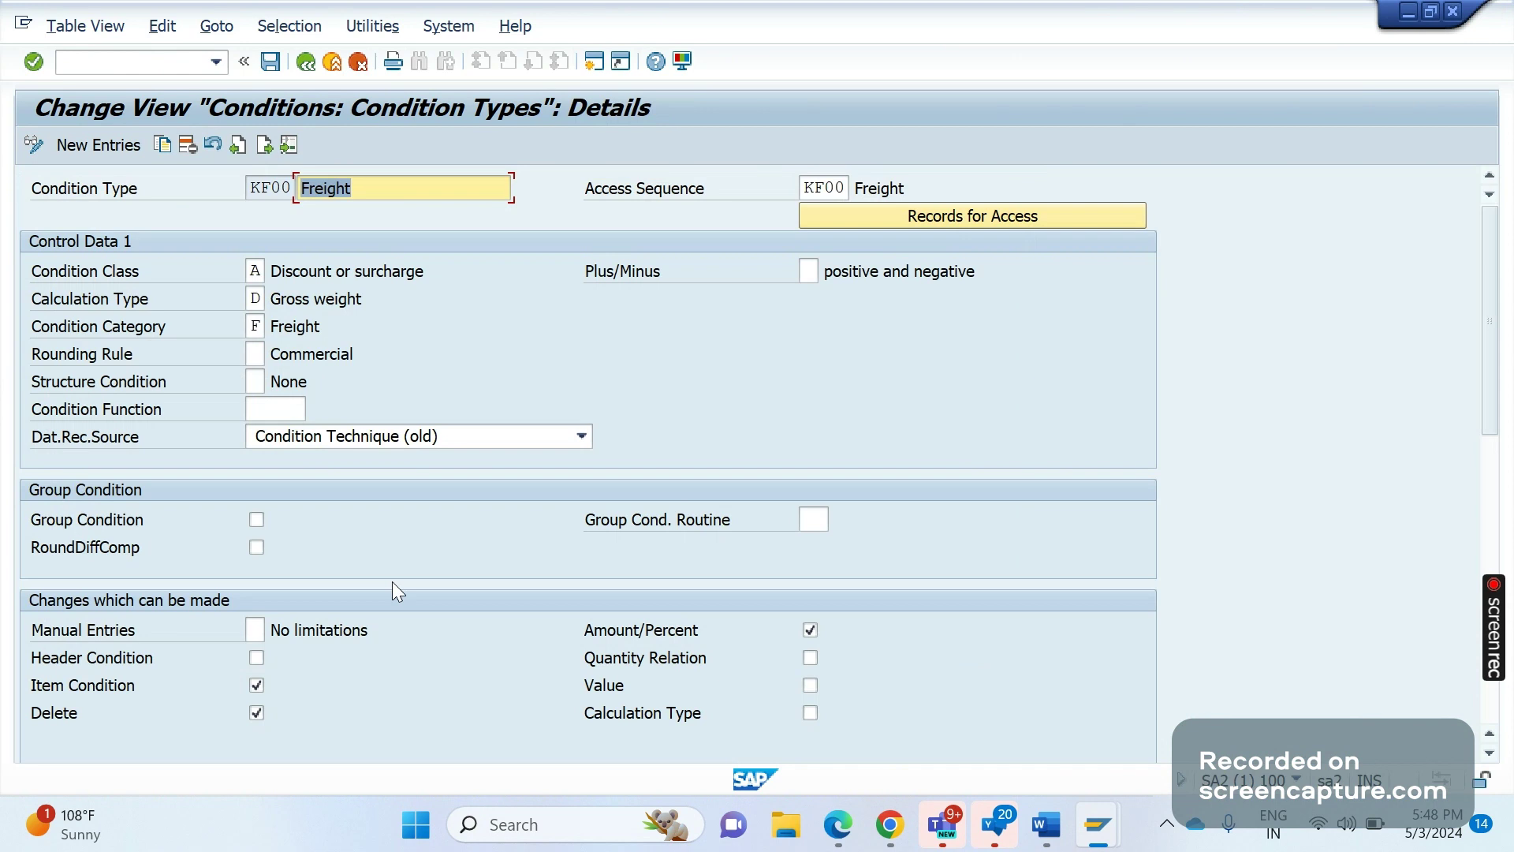
key(alt+Tab)
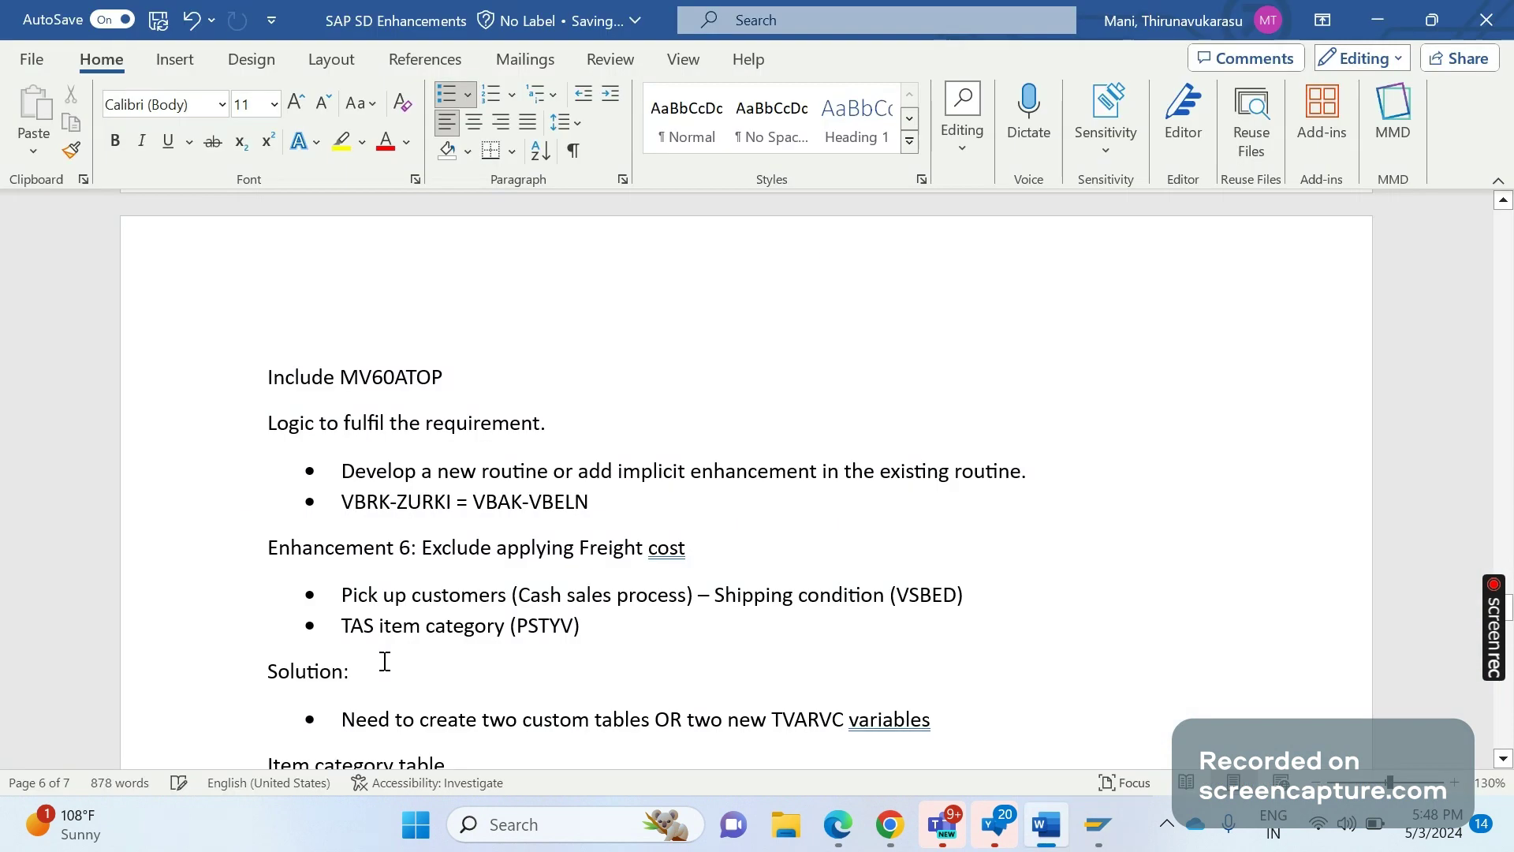
key(alt+Tab)
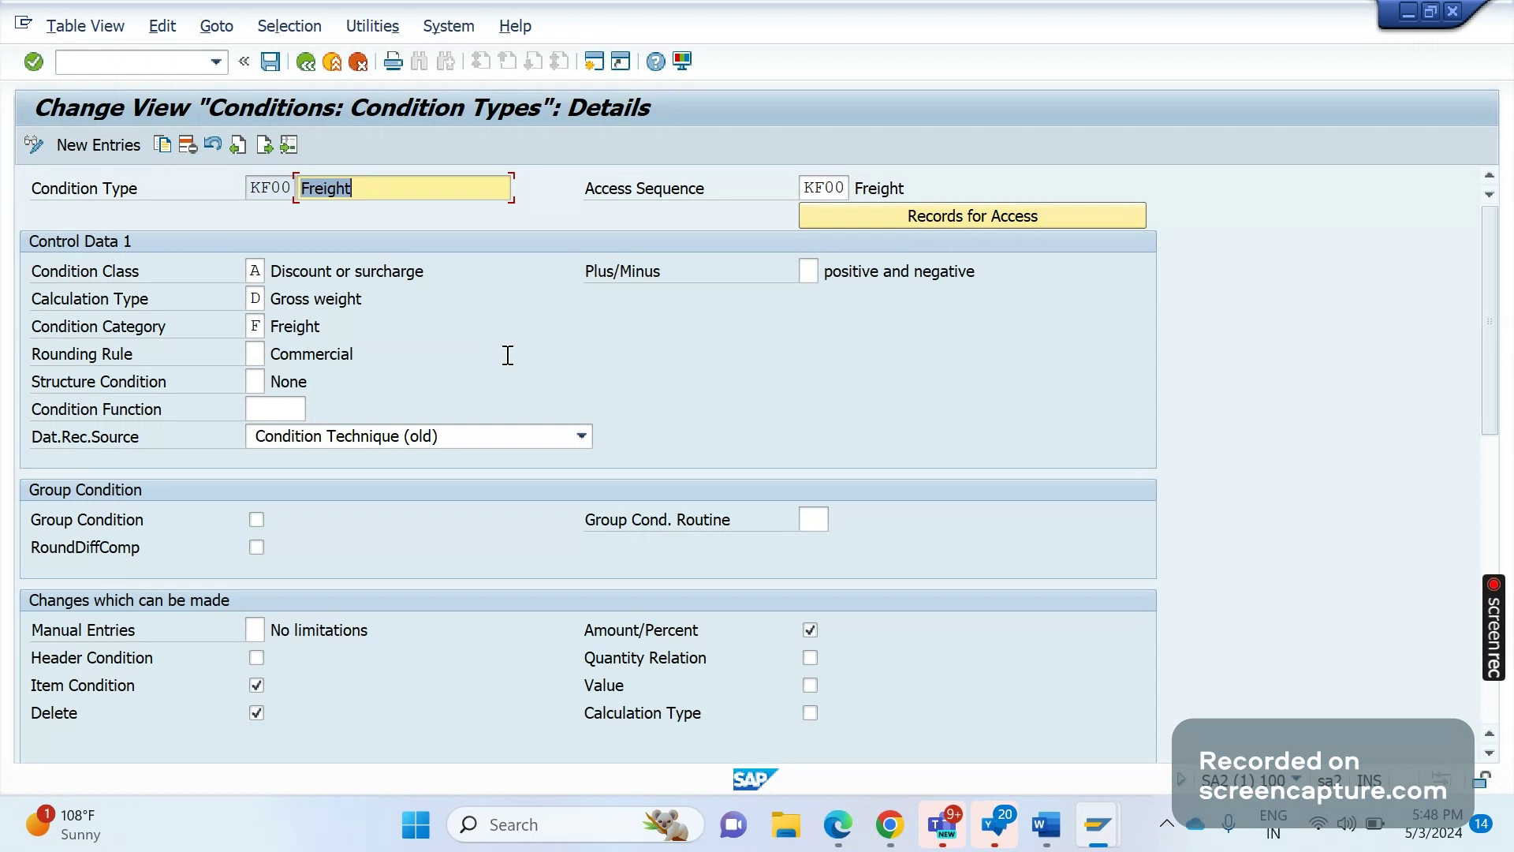
key(alt+Tab)
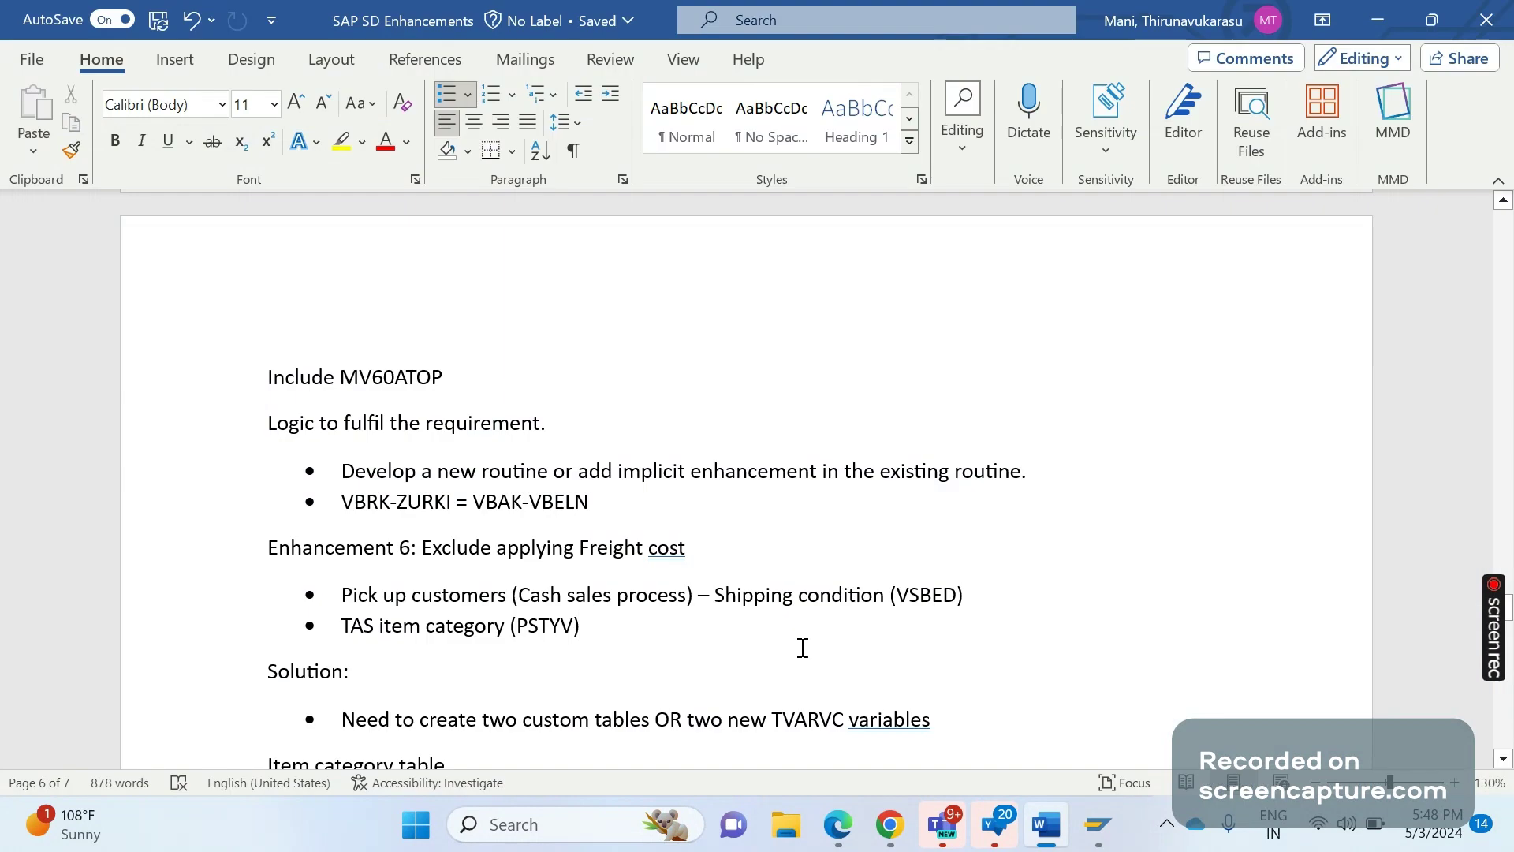
Step: Review the Enhancement 6 exclusion bullets and the proposed solution of custom tables or TVARVC variables
drag(583, 632, 390, 593)
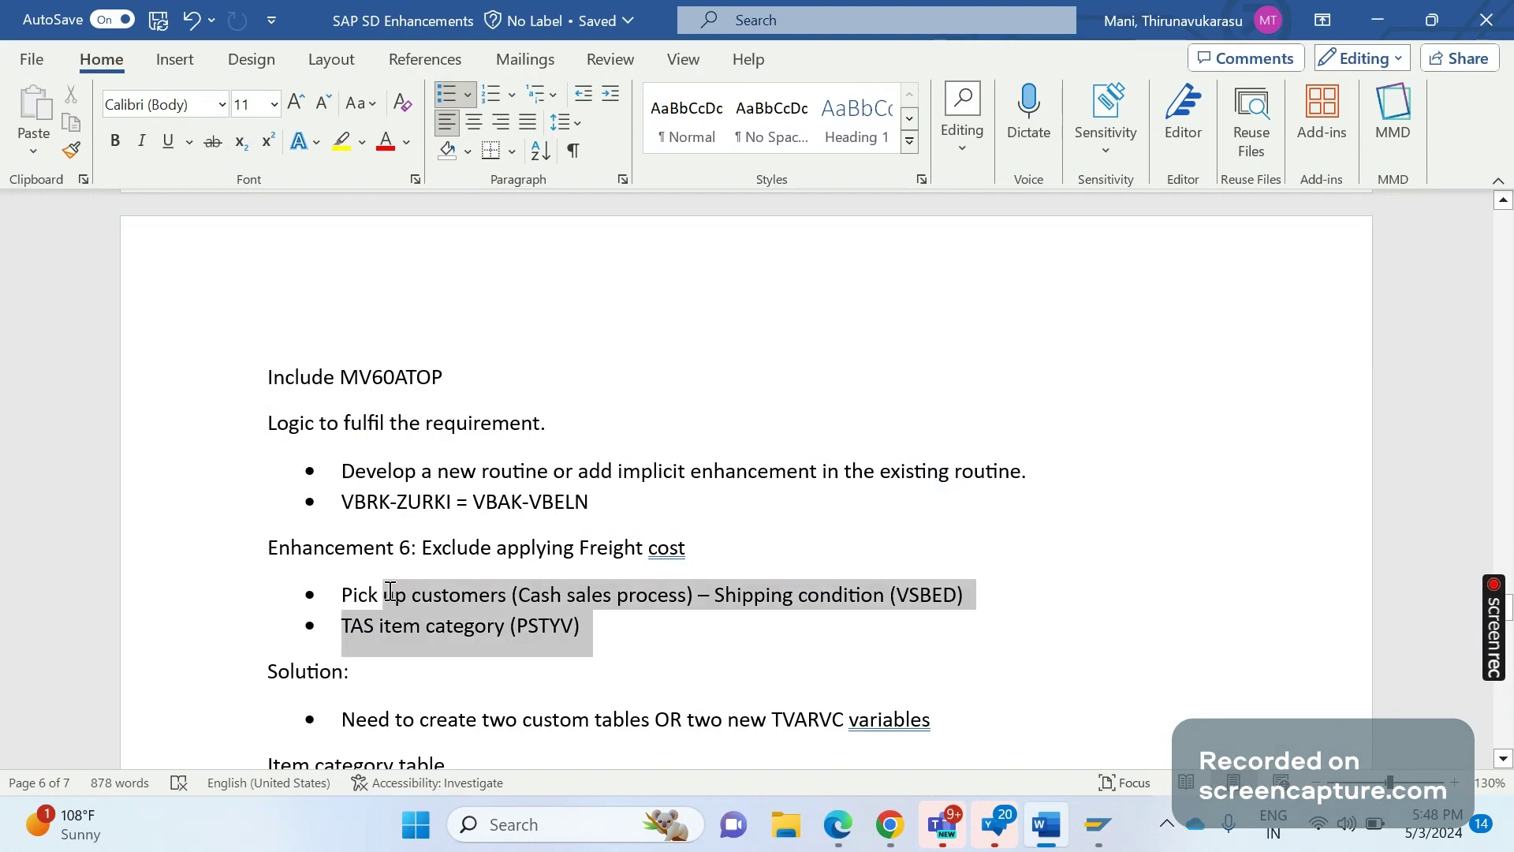
click(612, 676)
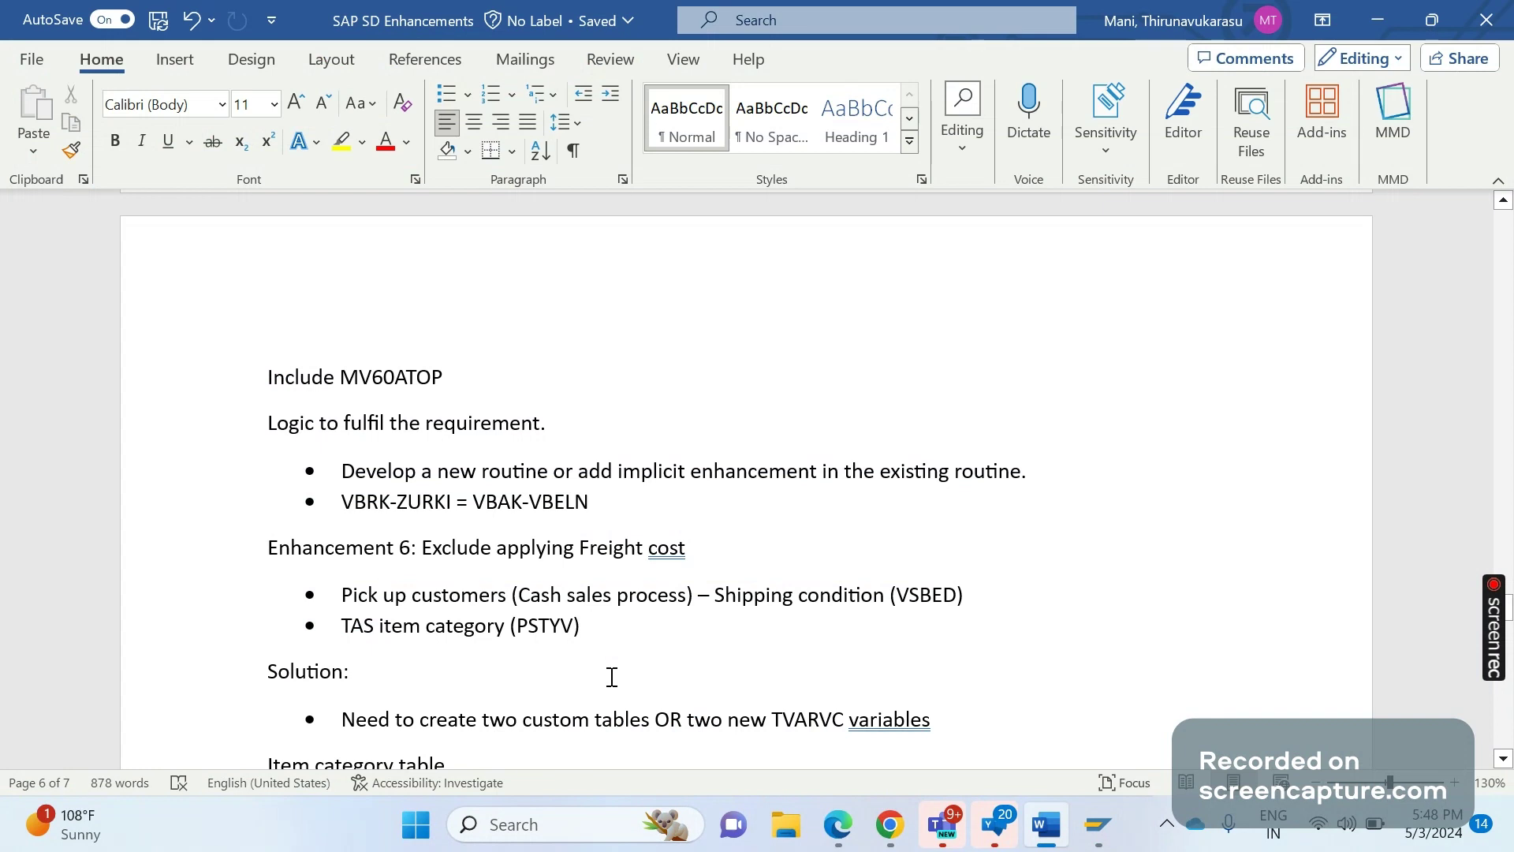
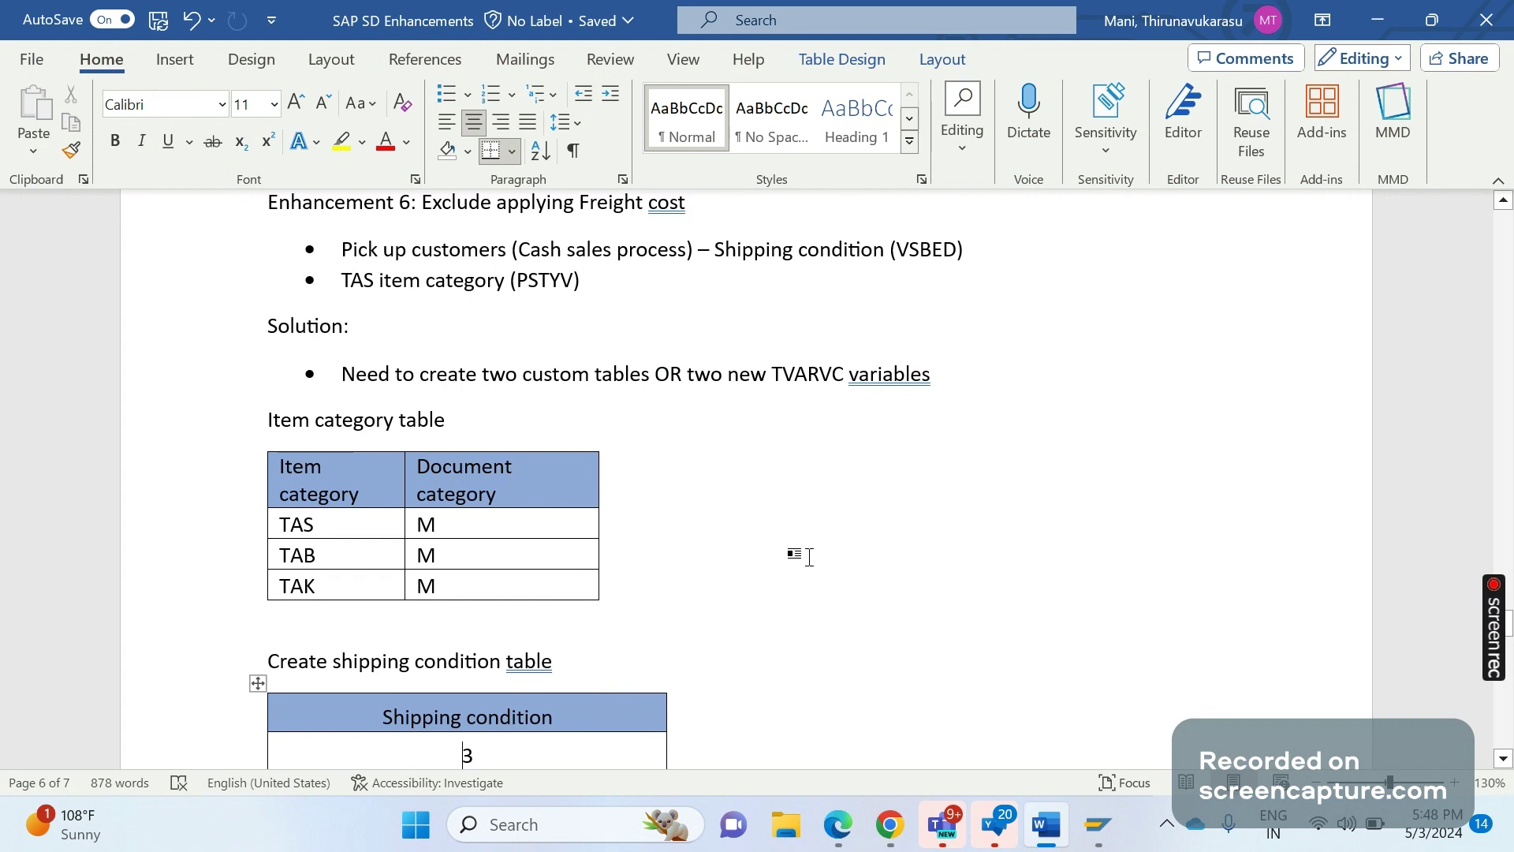
drag(932, 384, 797, 384)
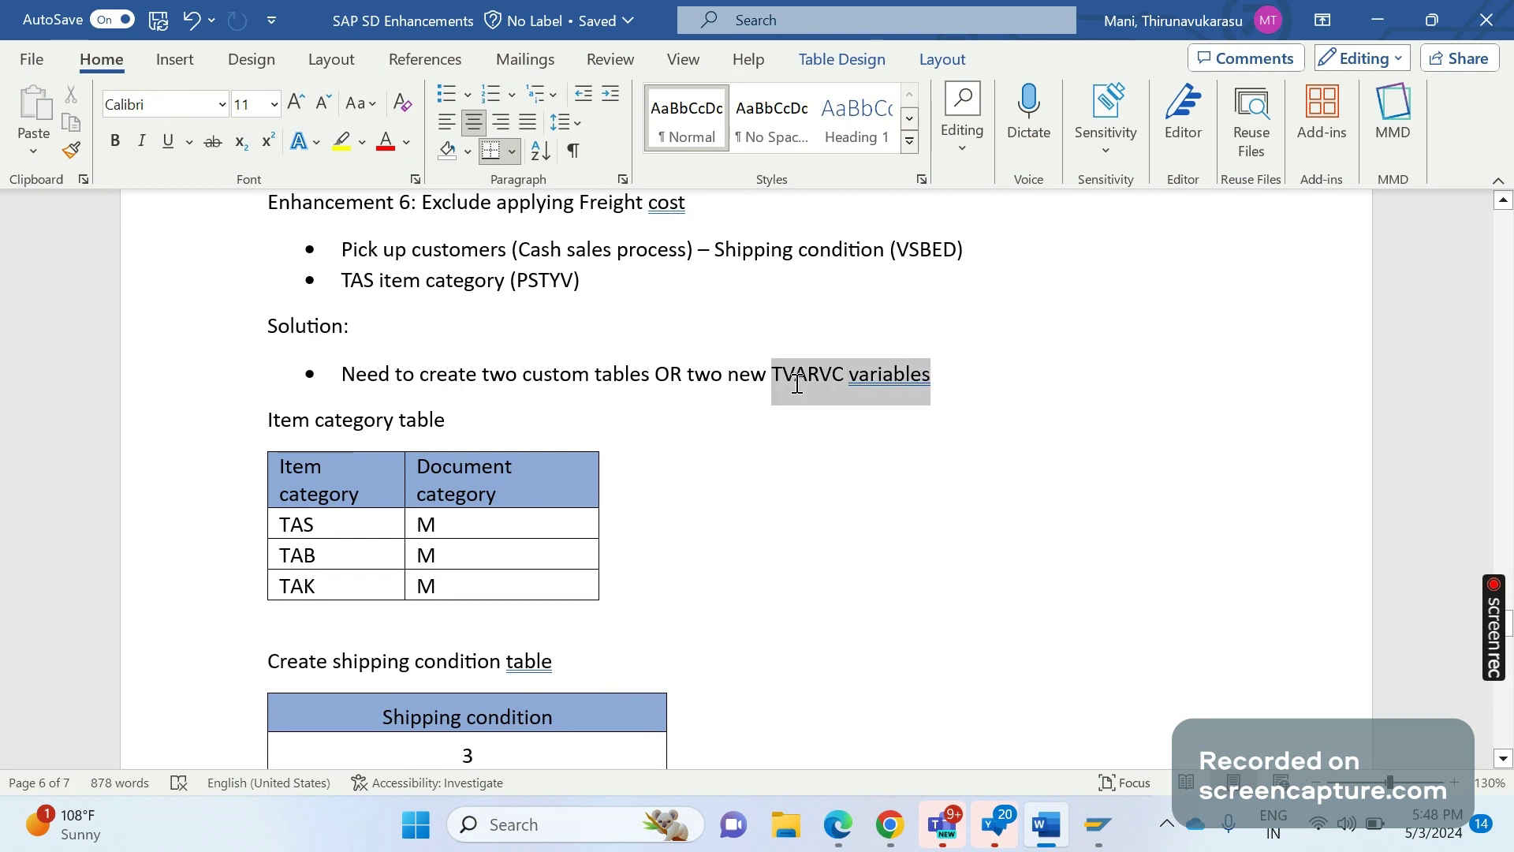
click(803, 498)
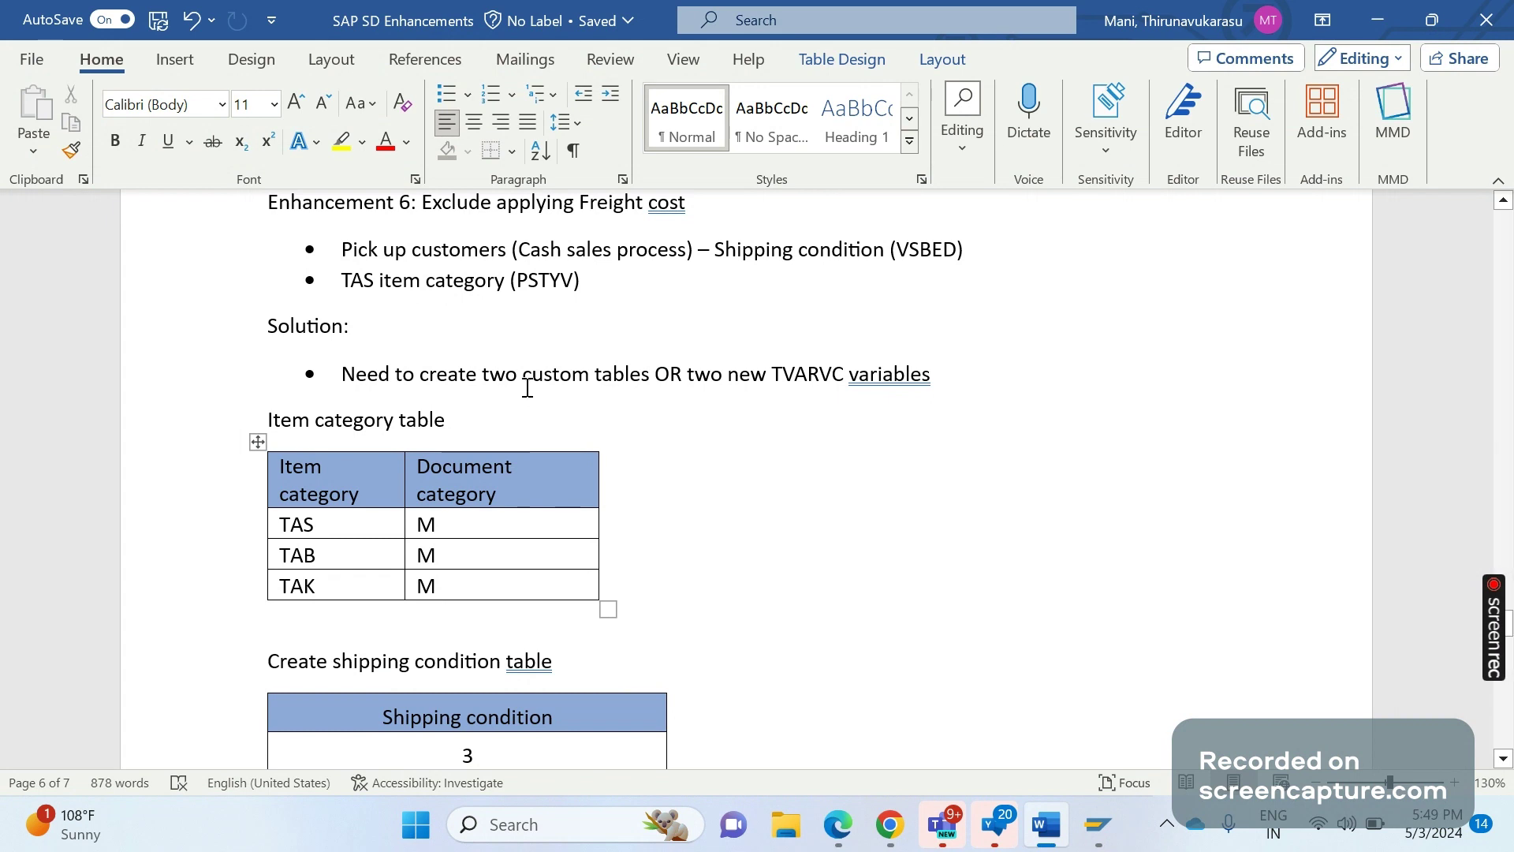
click(793, 410)
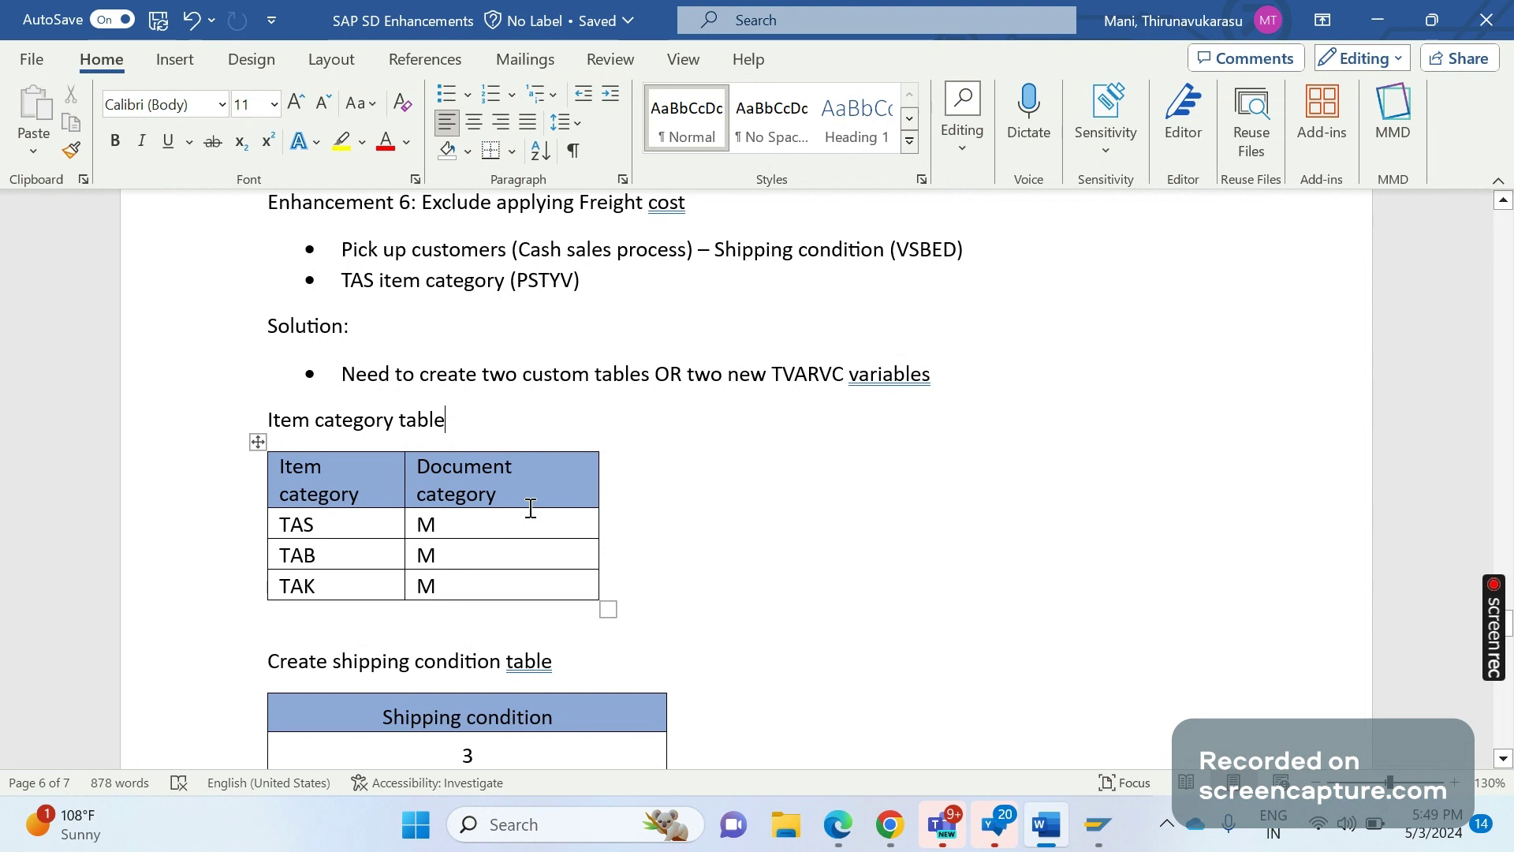
click(655, 516)
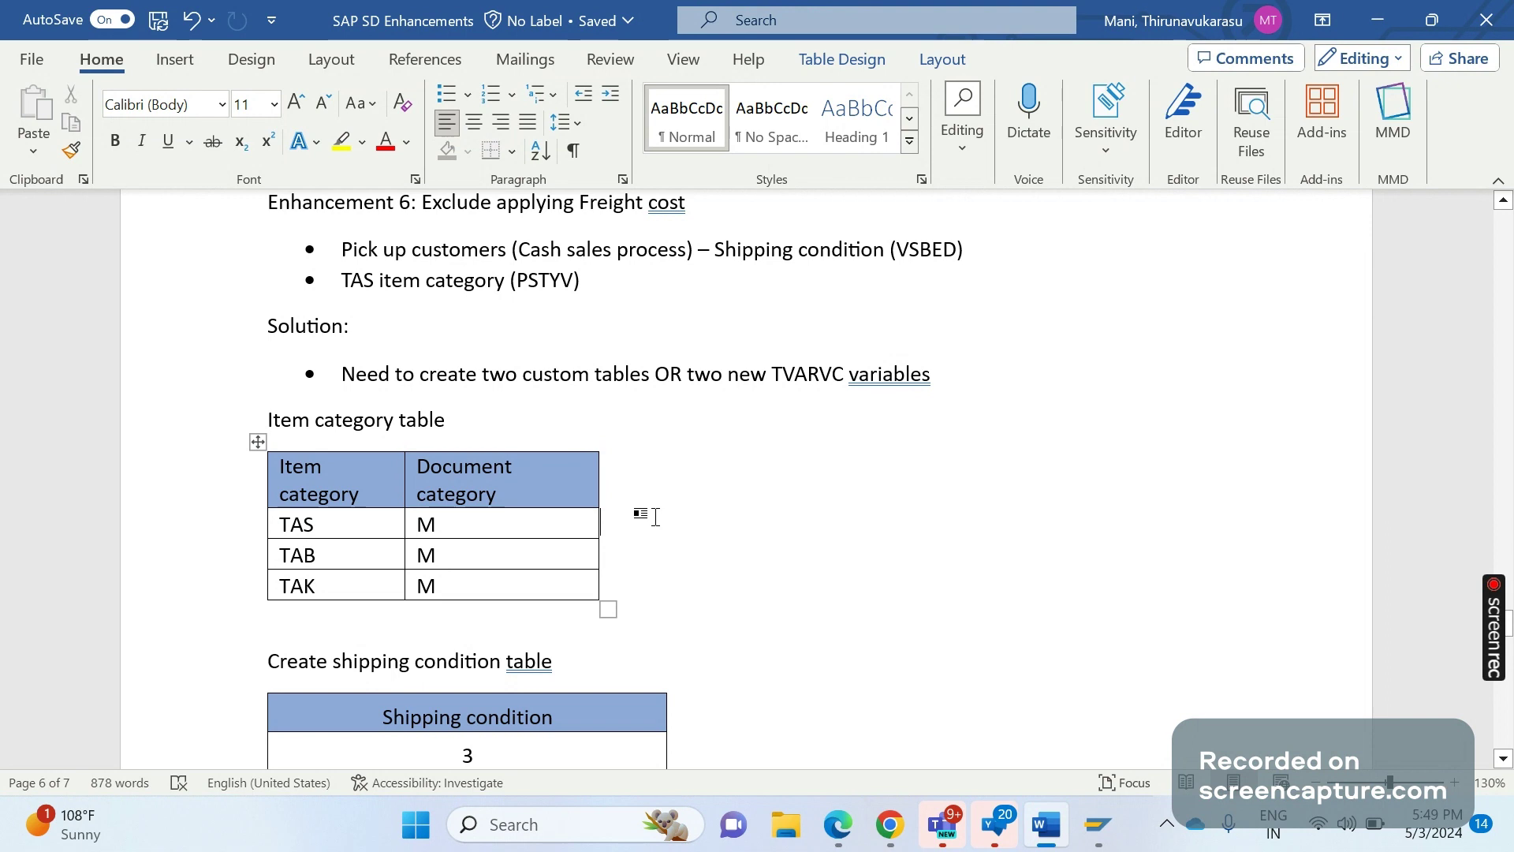
Step: Examine the item category and shipping condition tables under the Enhancement 6 solution, and return to the exclusion bullets
key(Down)
key(Down)
key(Left)
key(Down)
key(Down)
key(Down)
key(End)
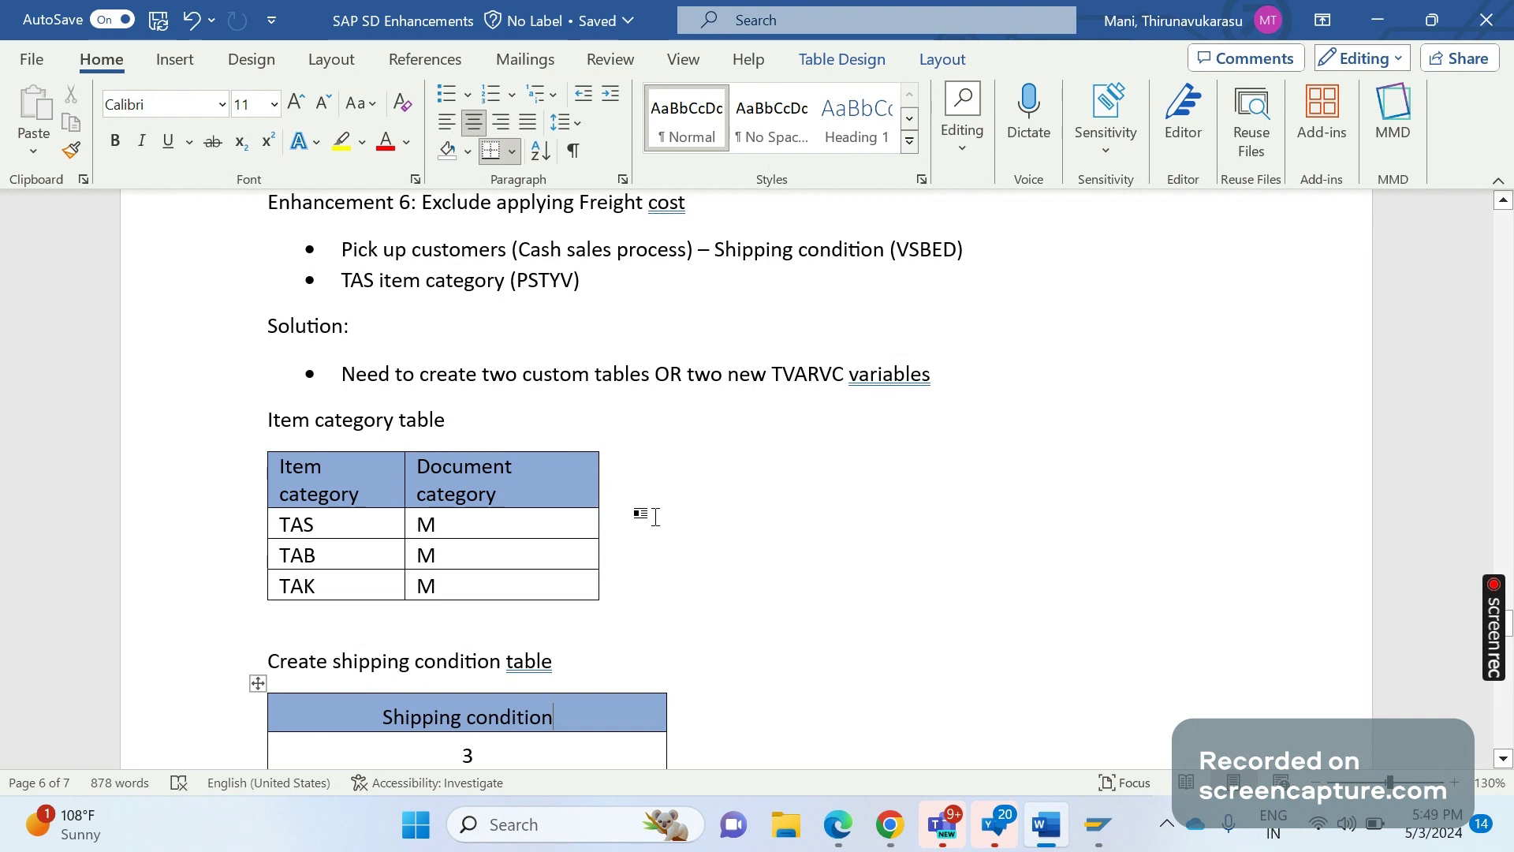
key(Down)
key(Down)
key(Down)
key(Down)
key(Down)
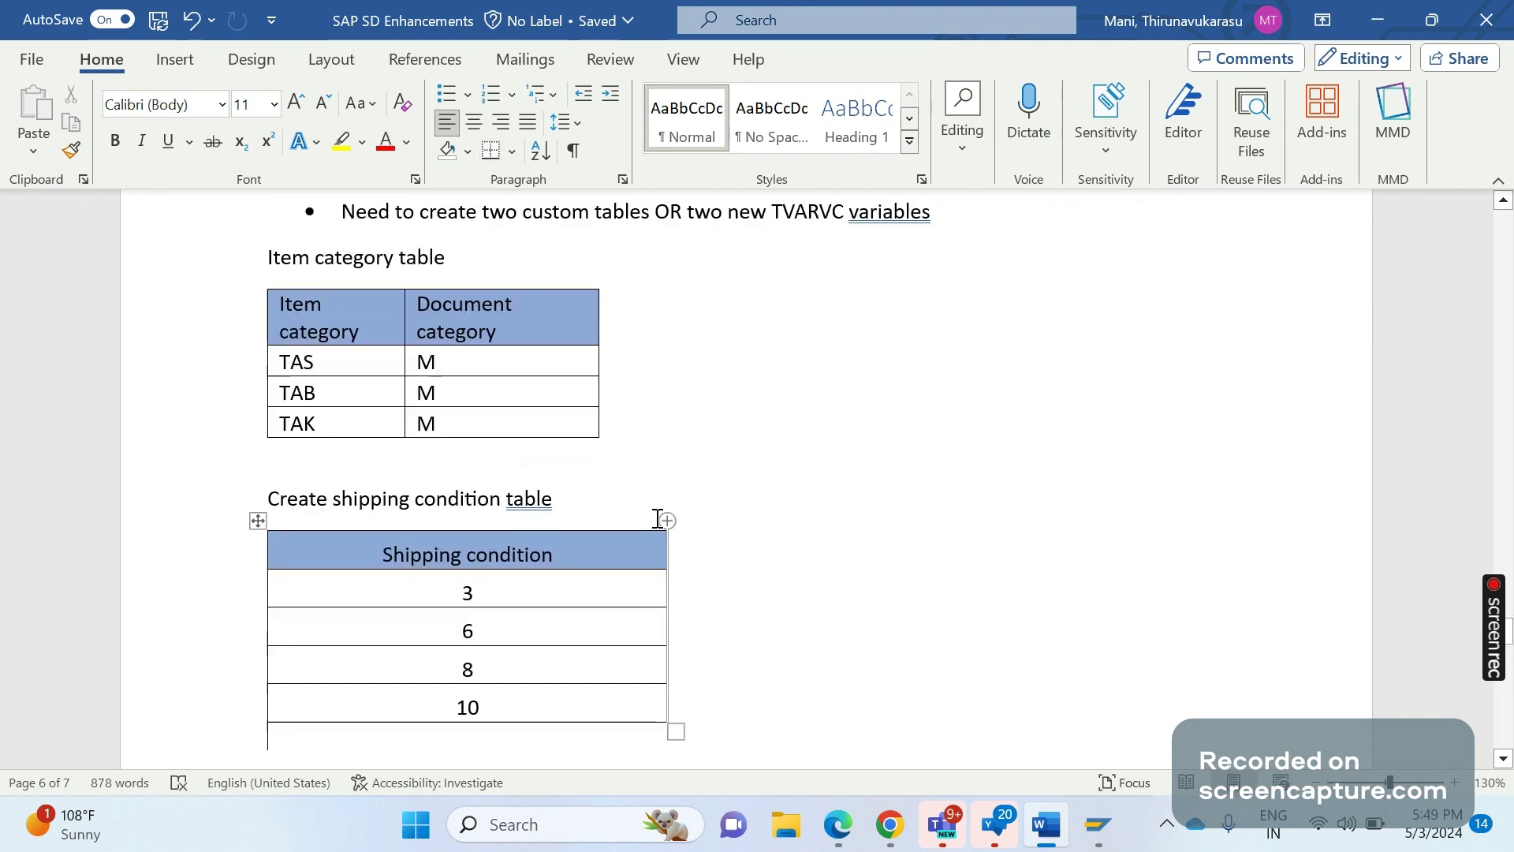
key(Up)
key(Up)
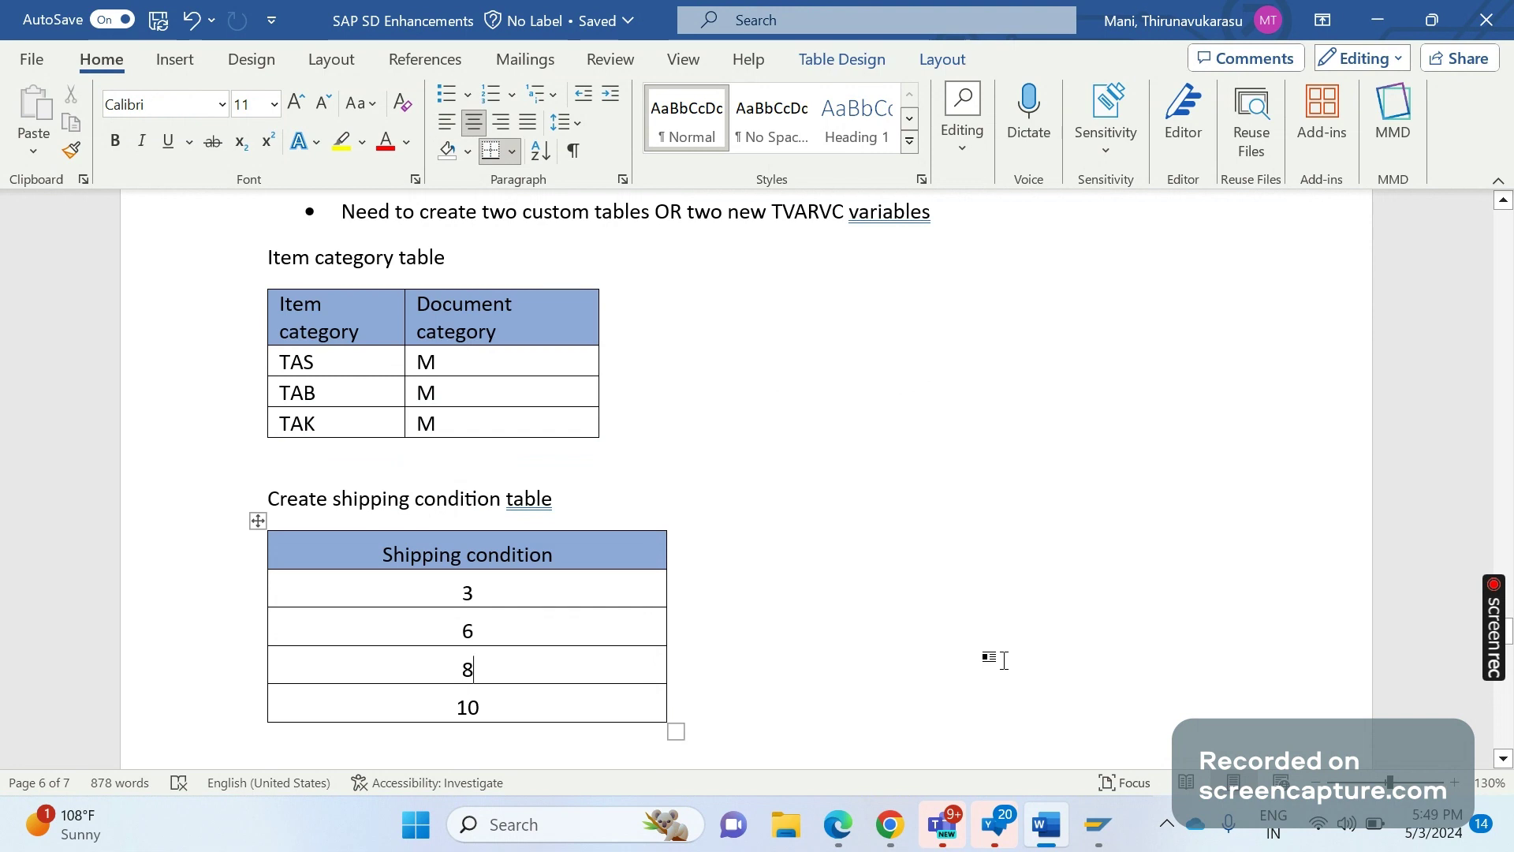
key(Up)
key(Up)
key(Up)
key(Up)
key(Up)
key(Up)
key(Up)
key(Up)
key(Up)
key(Up)
key(Up)
key(Up)
key(Up)
key(Up)
key(Up)
key(Up)
key(Up)
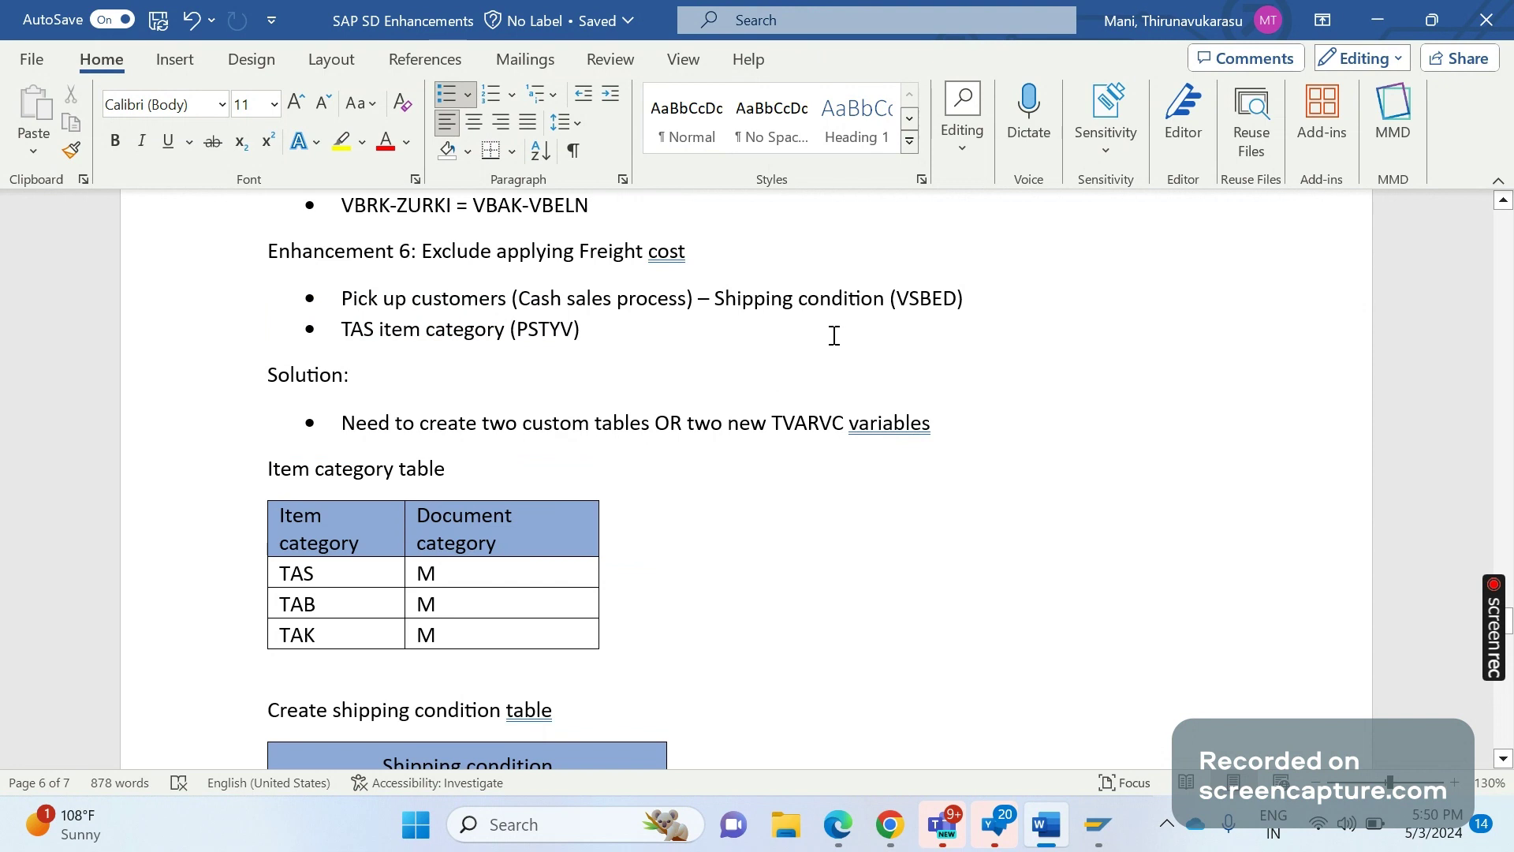
Step: Change "Shipping condition" to "Shipping conditions" in the Pick up customers bullet under Enhancement 6
click(890, 307)
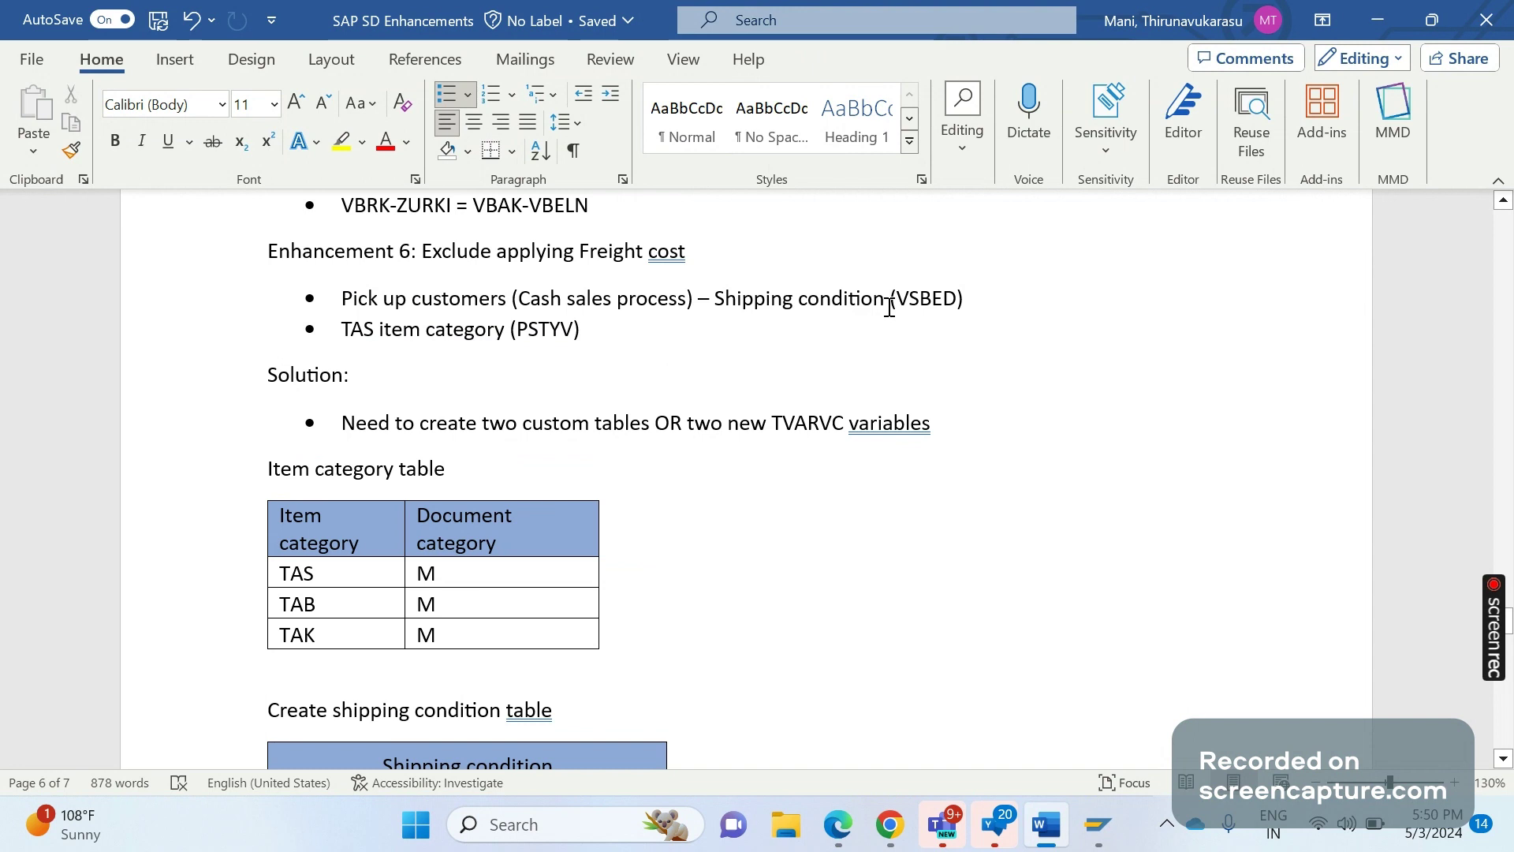
text(s)
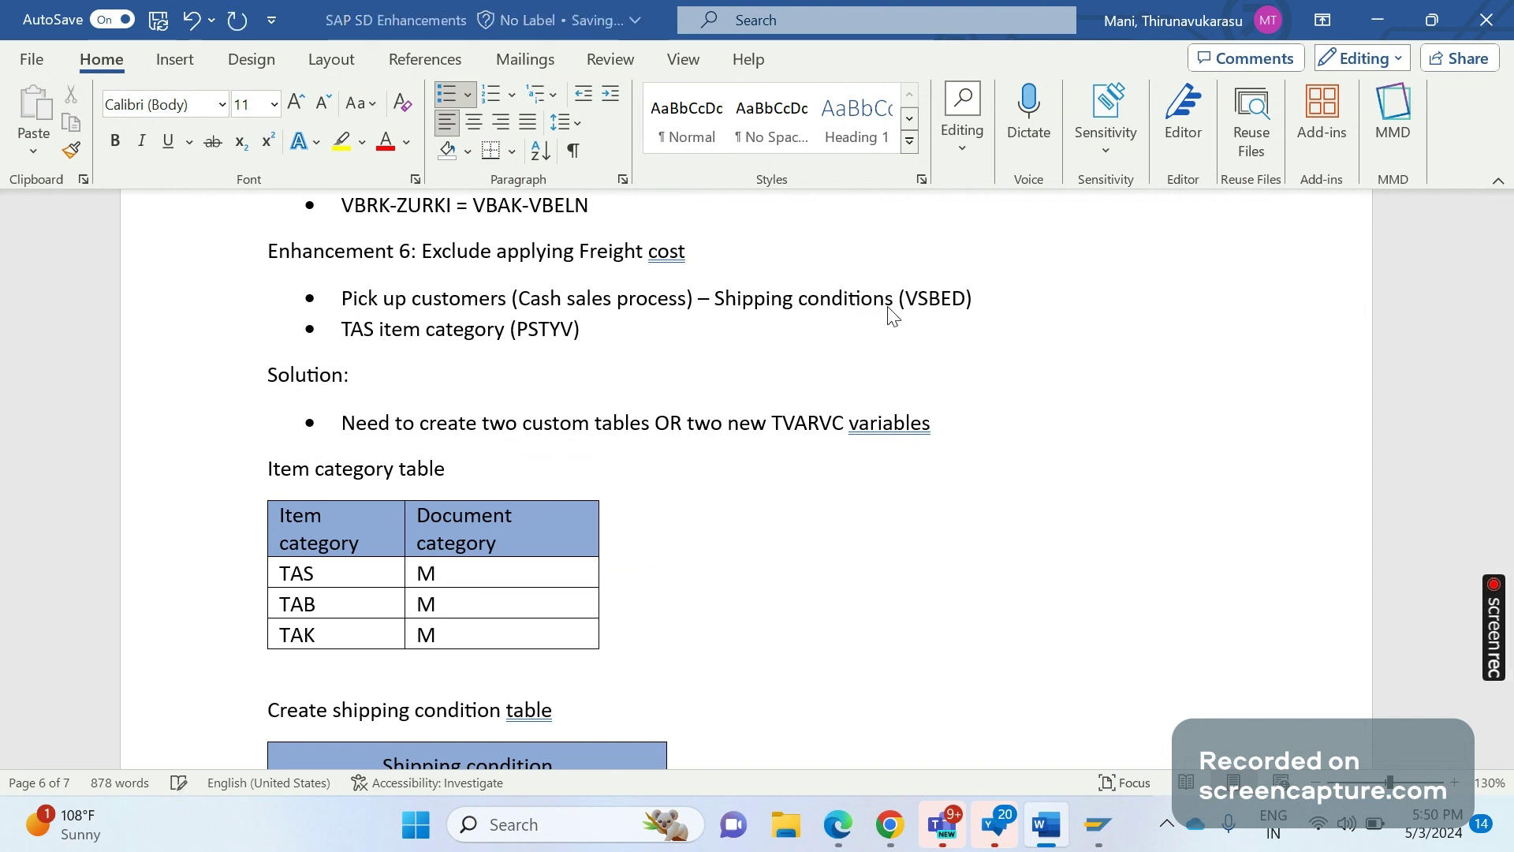
key(Page_Down)
key(Page_Up)
key(Page_Up)
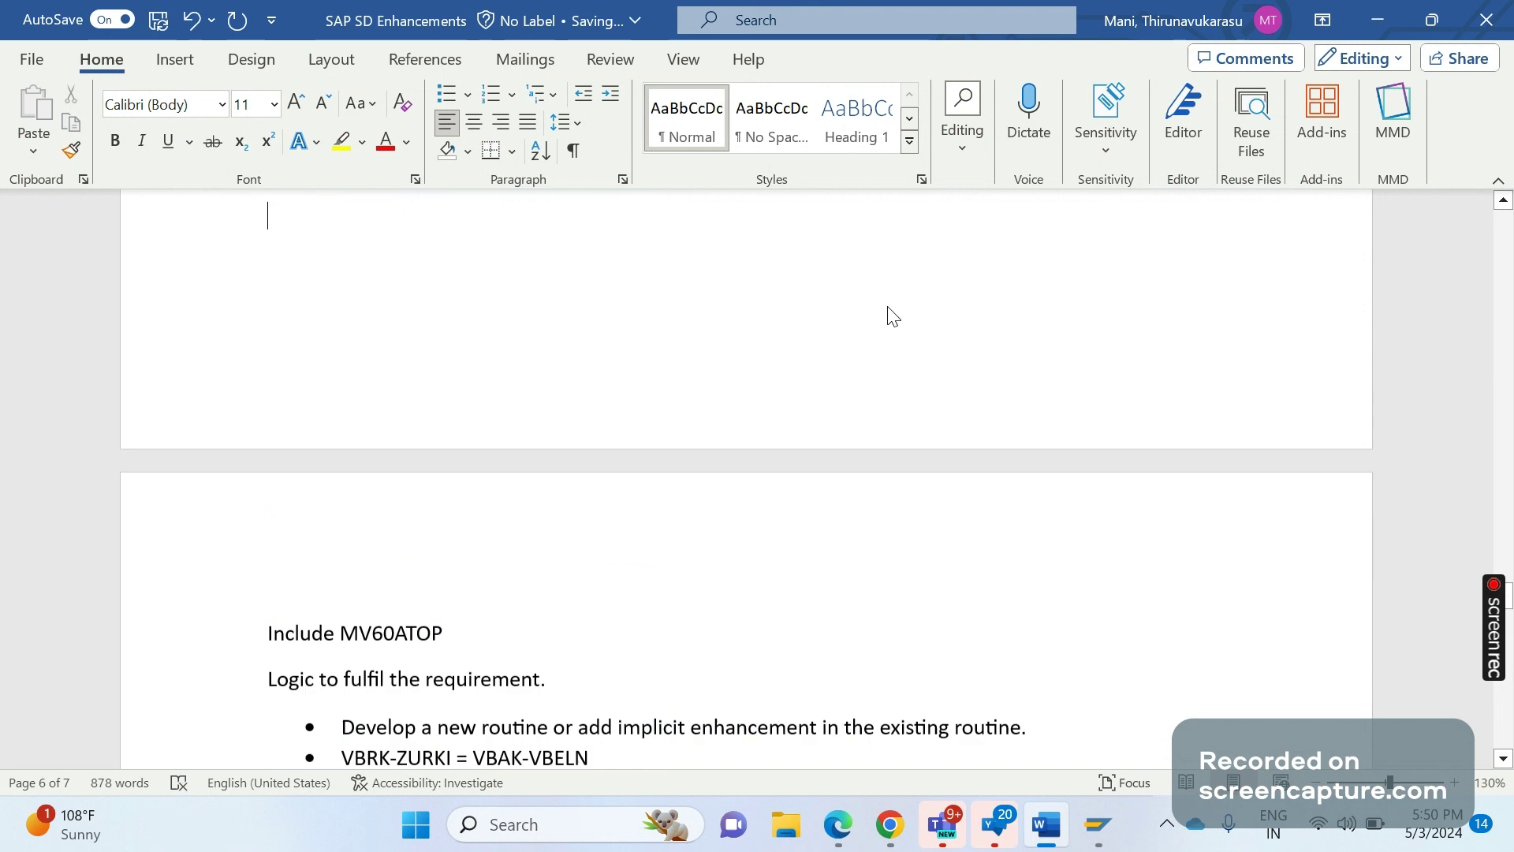
key(Page_Down)
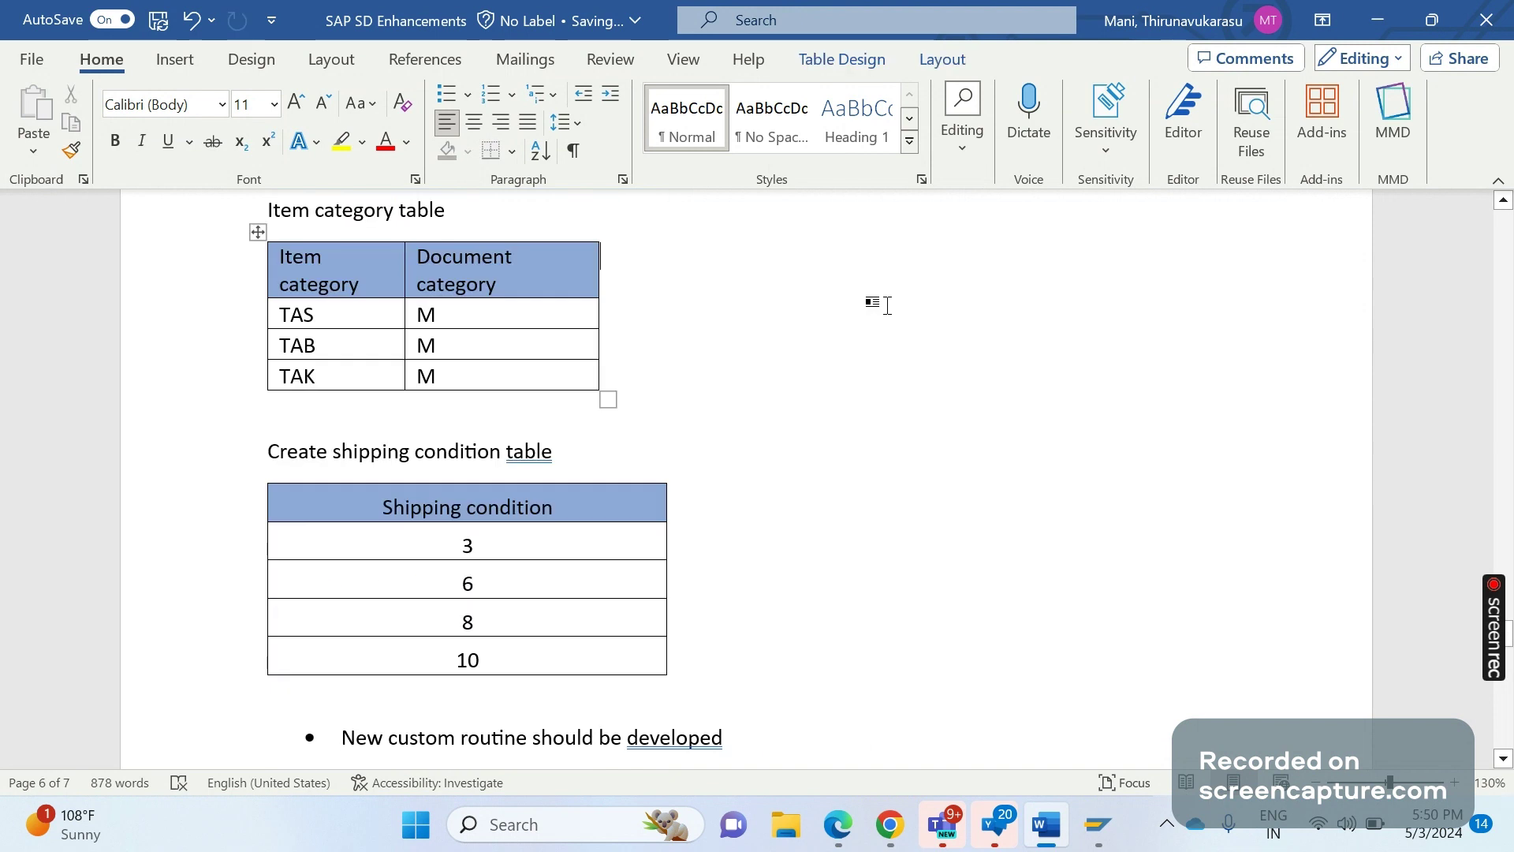
Step: Switch to the SAP condition types session and start transaction V/08 to maintain pricing procedures
mouse_move(1098, 824)
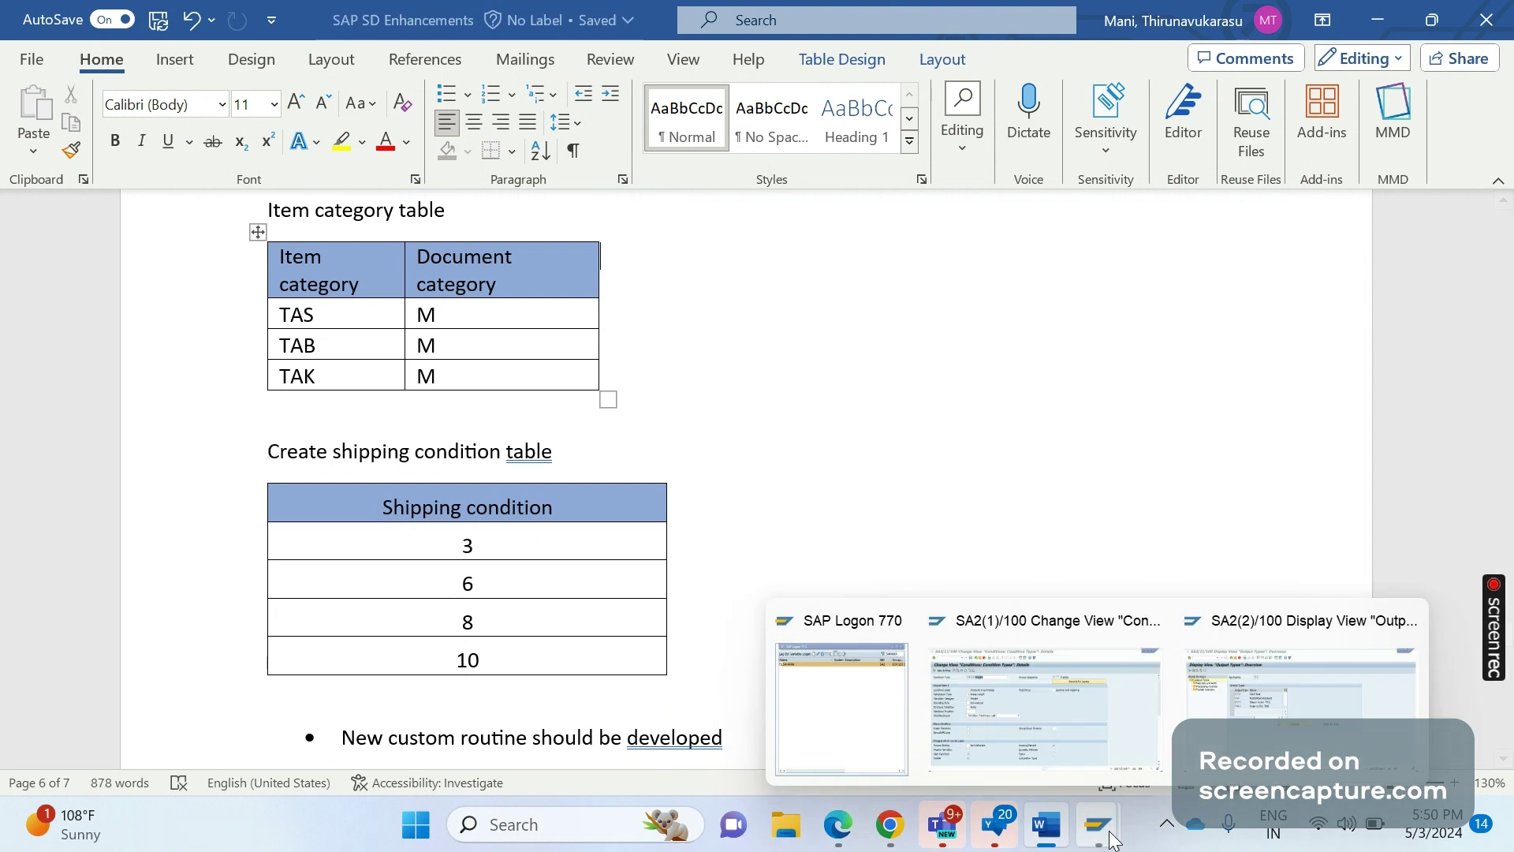
click(1089, 715)
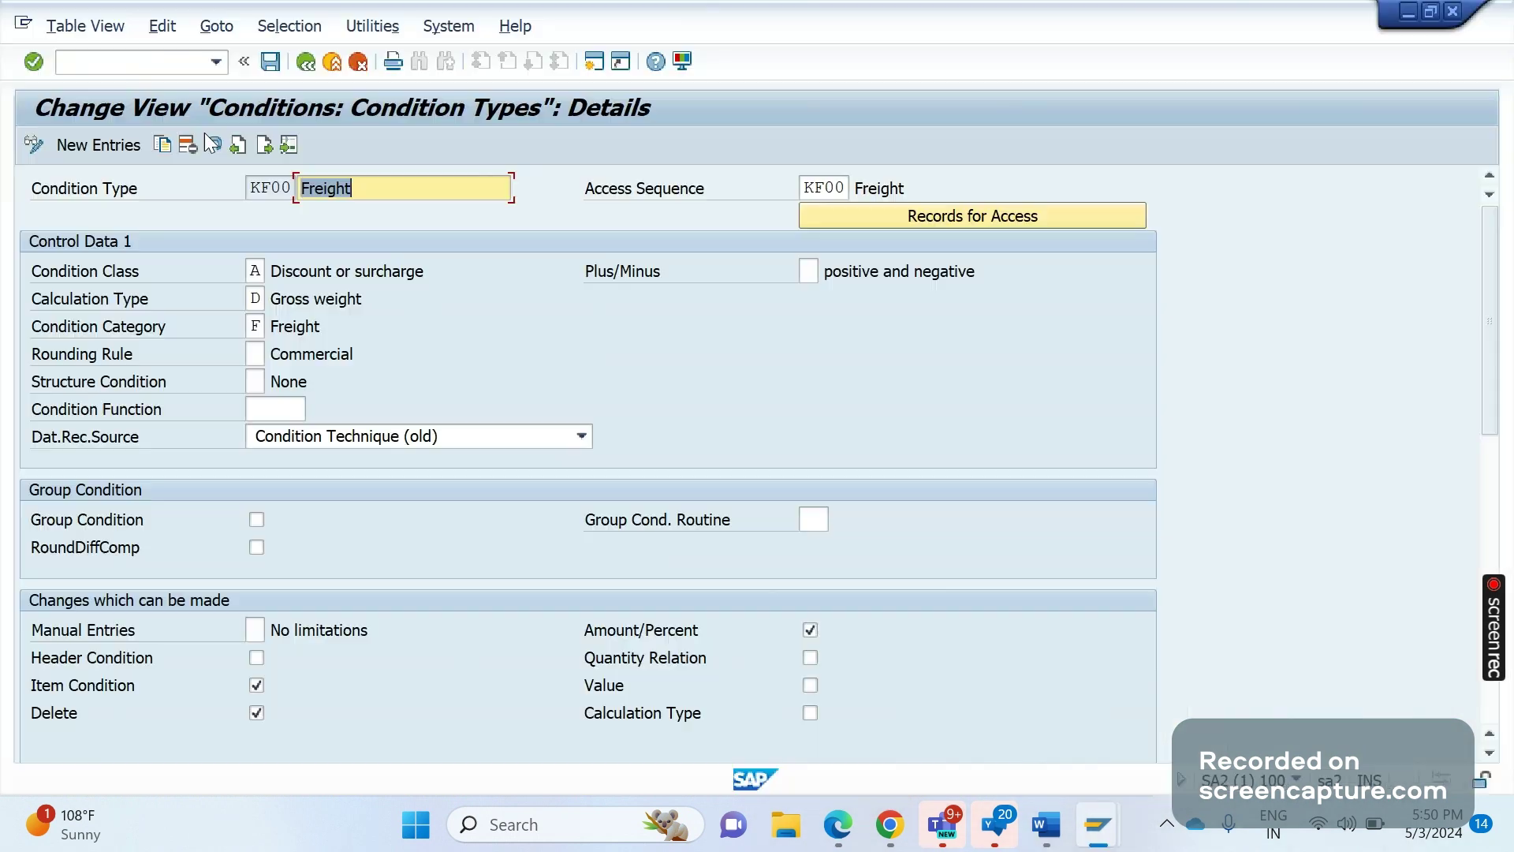
click(168, 64)
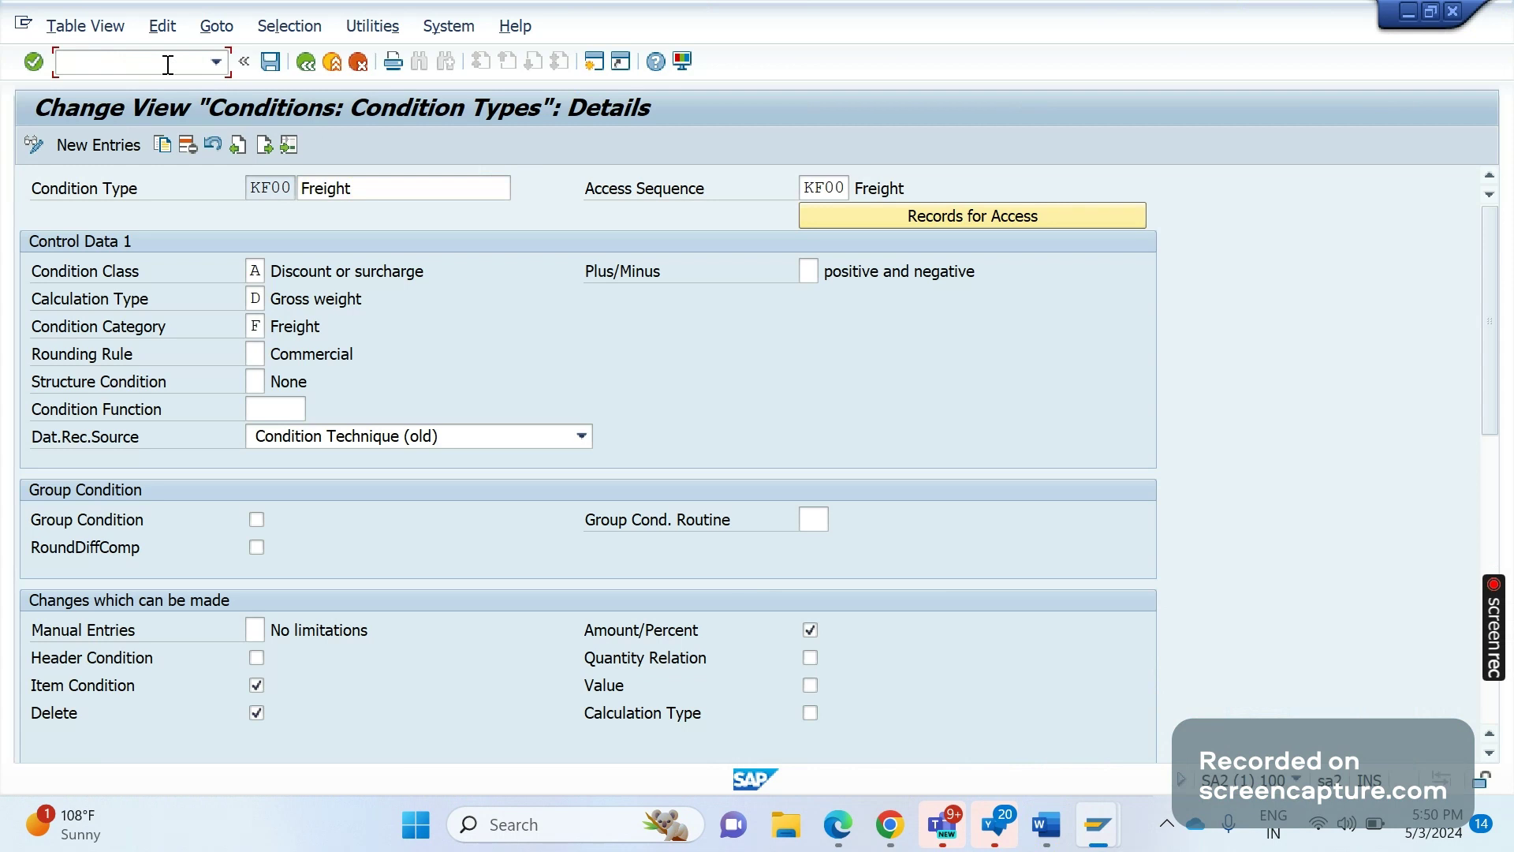
text(/nv/08)
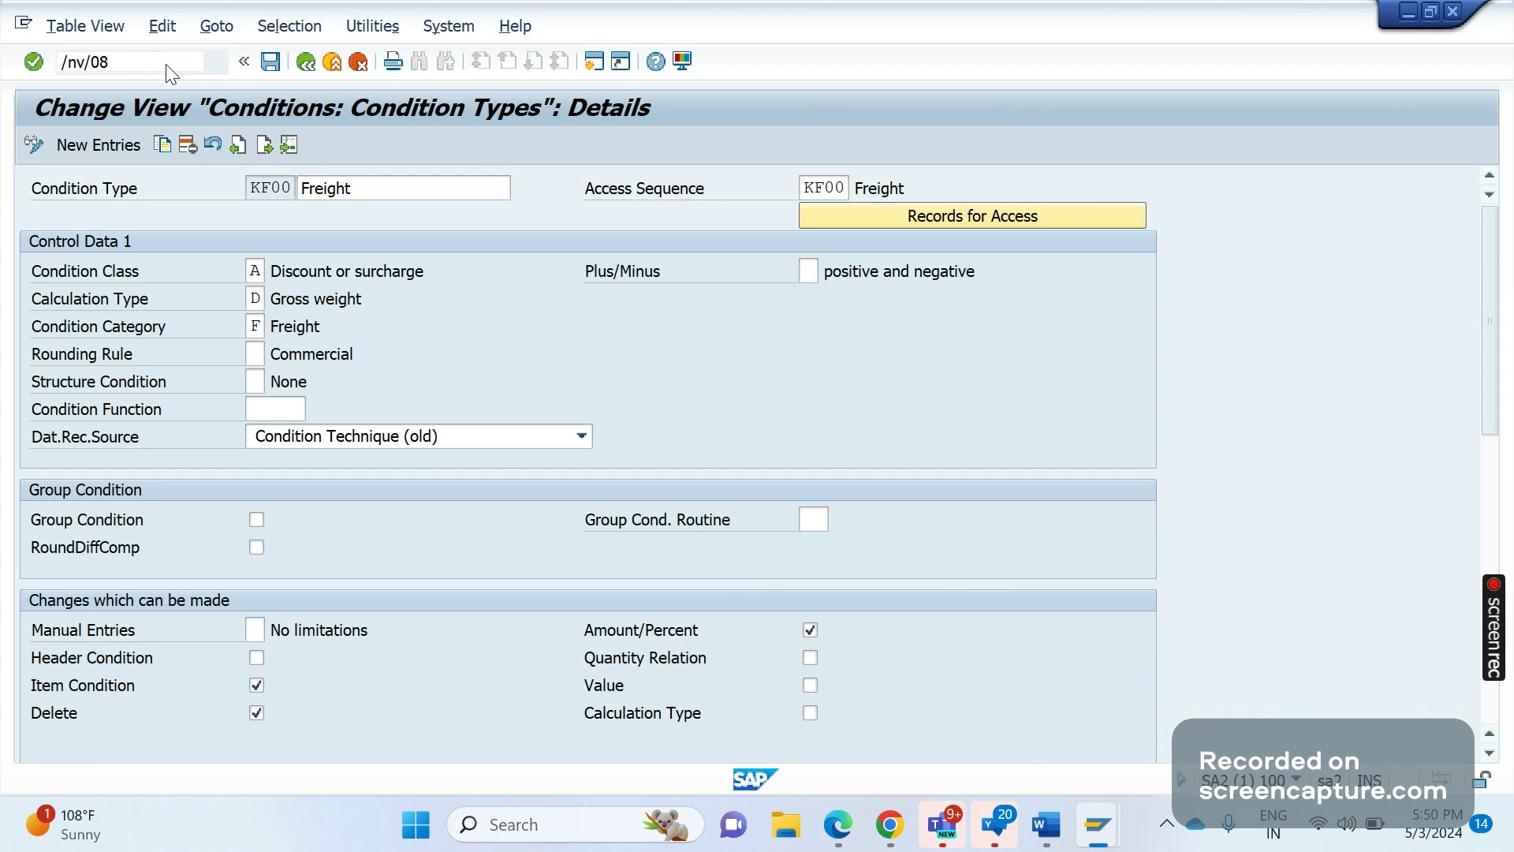
key(Return)
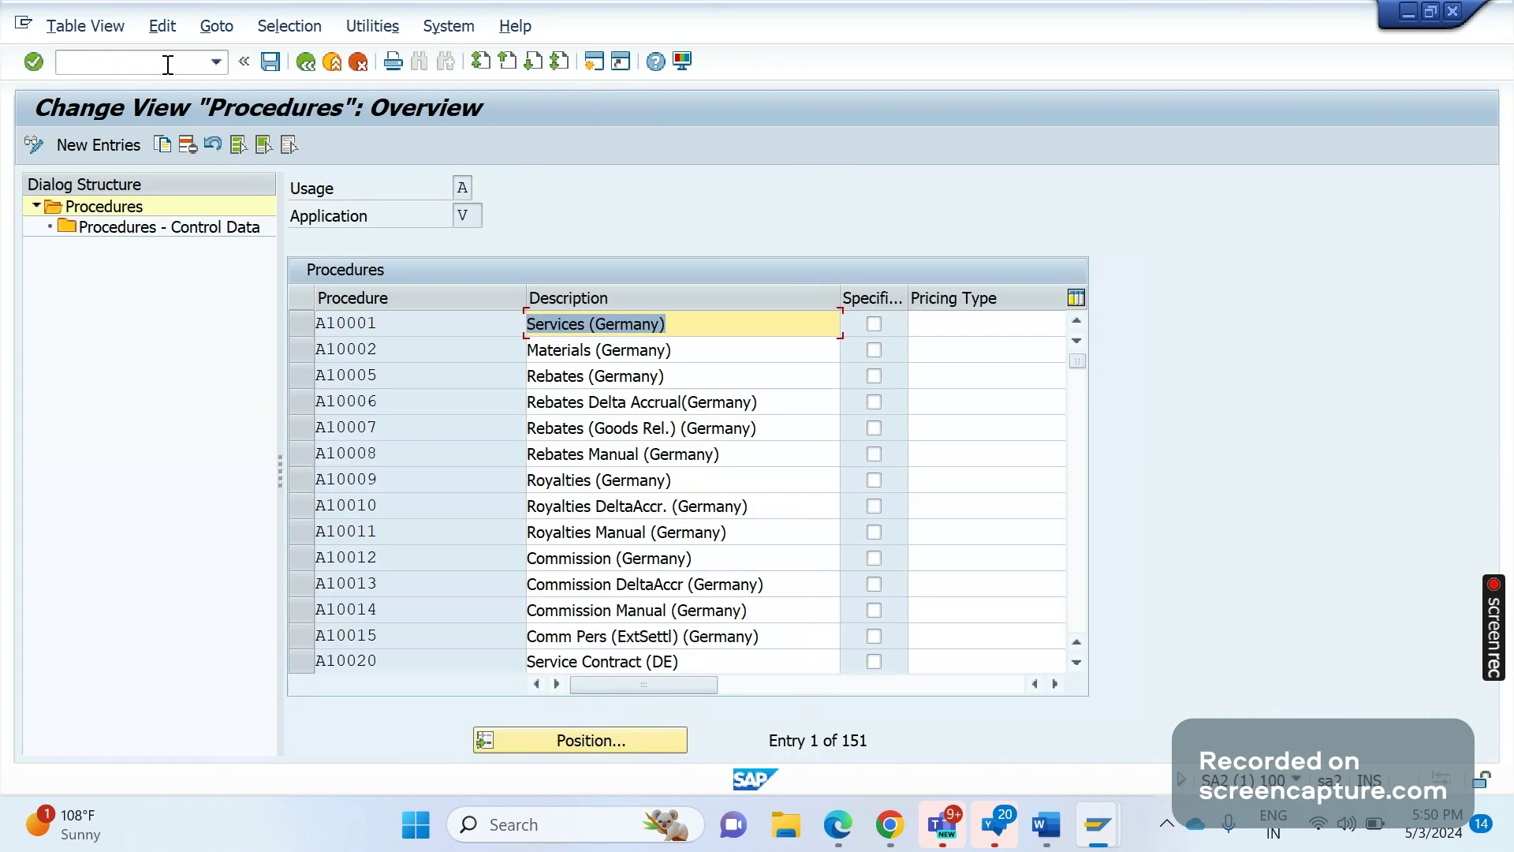
Step: Position the procedures list at RVAA01 and open the control data of that Standard procedure
click(498, 747)
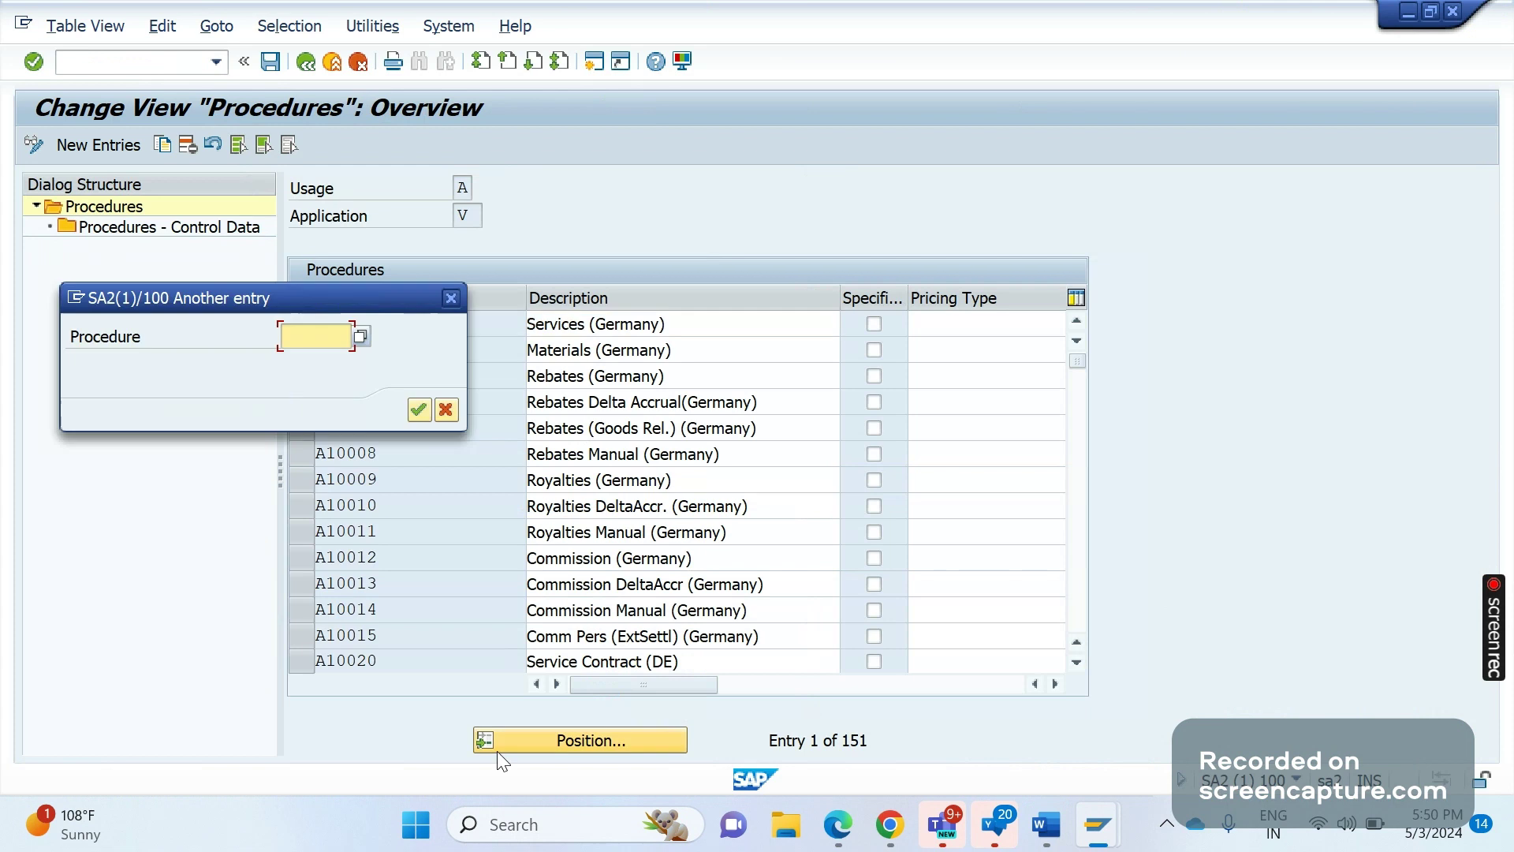
text(rvaa0)
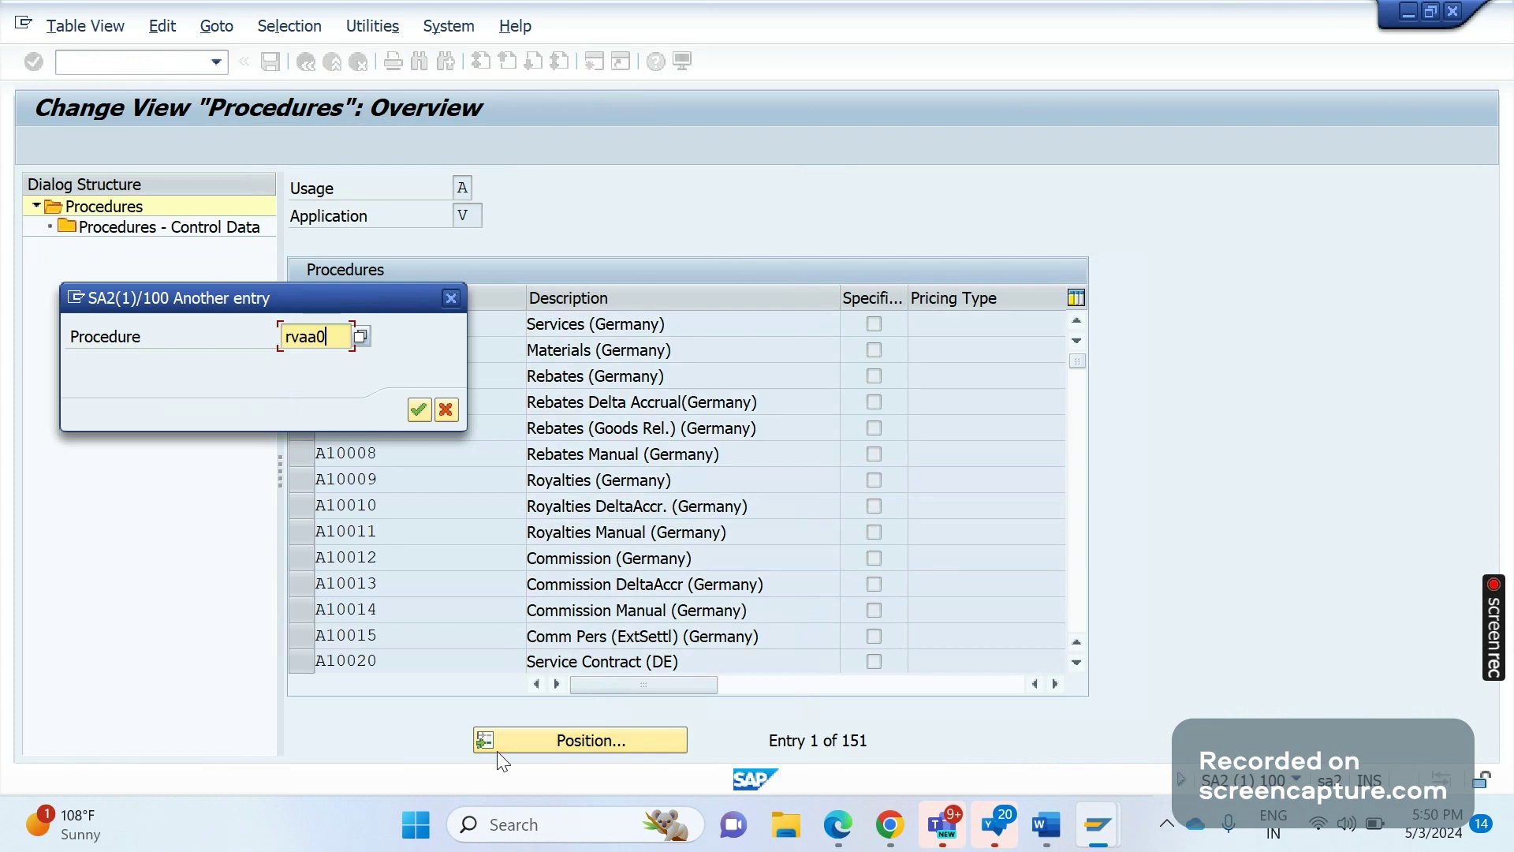
key(Return)
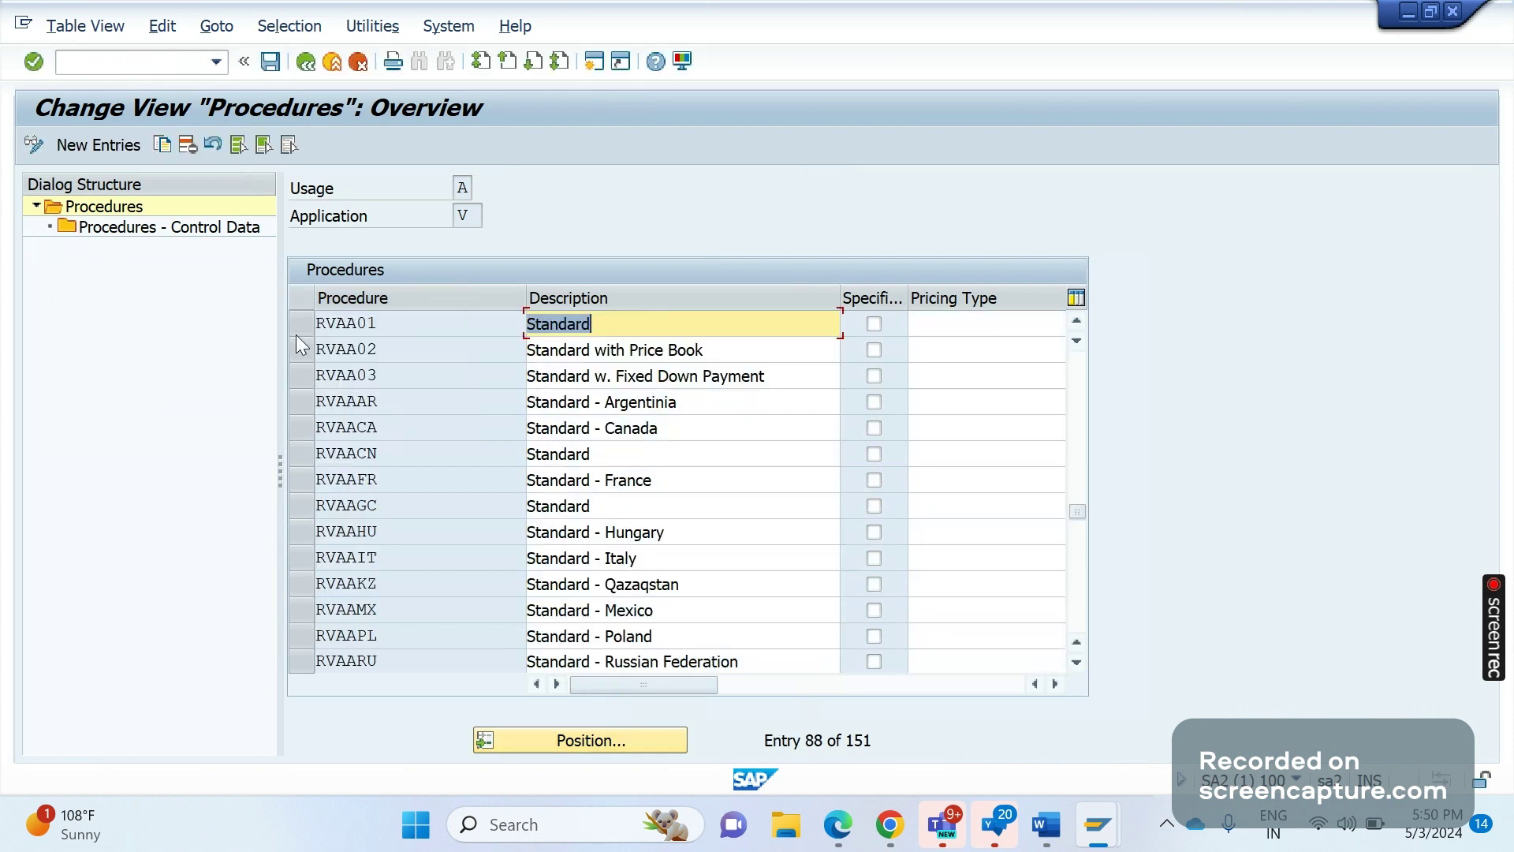
click(296, 333)
double_click(126, 230)
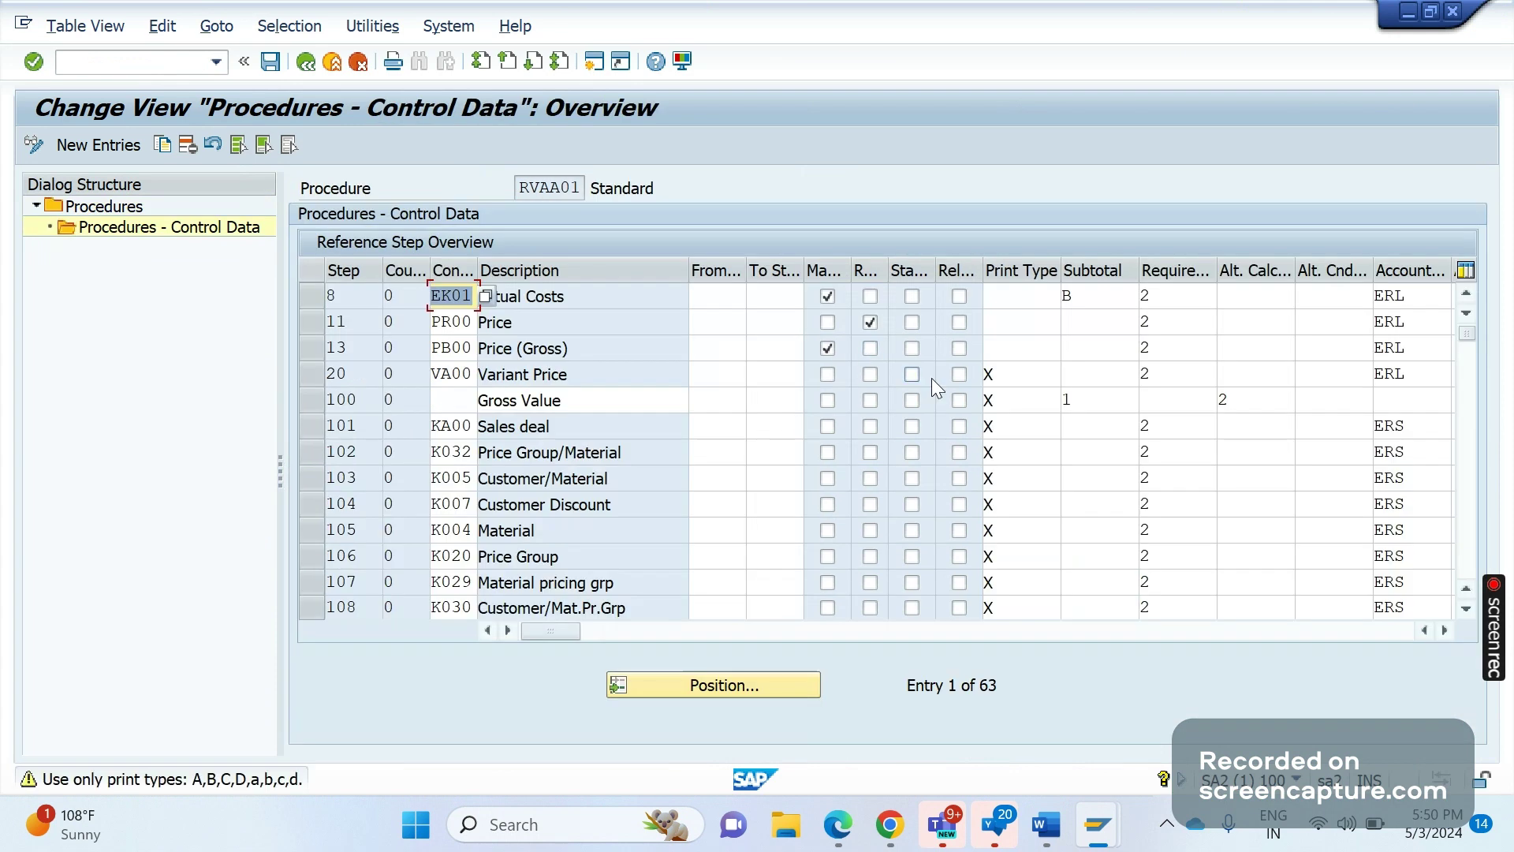
Step: Look through the available requirement routines for the PB00 Price (Gross) step and close the list without choosing one
click(1175, 289)
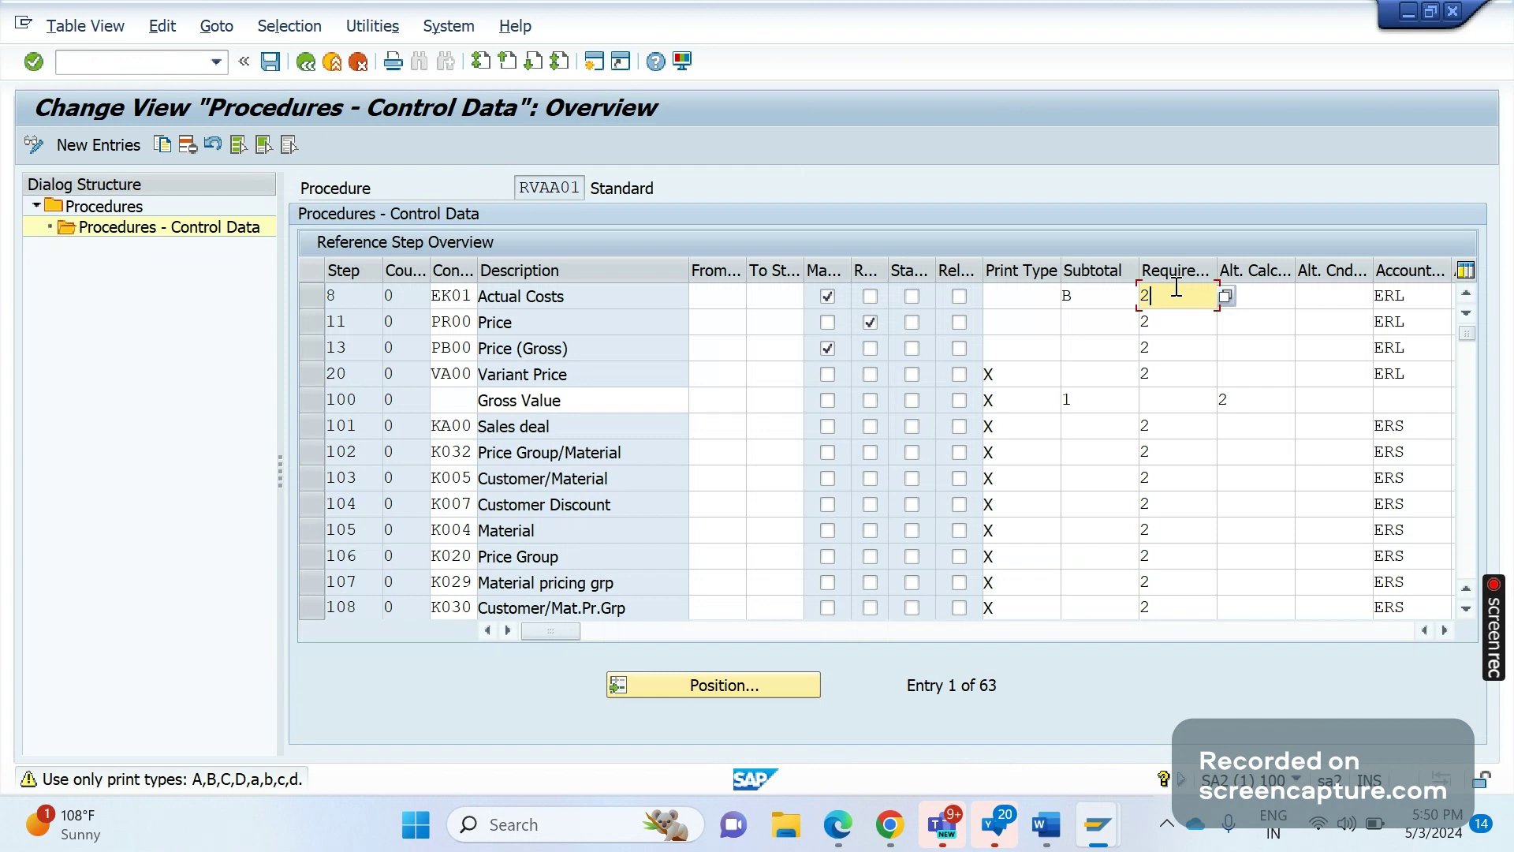
click(1174, 347)
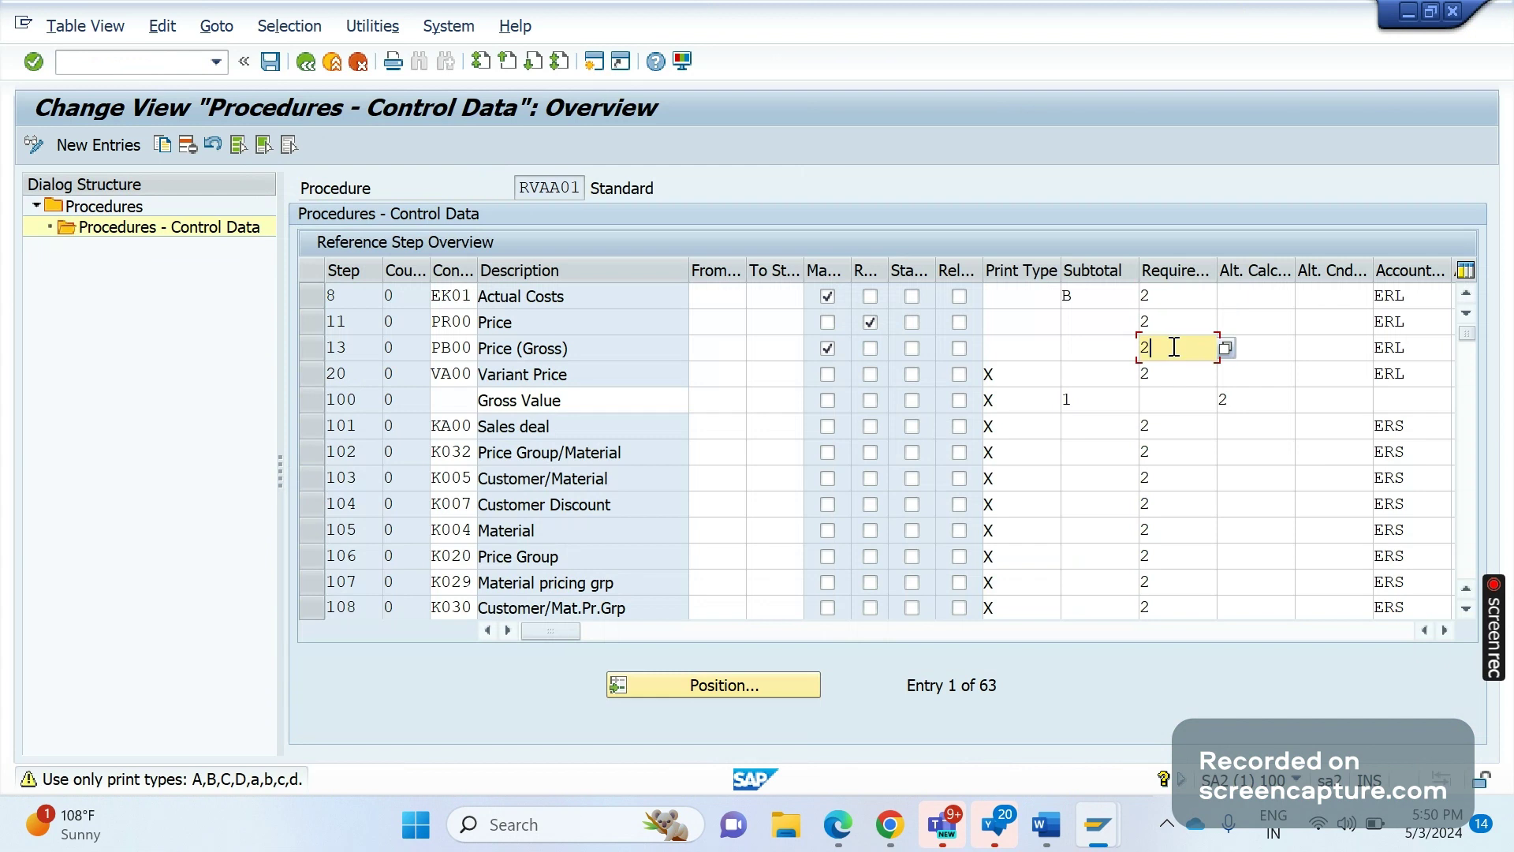
click(1225, 348)
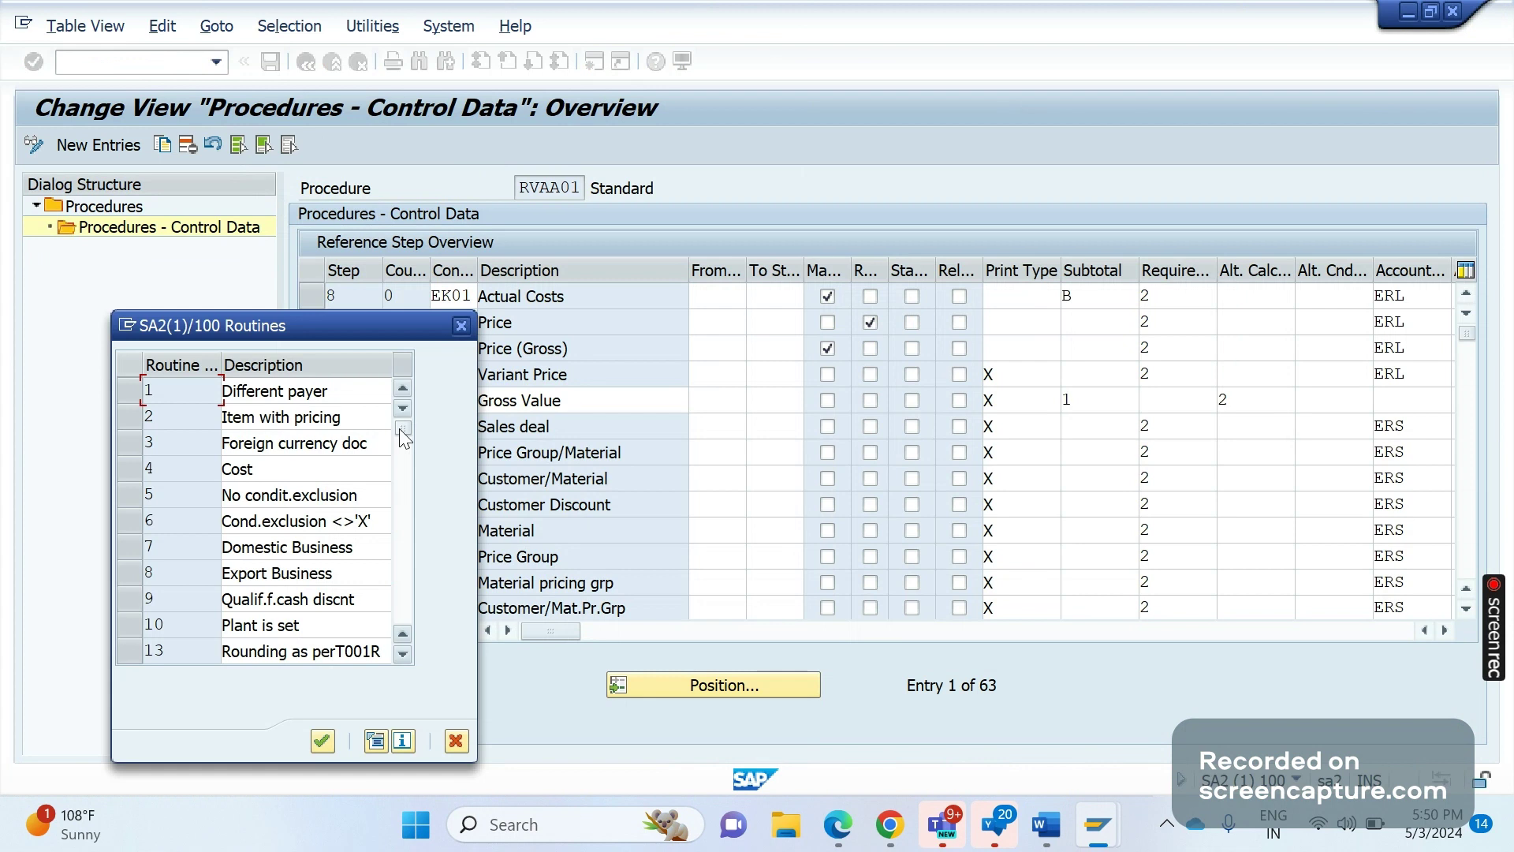
drag(402, 428, 400, 631)
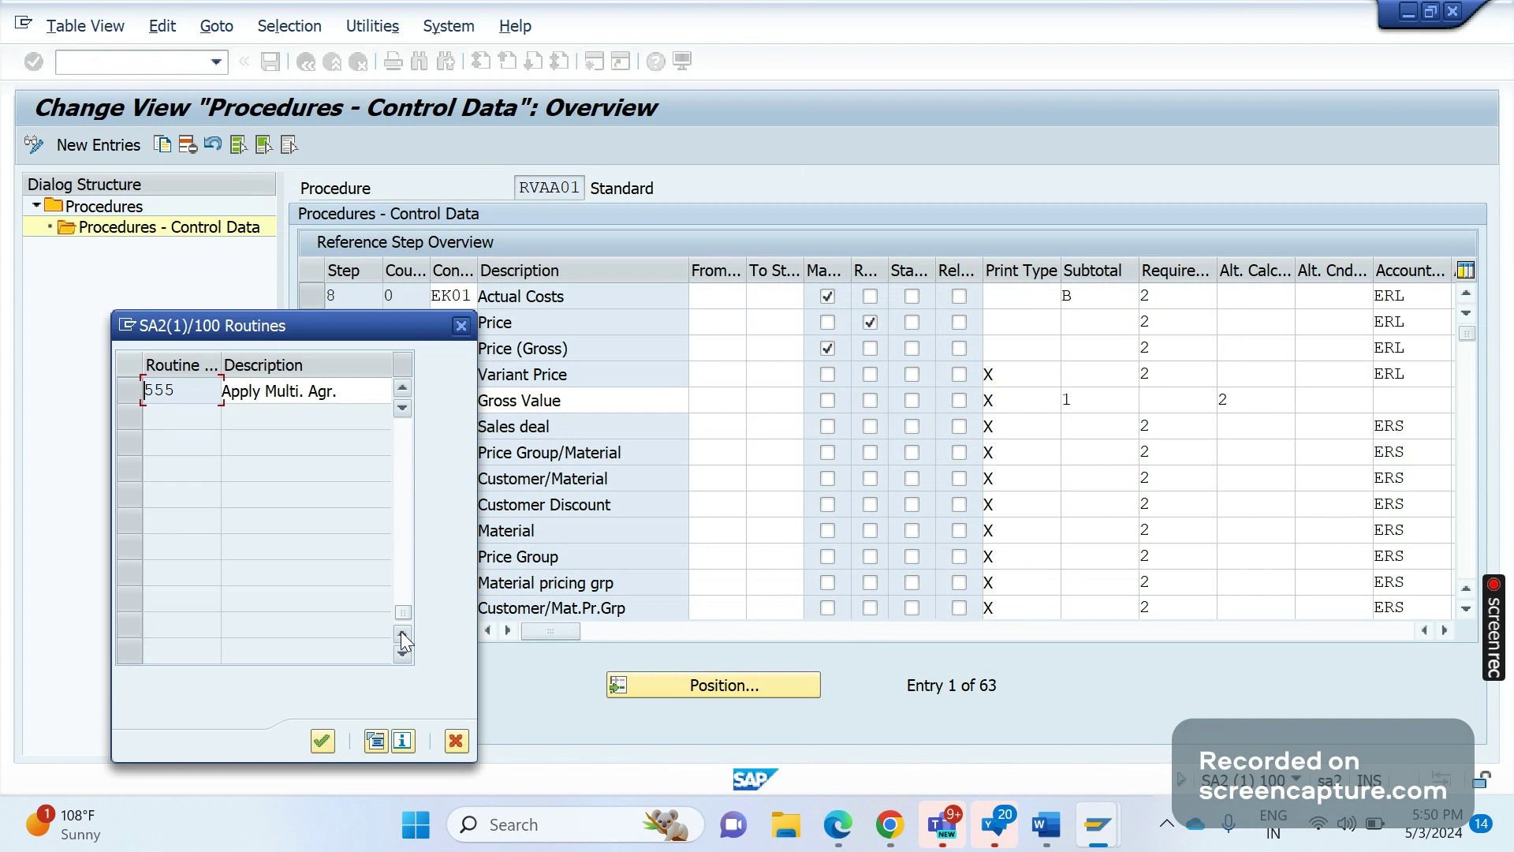
click(456, 741)
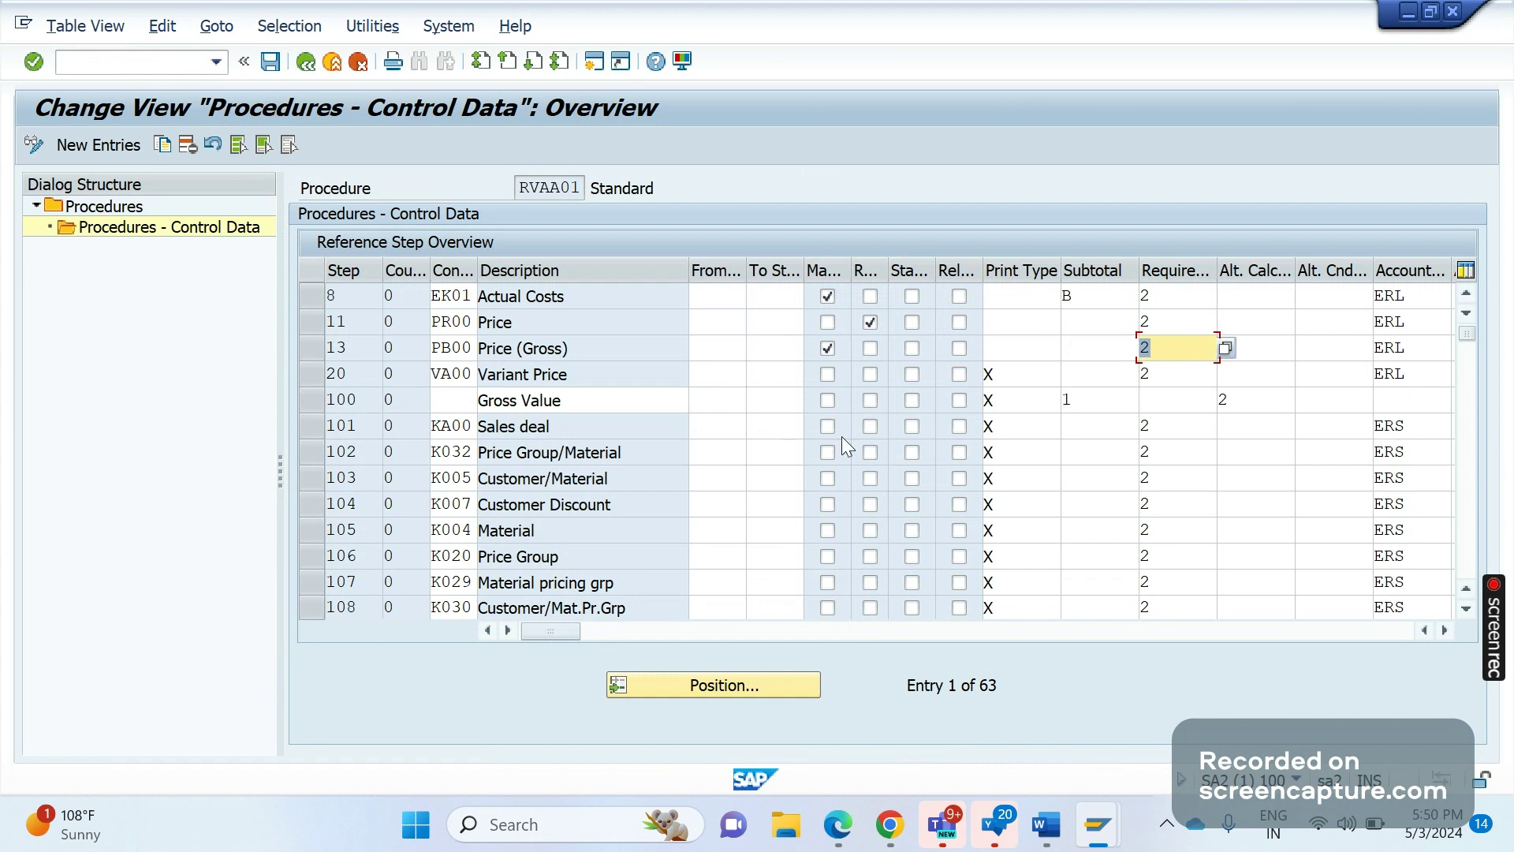
Step: Check the custom routine note and tables in the Word document, and return to the RVAA01 control data in SAP
key(alt+Tab)
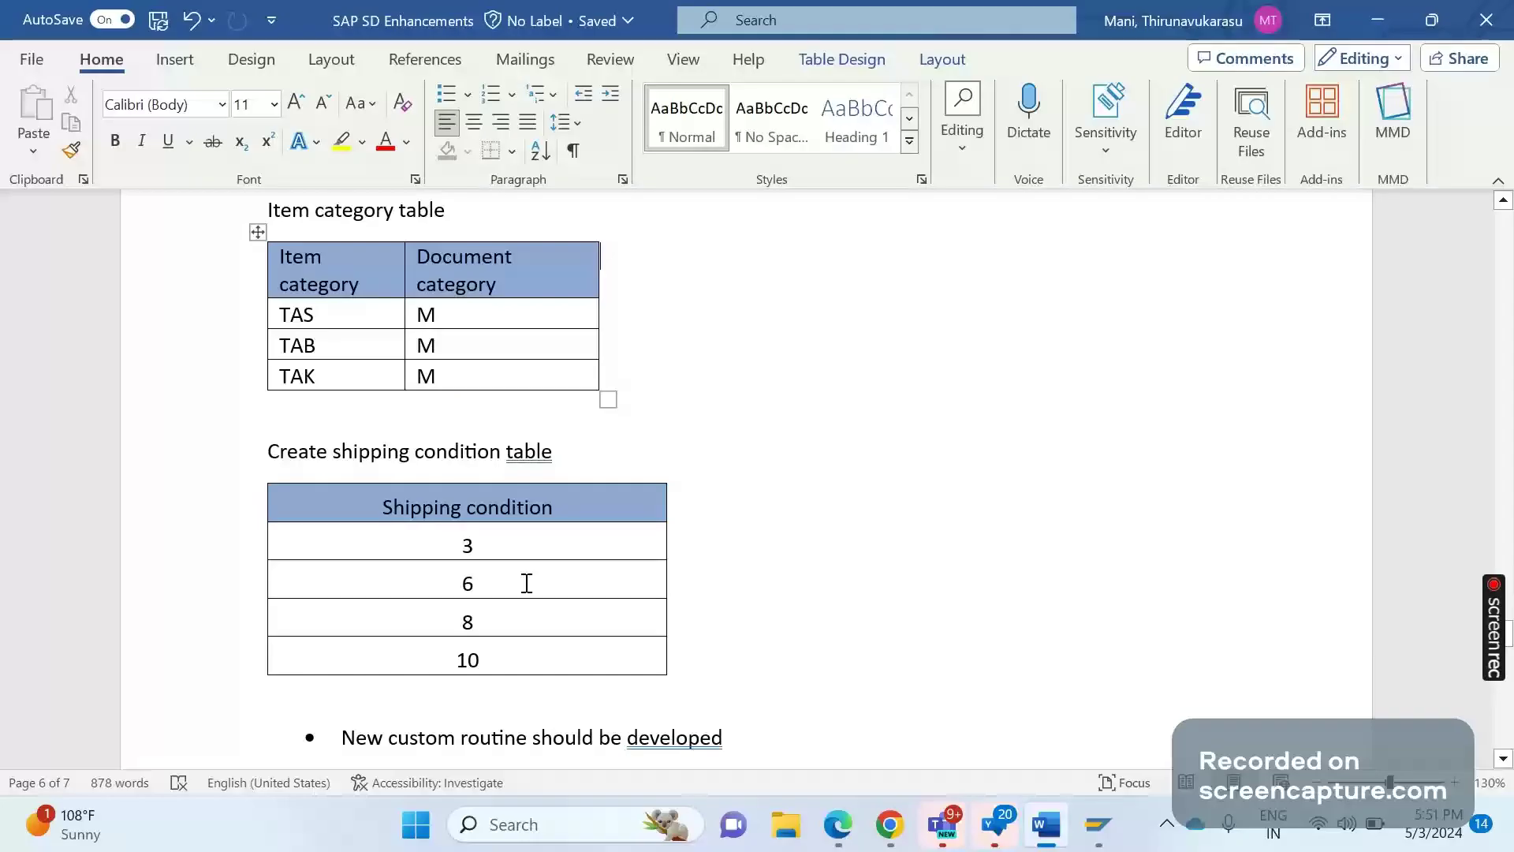
click(757, 602)
key(alt+Tab)
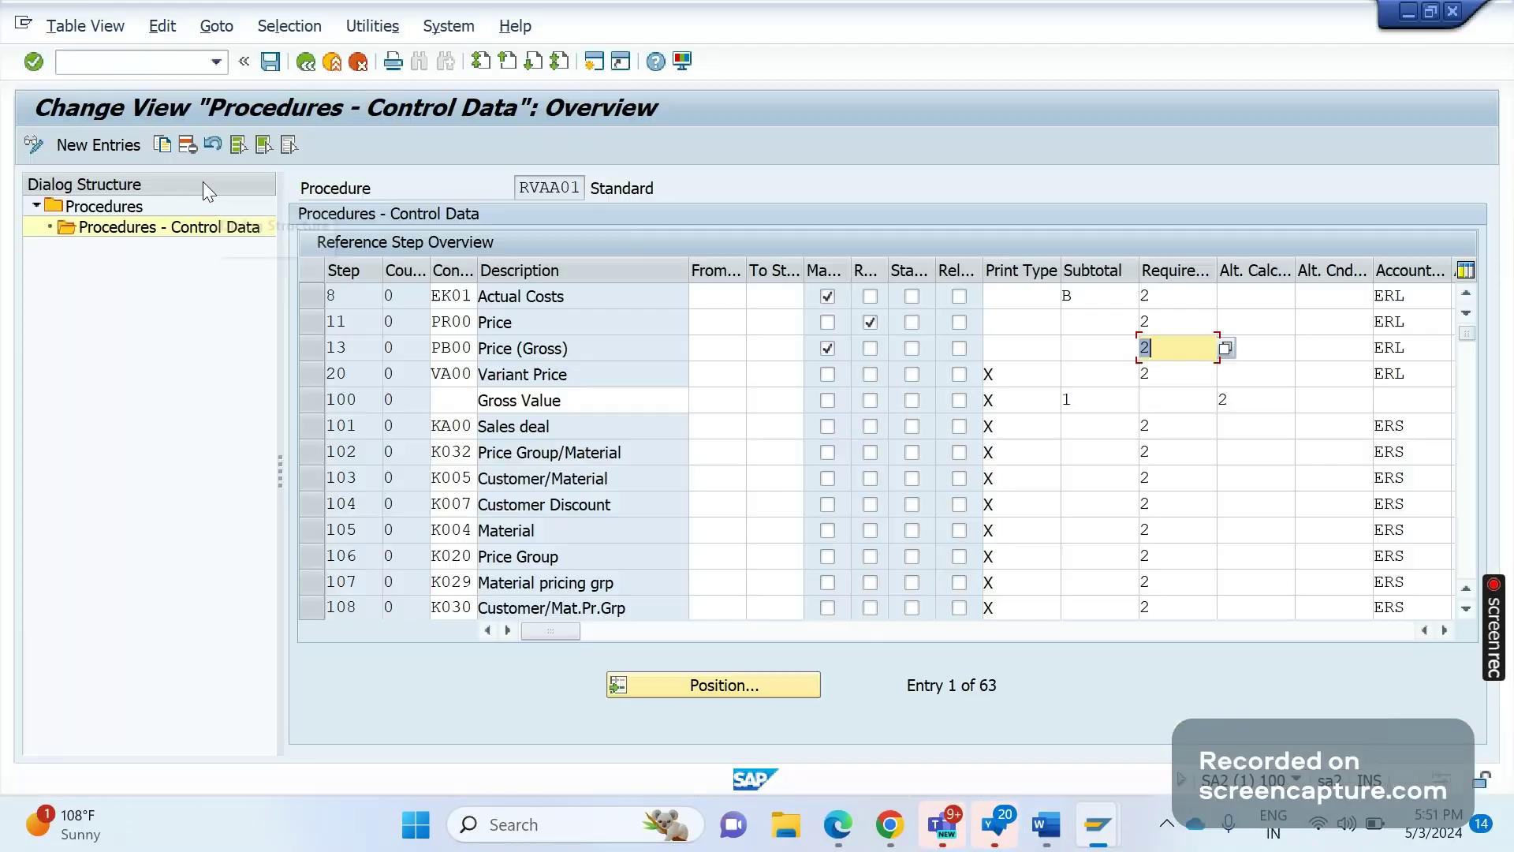
Step: Start transaction VOFM and display the pricing requirement routines
click(142, 67)
text(/NVOFM)
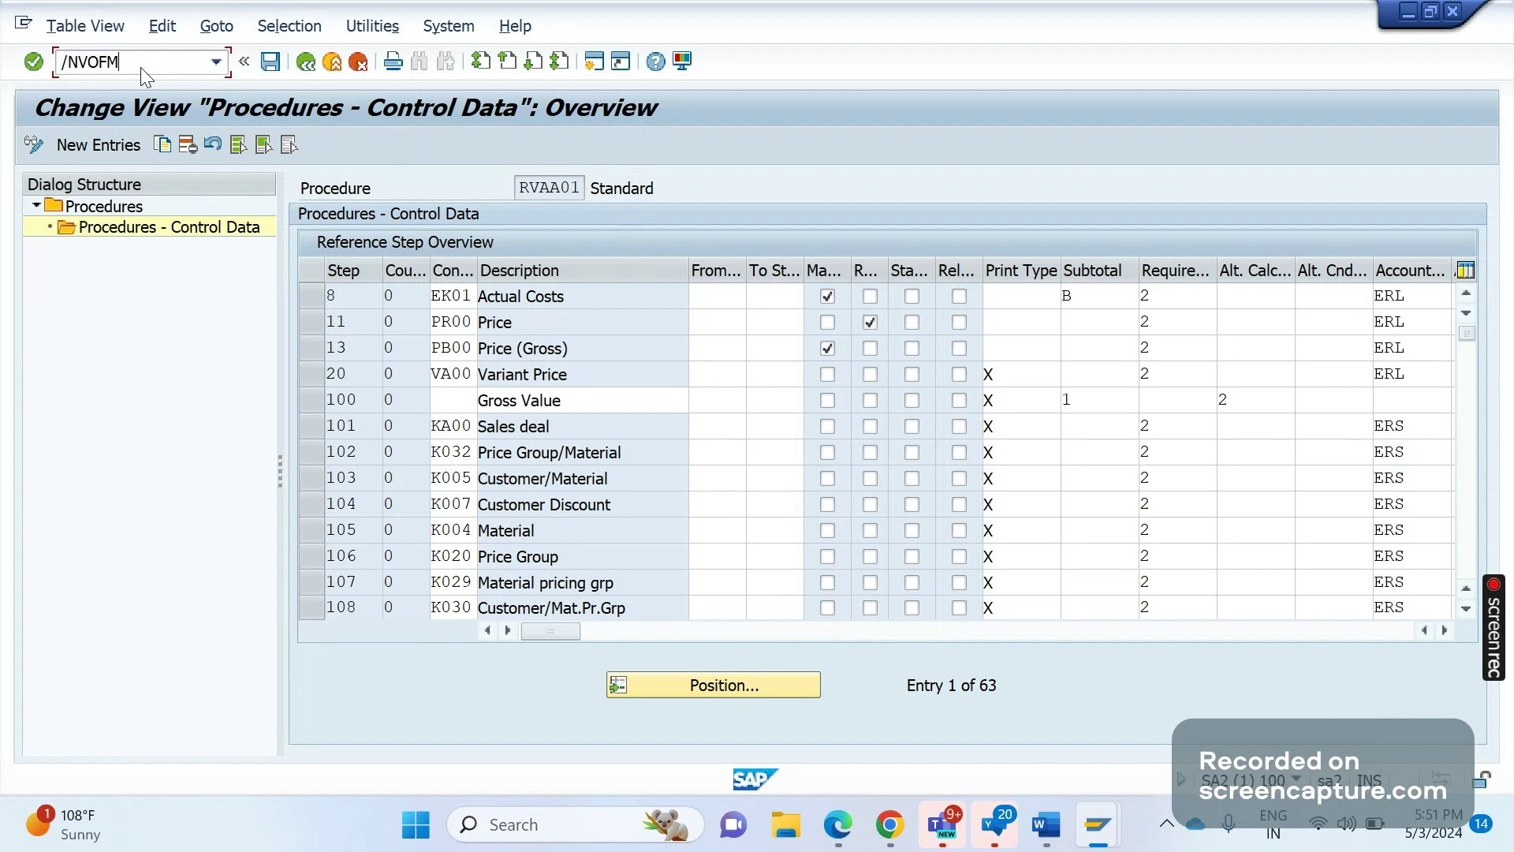
key(Return)
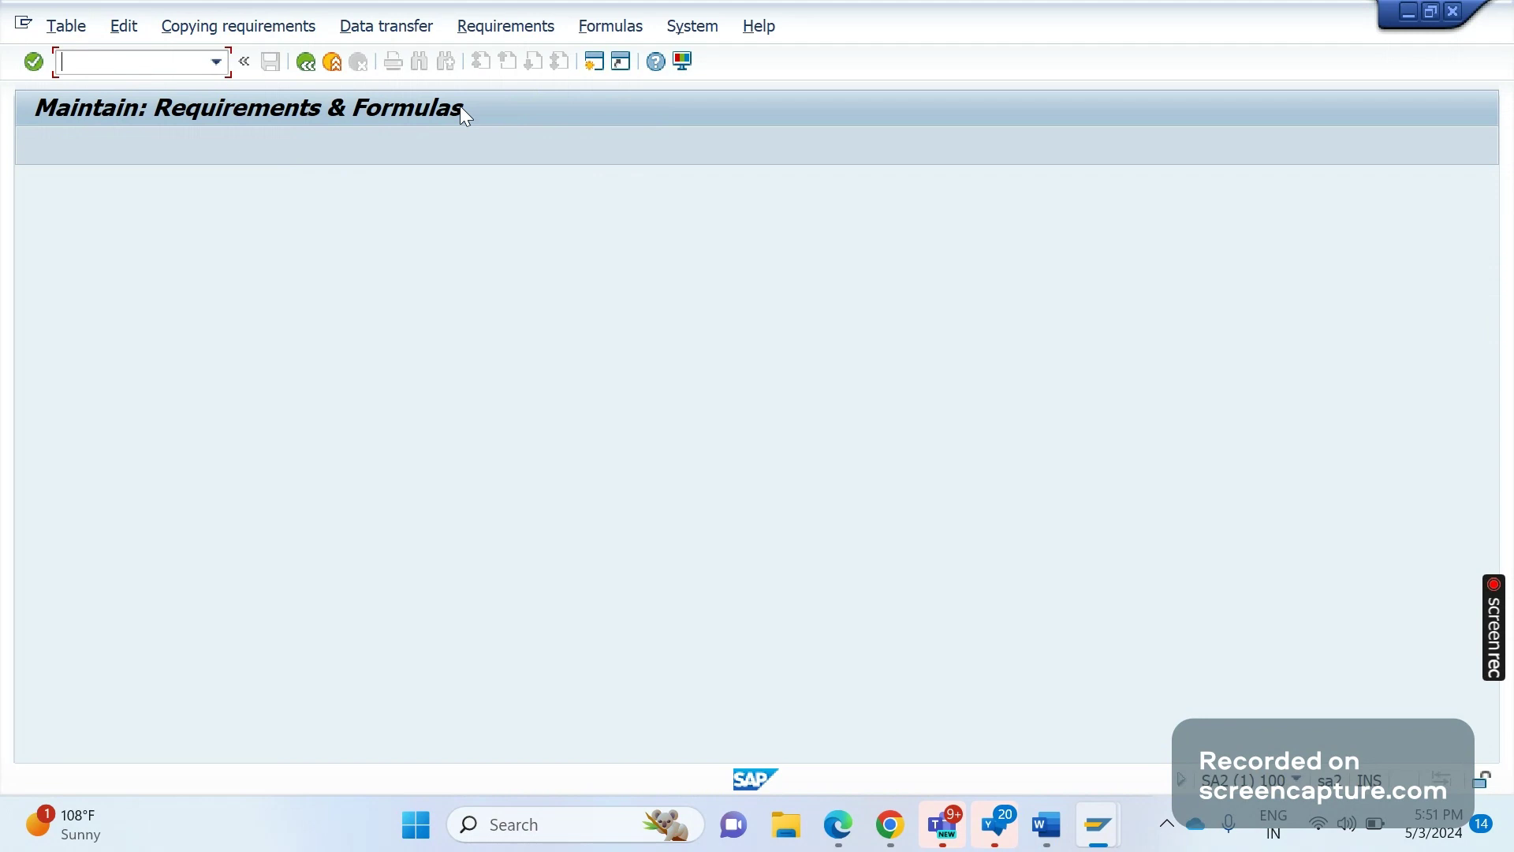
click(520, 30)
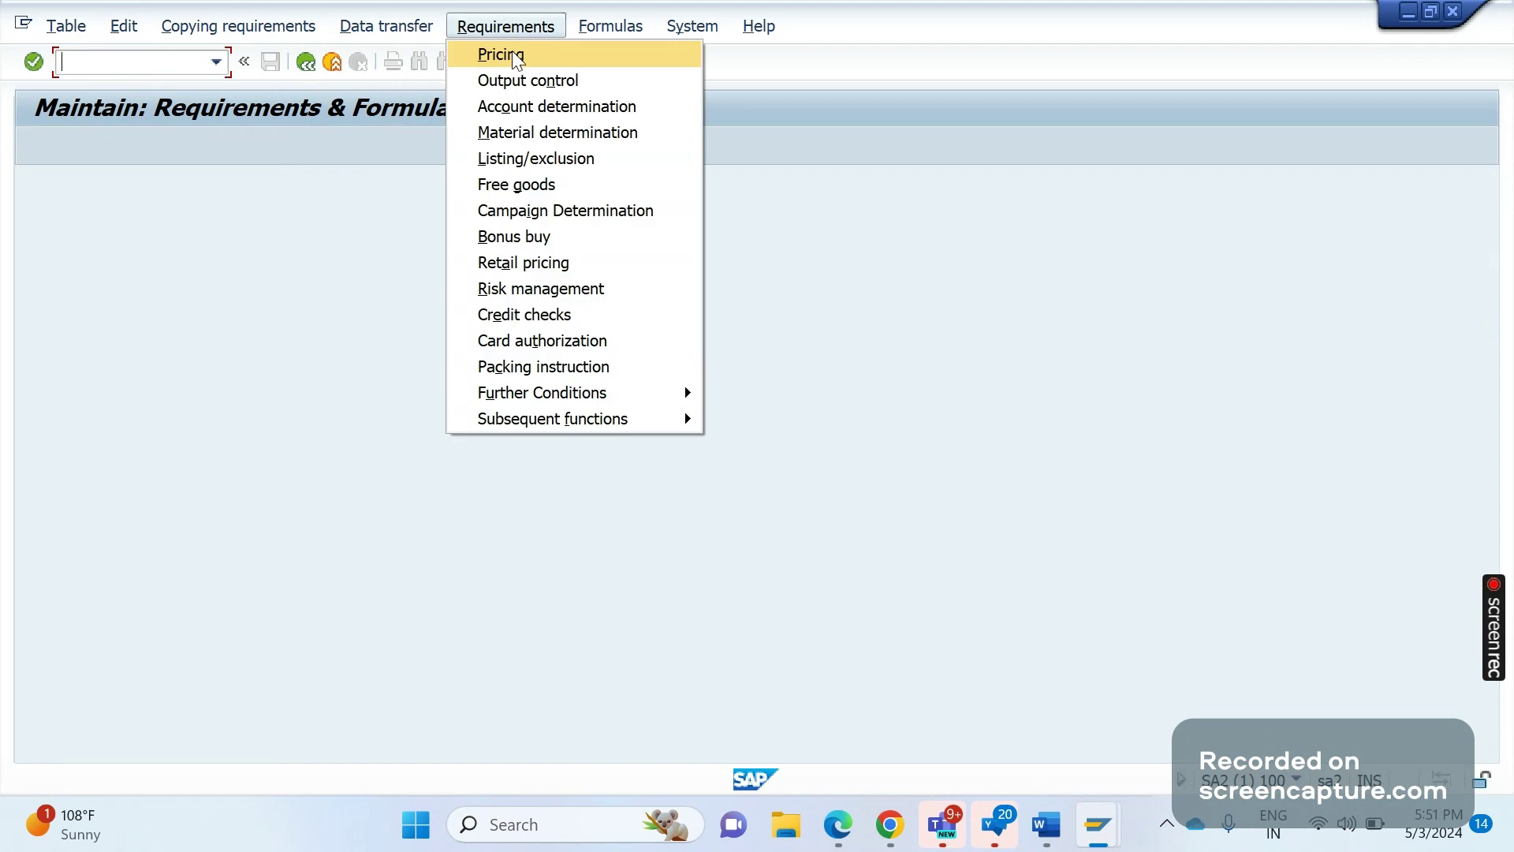
click(512, 54)
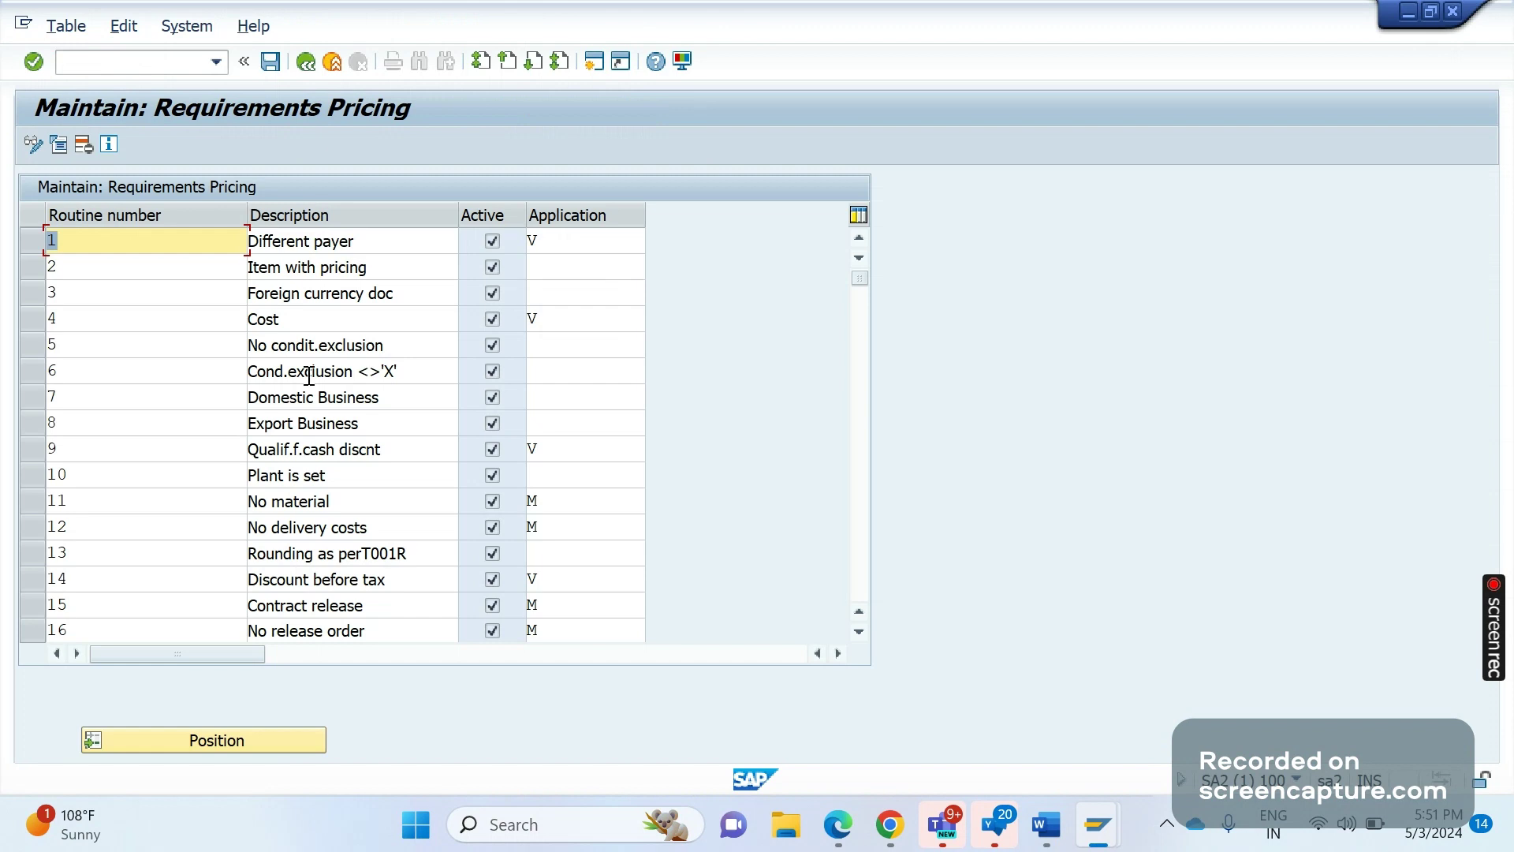
key(alt+Tab)
key(alt+Tab)
Step: Start transaction SE38 to reach the ABAP Editor's initial screen
click(105, 61)
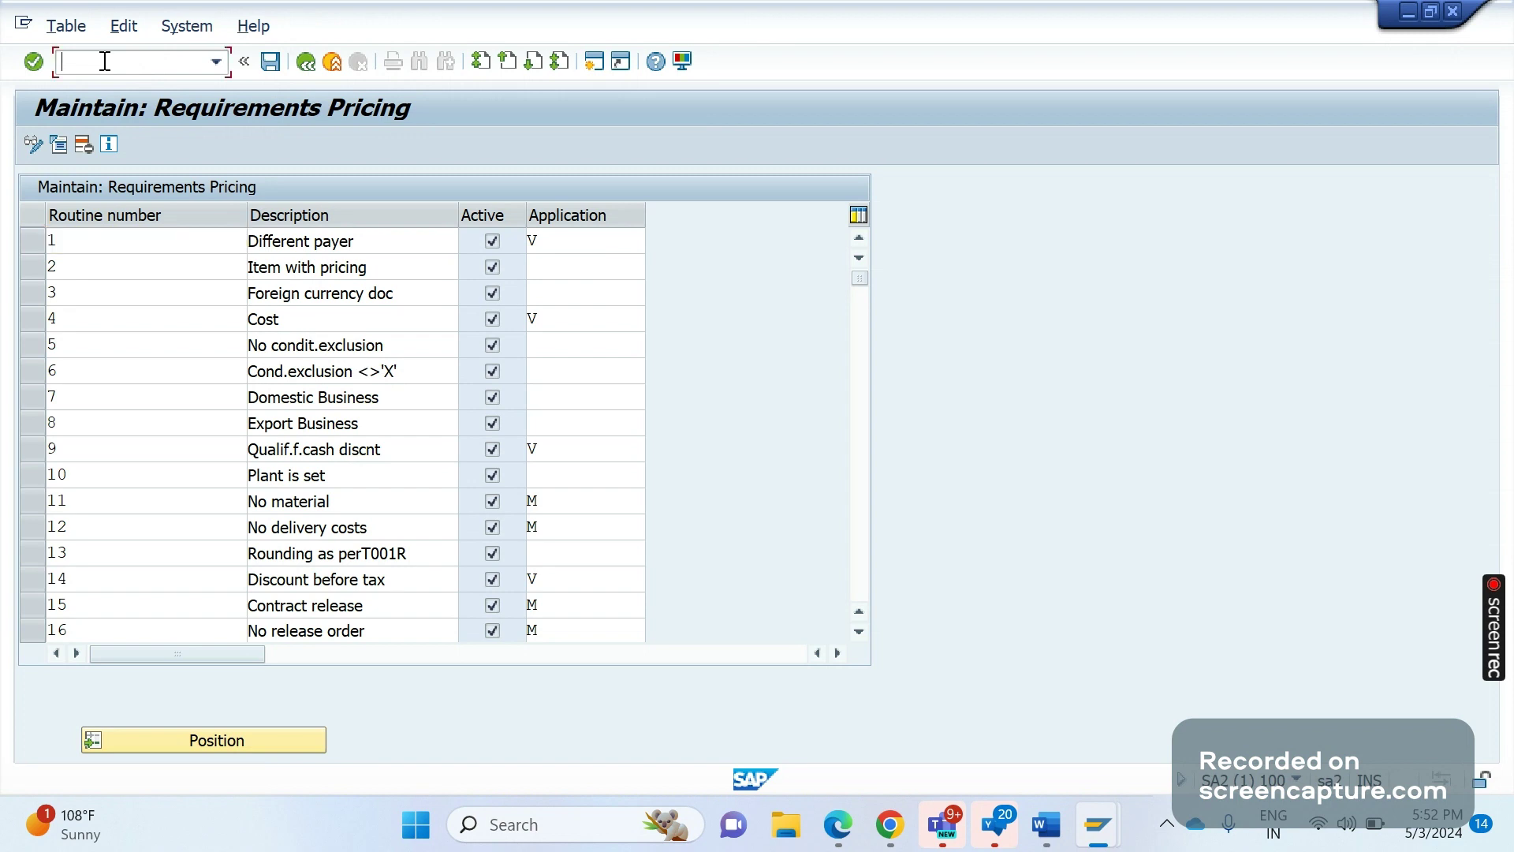
text(/N)
text(SE2)
text(8)
key(Return)
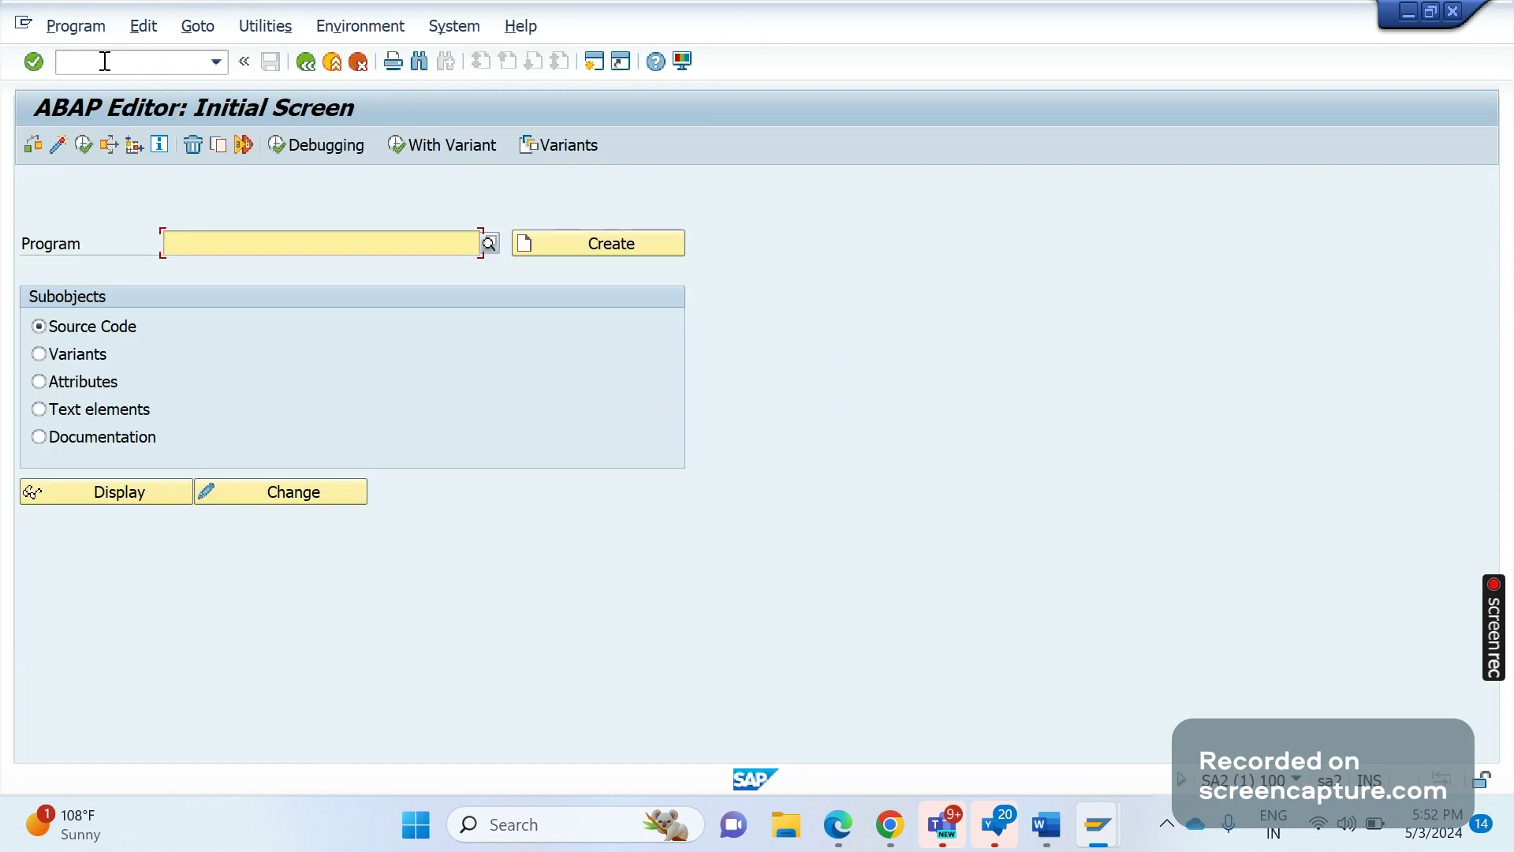
Step: Execute program RV80HGEN to activate the routines, and return from the log to the ABAP Editor's initial screen
text(RV80)
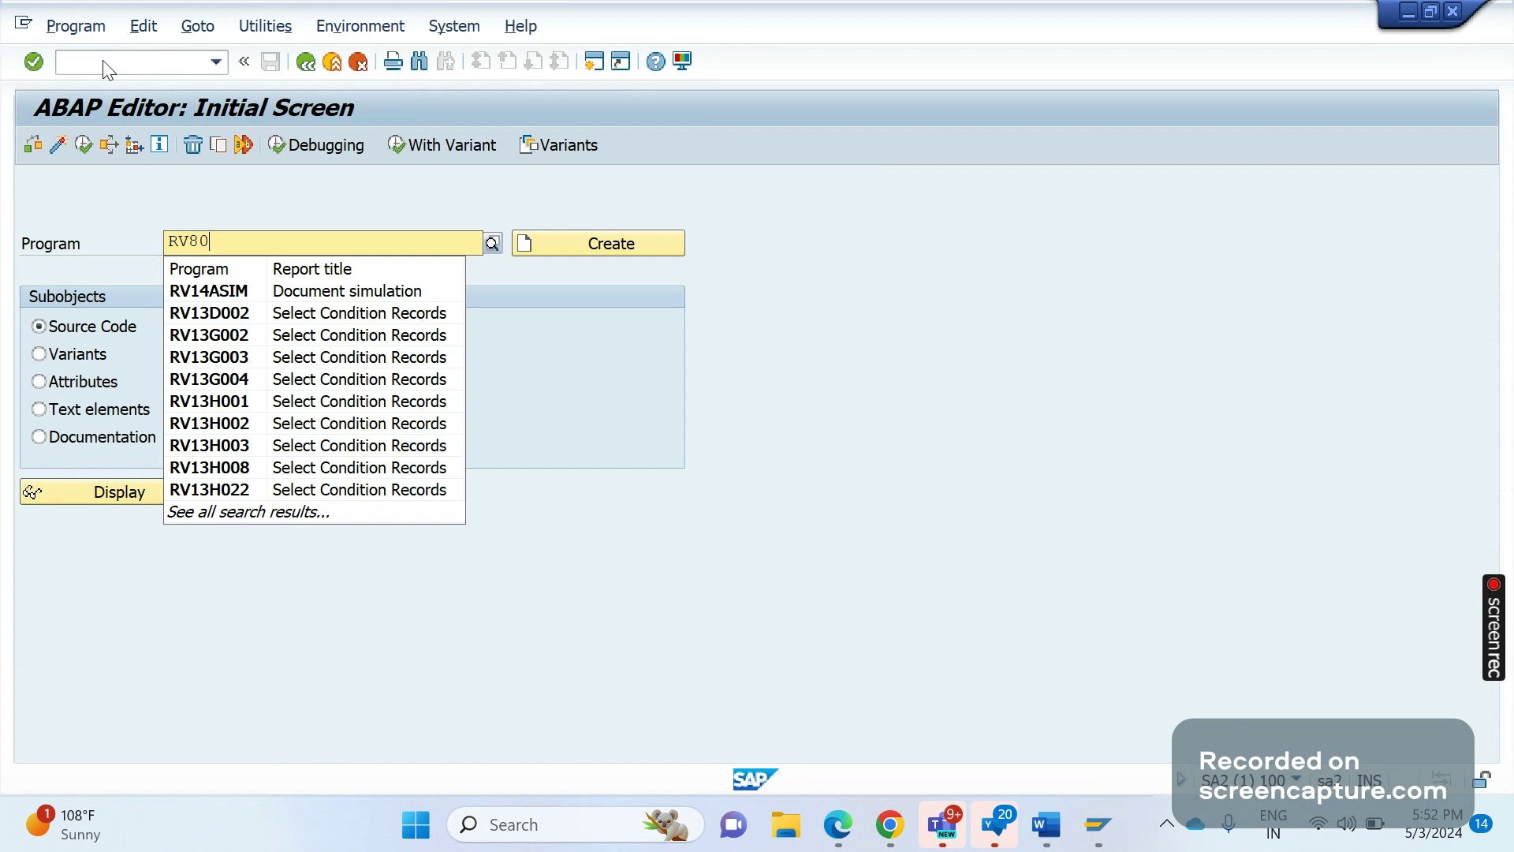
text(HGEN)
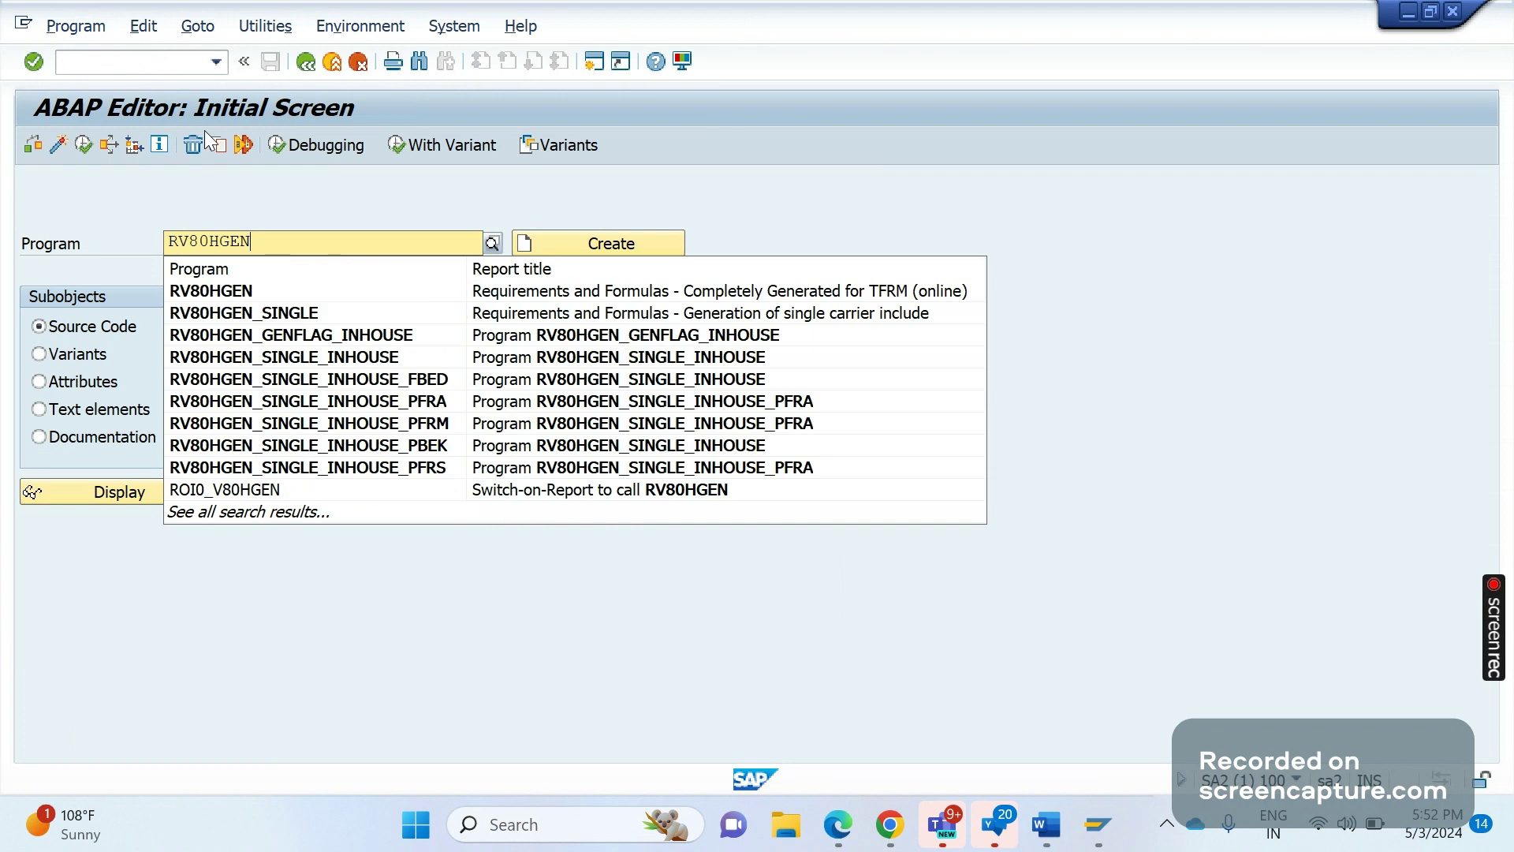
click(238, 291)
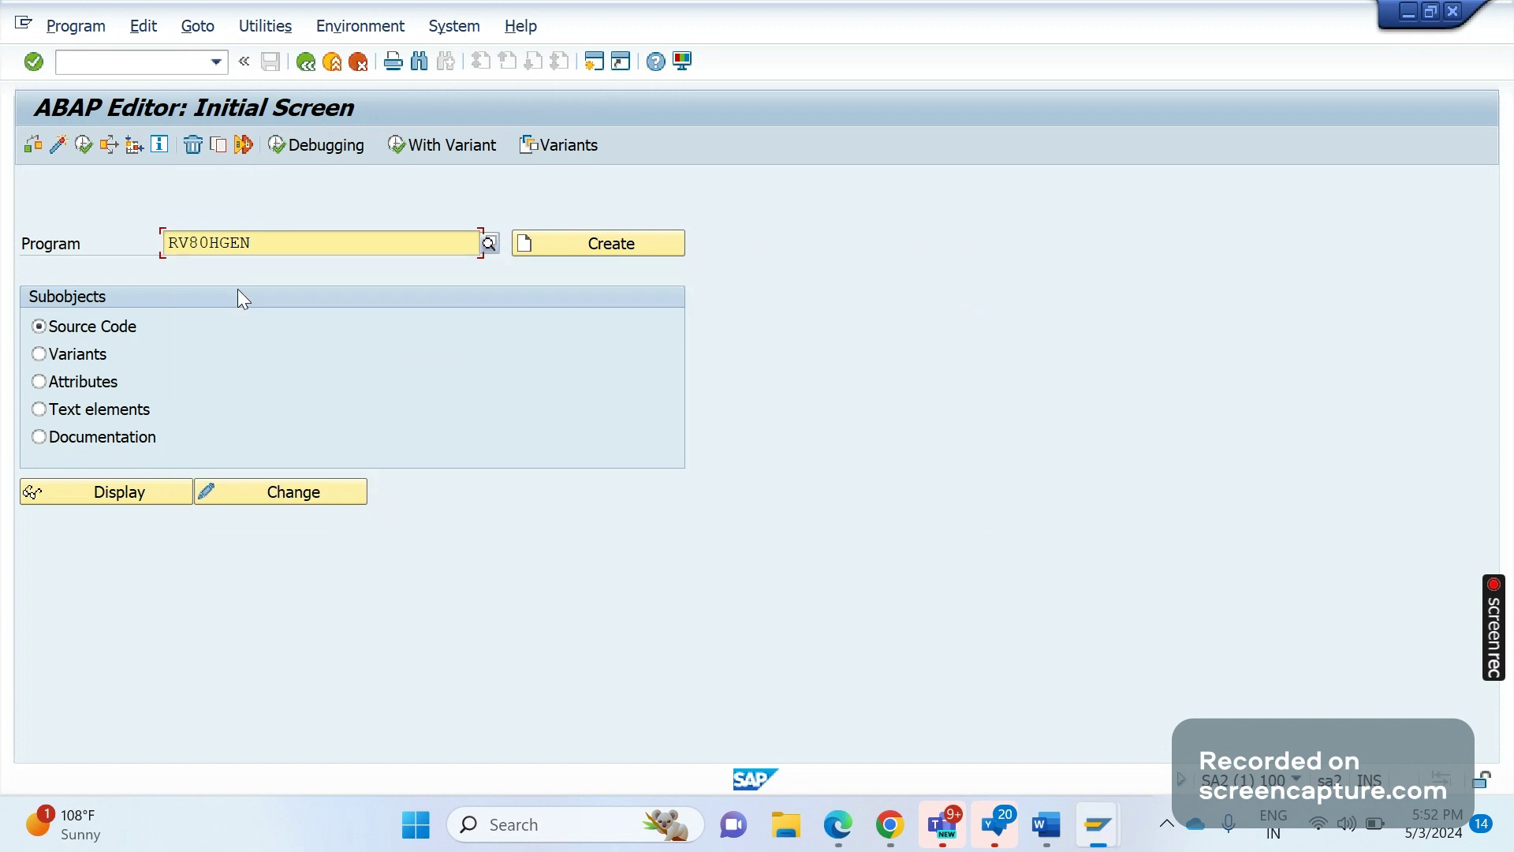
click(93, 155)
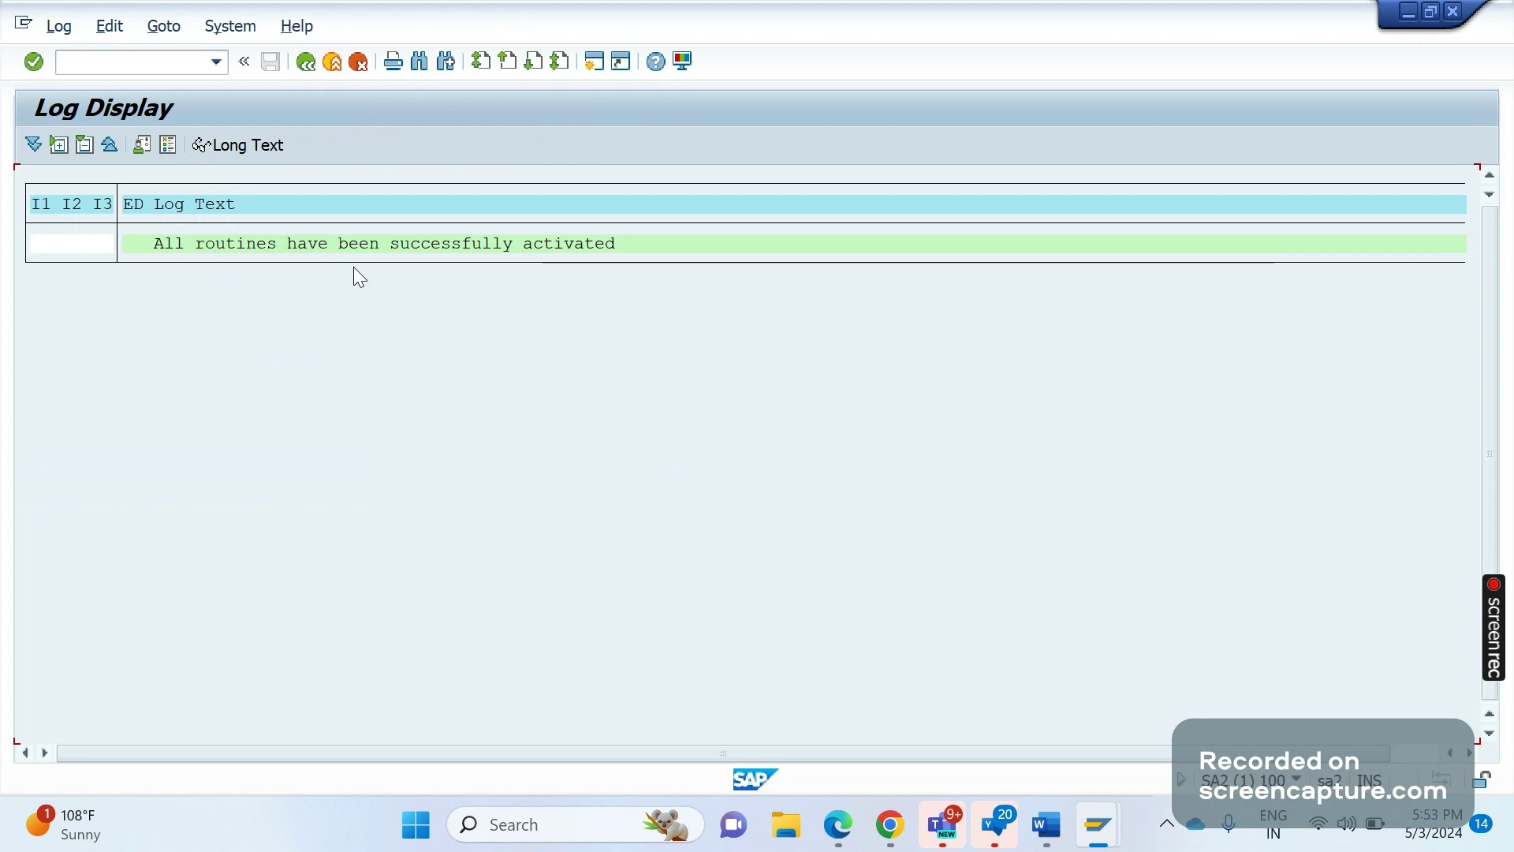
key(F3)
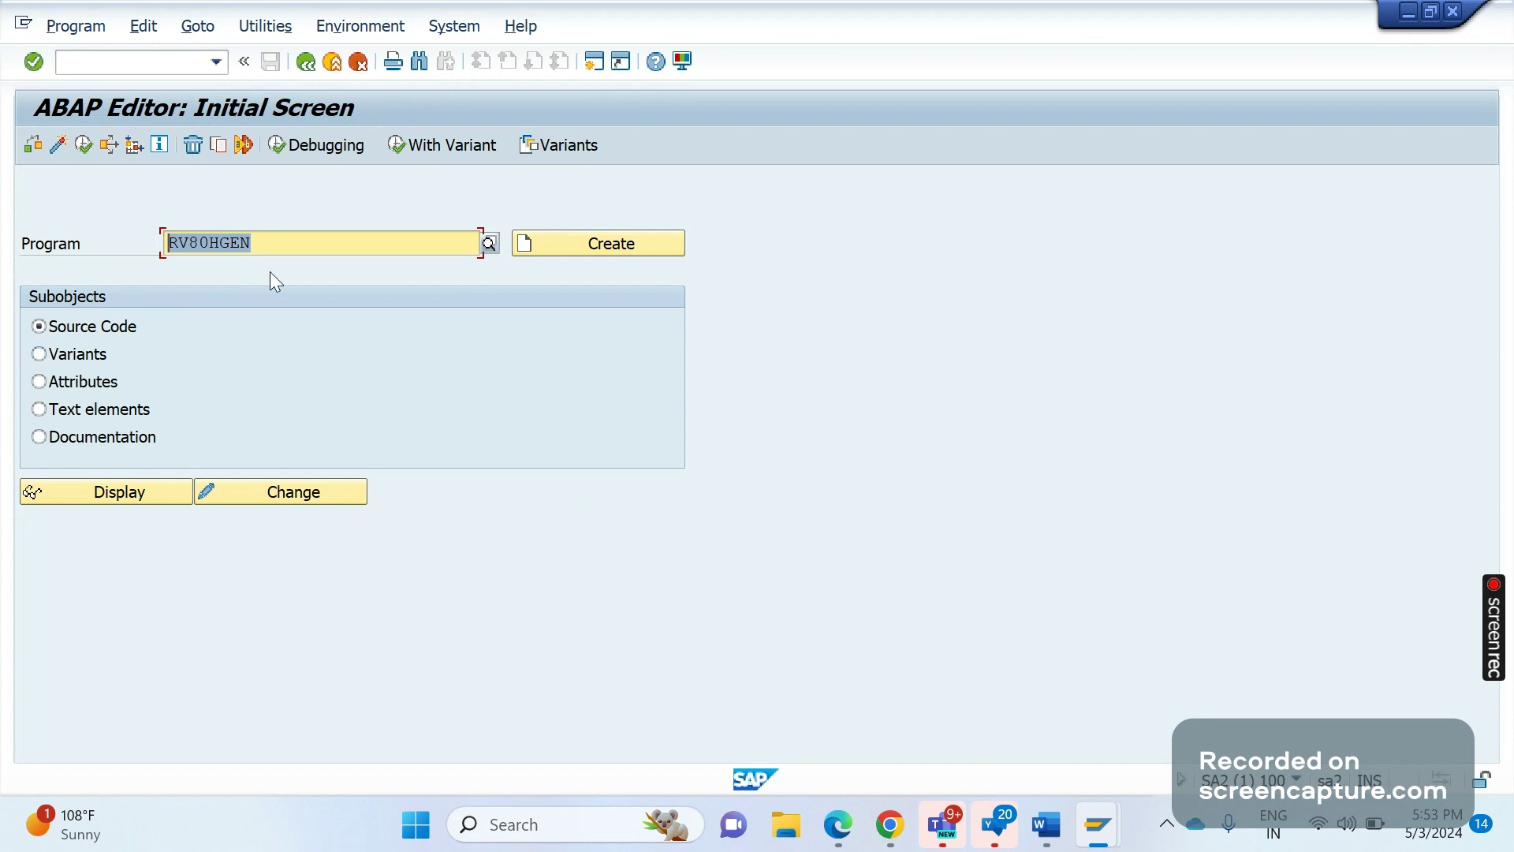
drag(251, 243, 165, 249)
Step: Switch to the SAP SD Enhancements document in Word and read through the custom routine's ABAP code
key(alt+Tab)
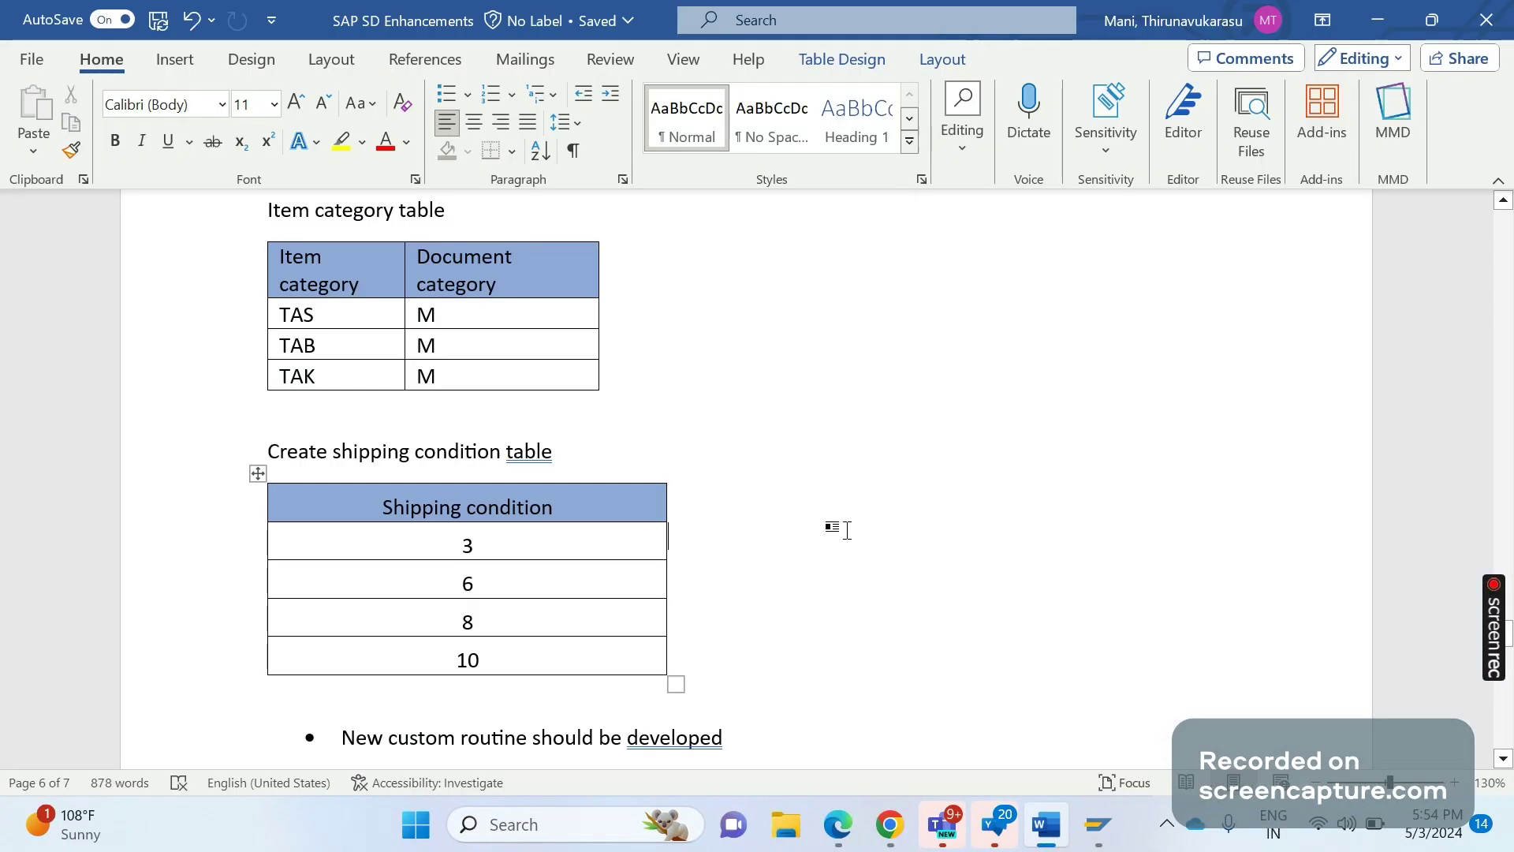
key(ctrl+End)
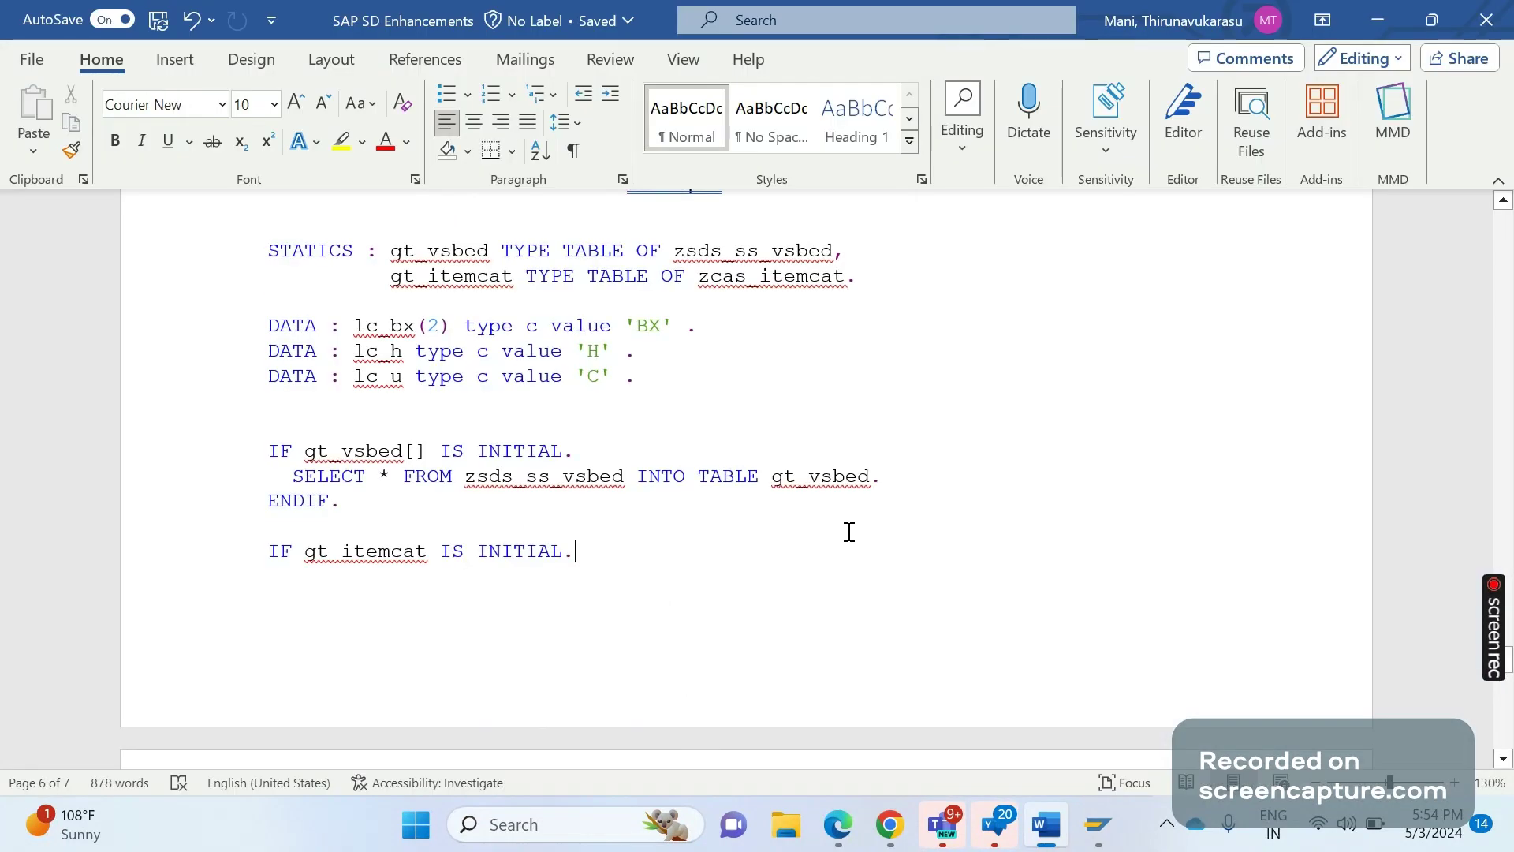
key(Page_Down)
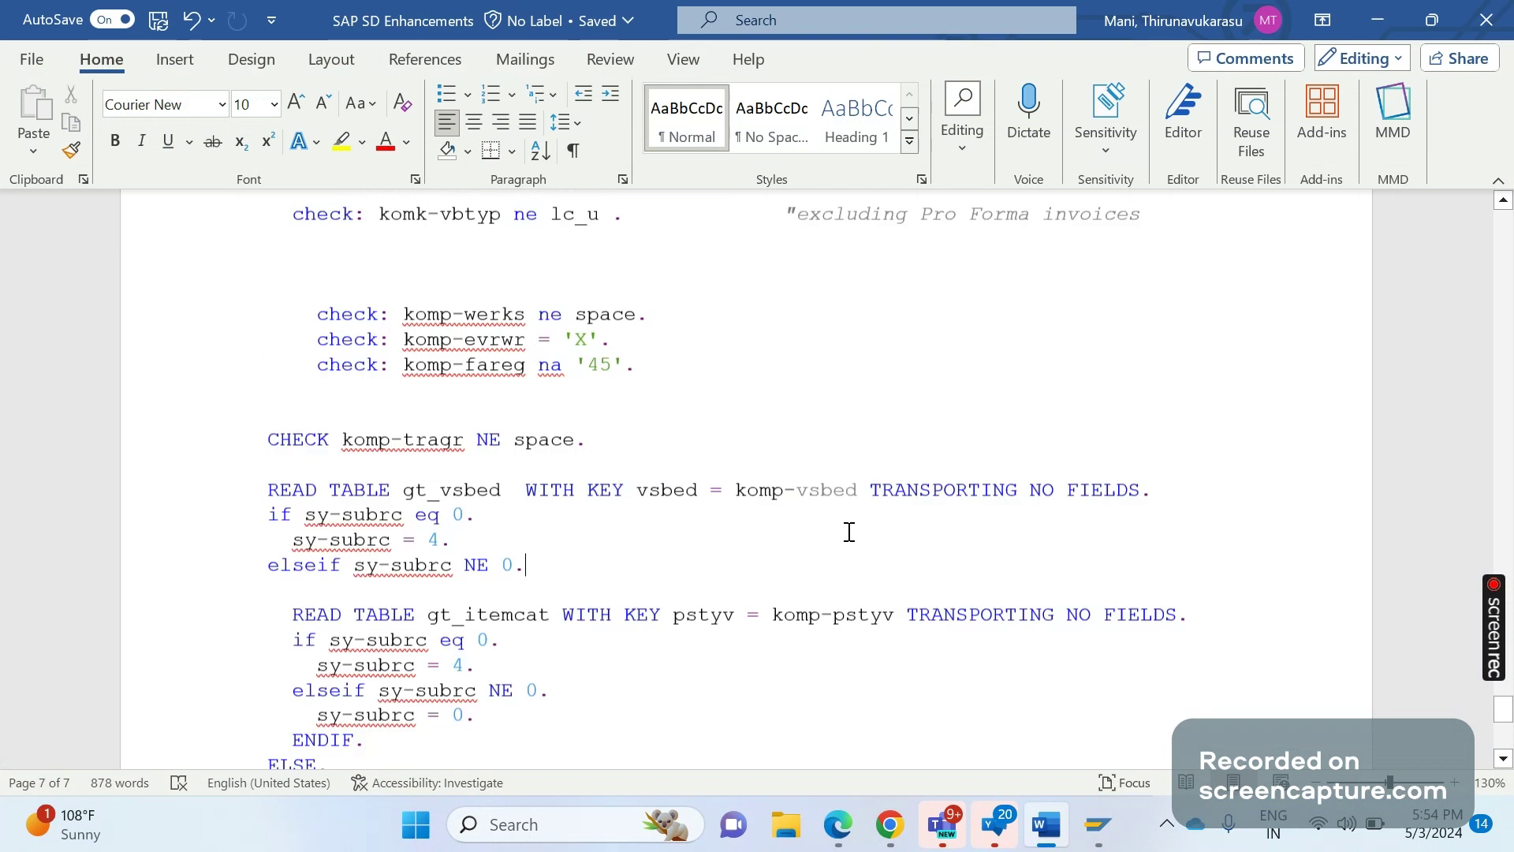
scroll(849, 532, down, 1)
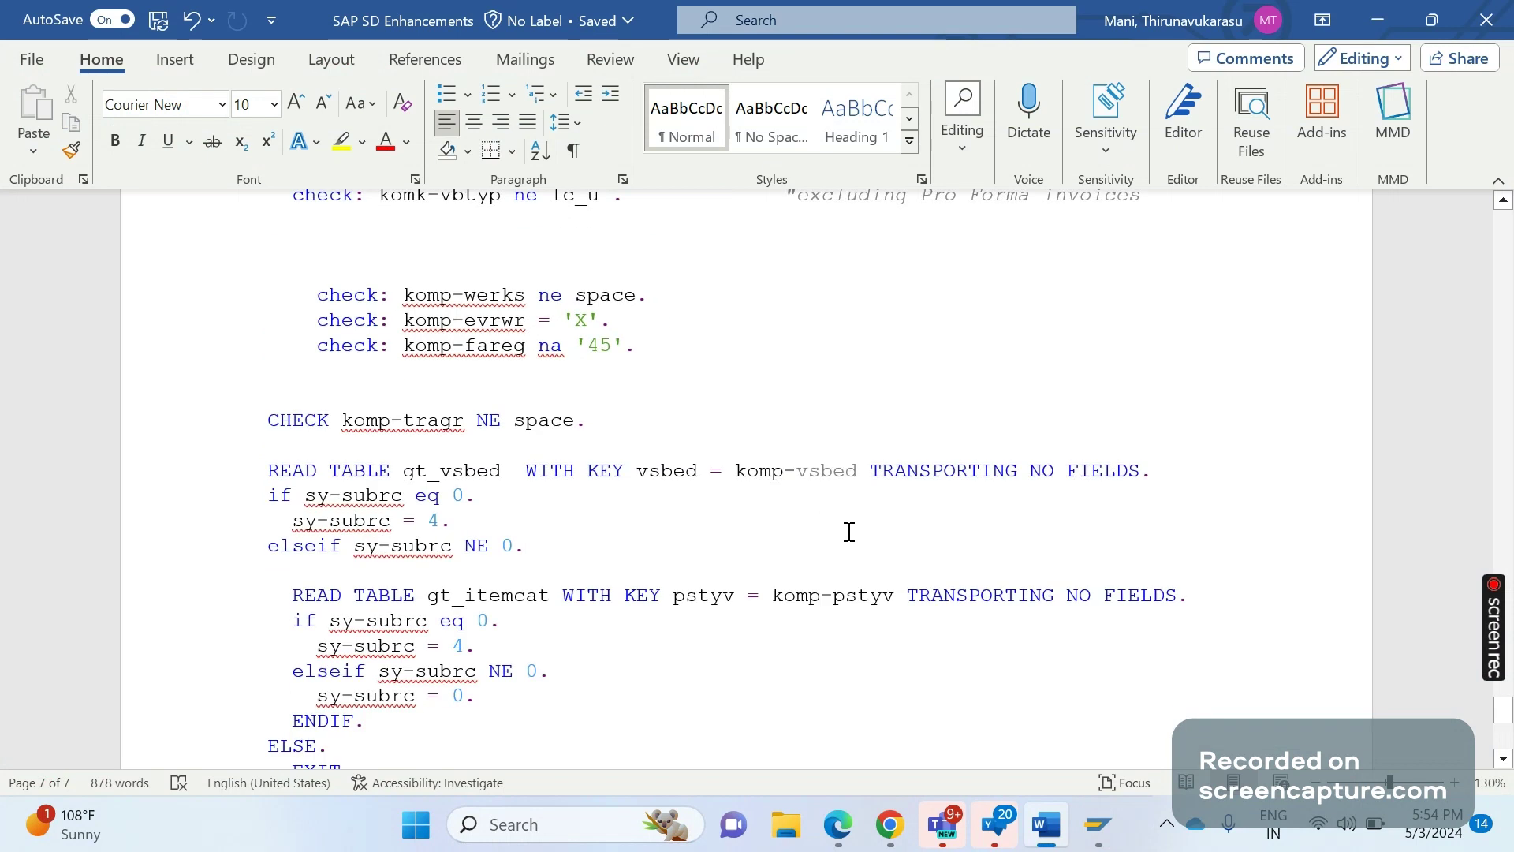
key(Page_Up)
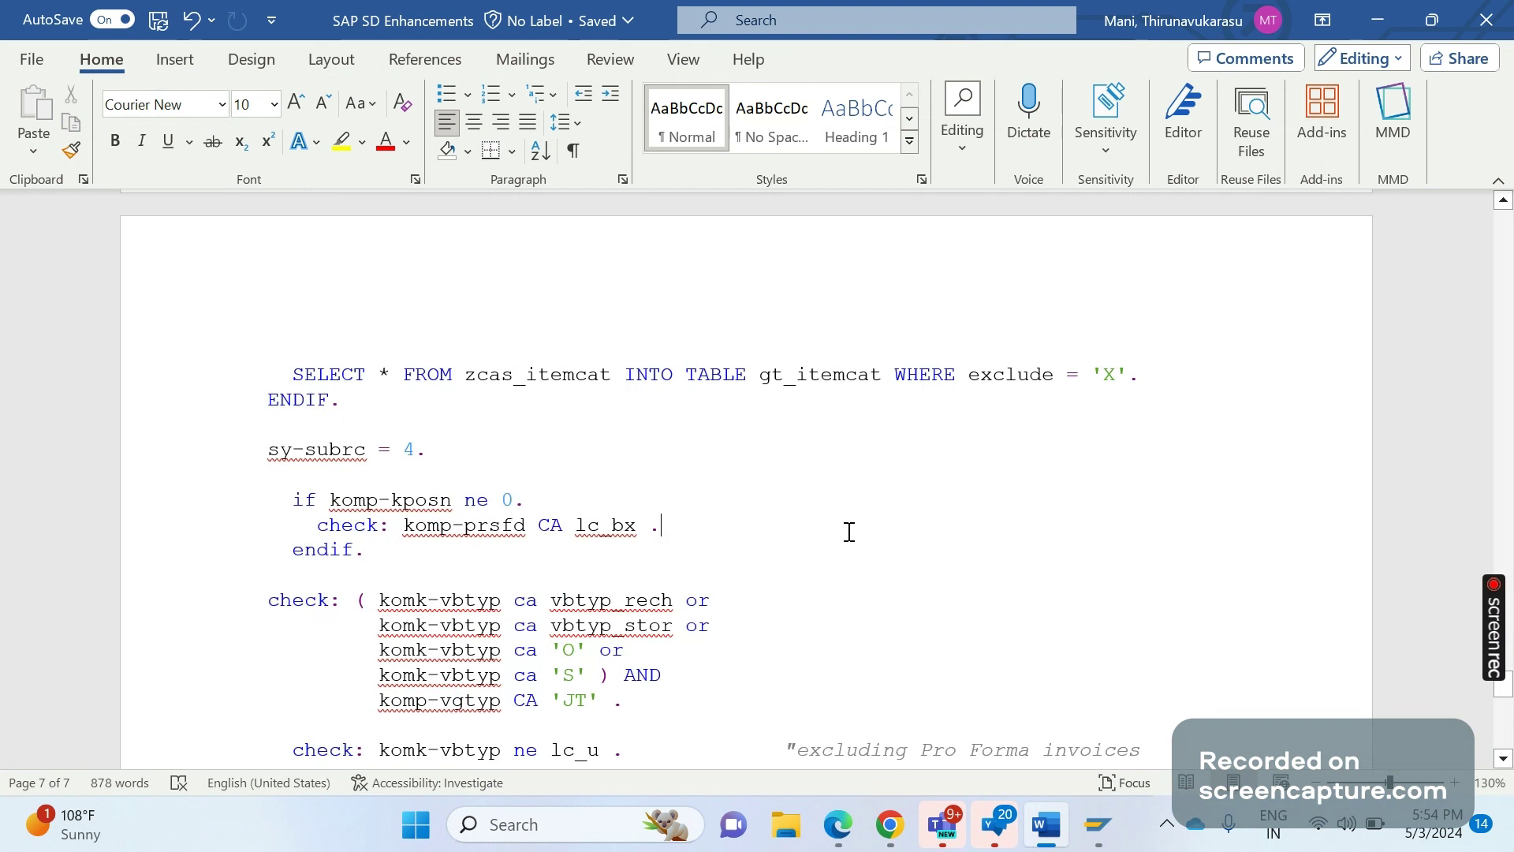
key(Page_Up)
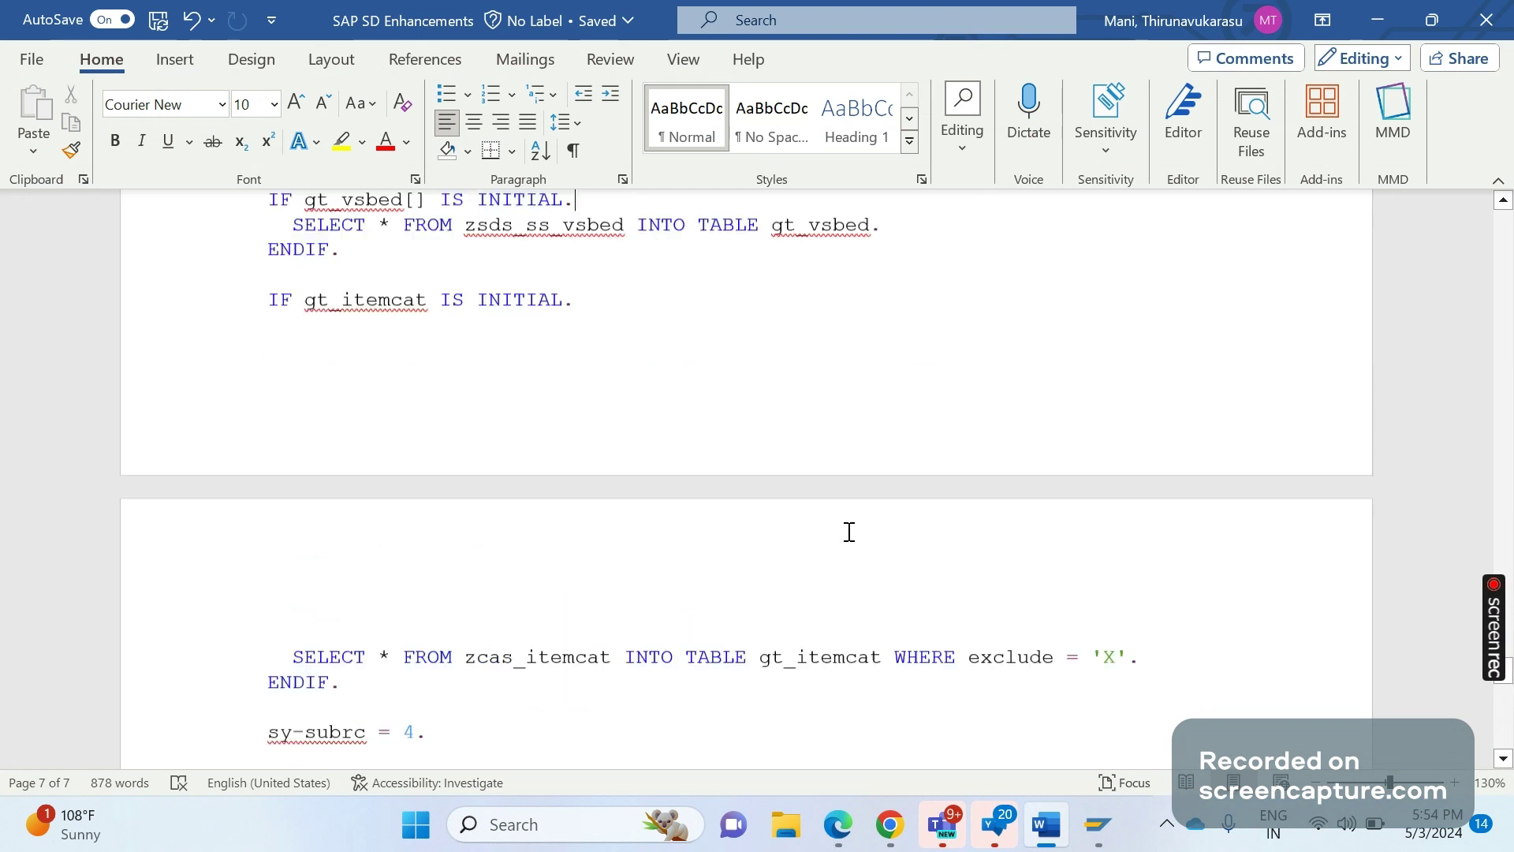
scroll(636, 318, up, 1)
Step: Examine the code that reads zsds_ss_vsbed and zcas_itemcat, and go on to the end of the routine
drag(626, 277, 575, 272)
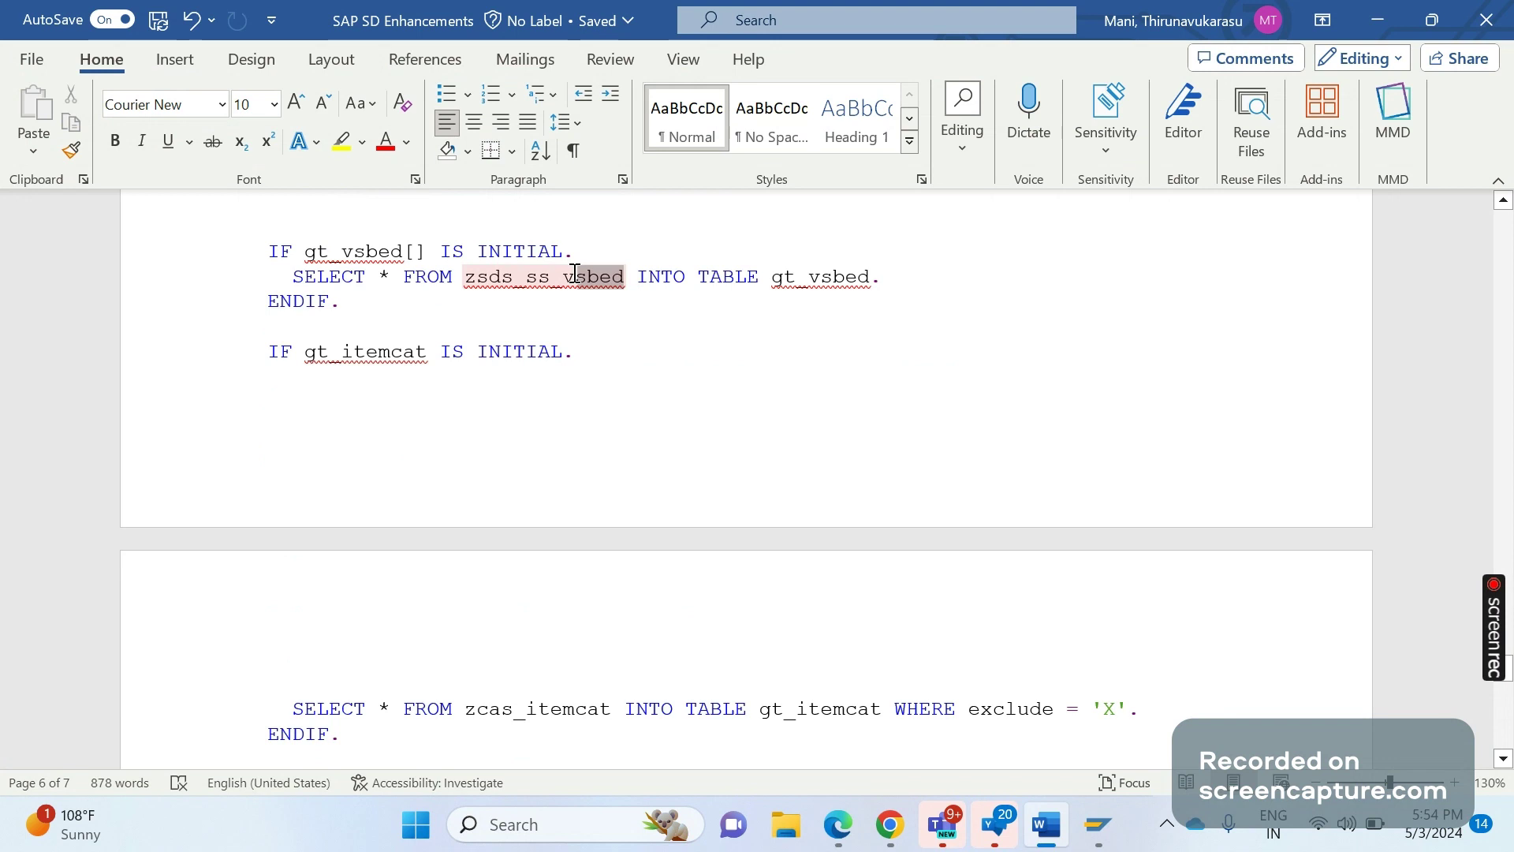
click(635, 426)
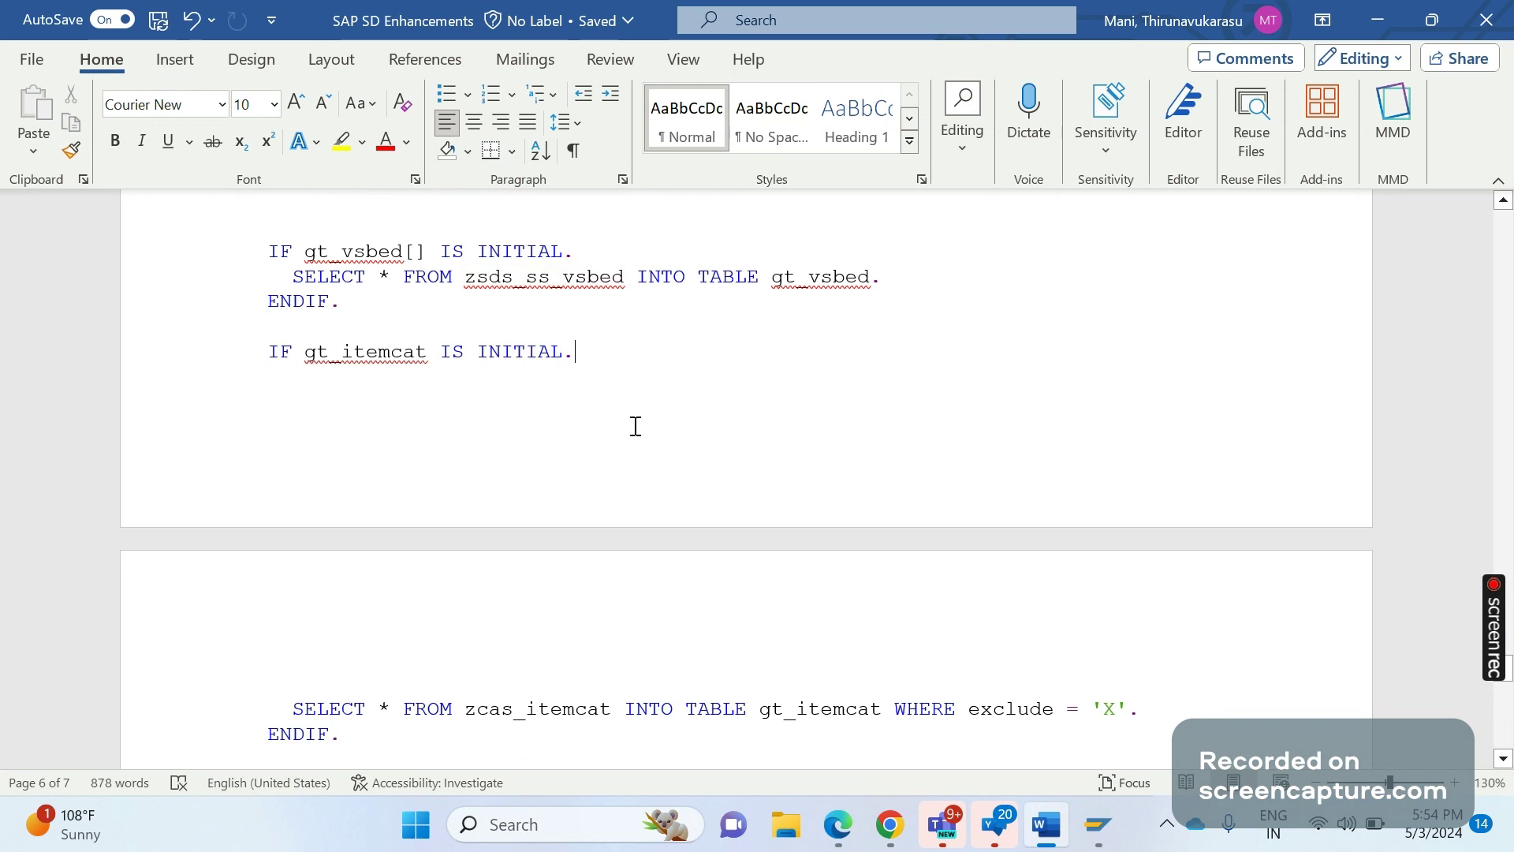
triple_click(344, 317)
right_click(394, 392)
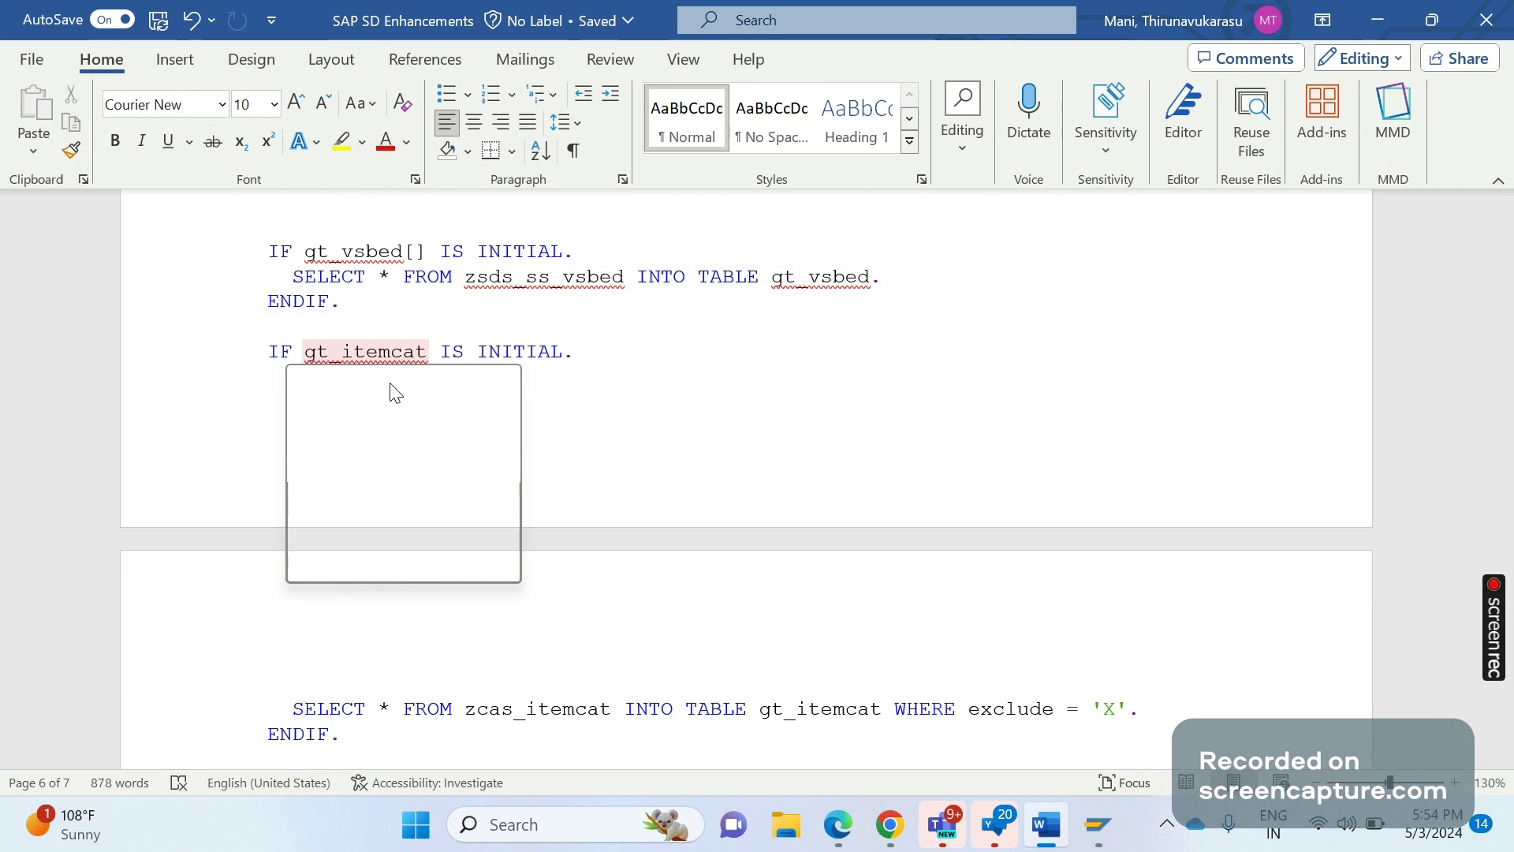
click(462, 597)
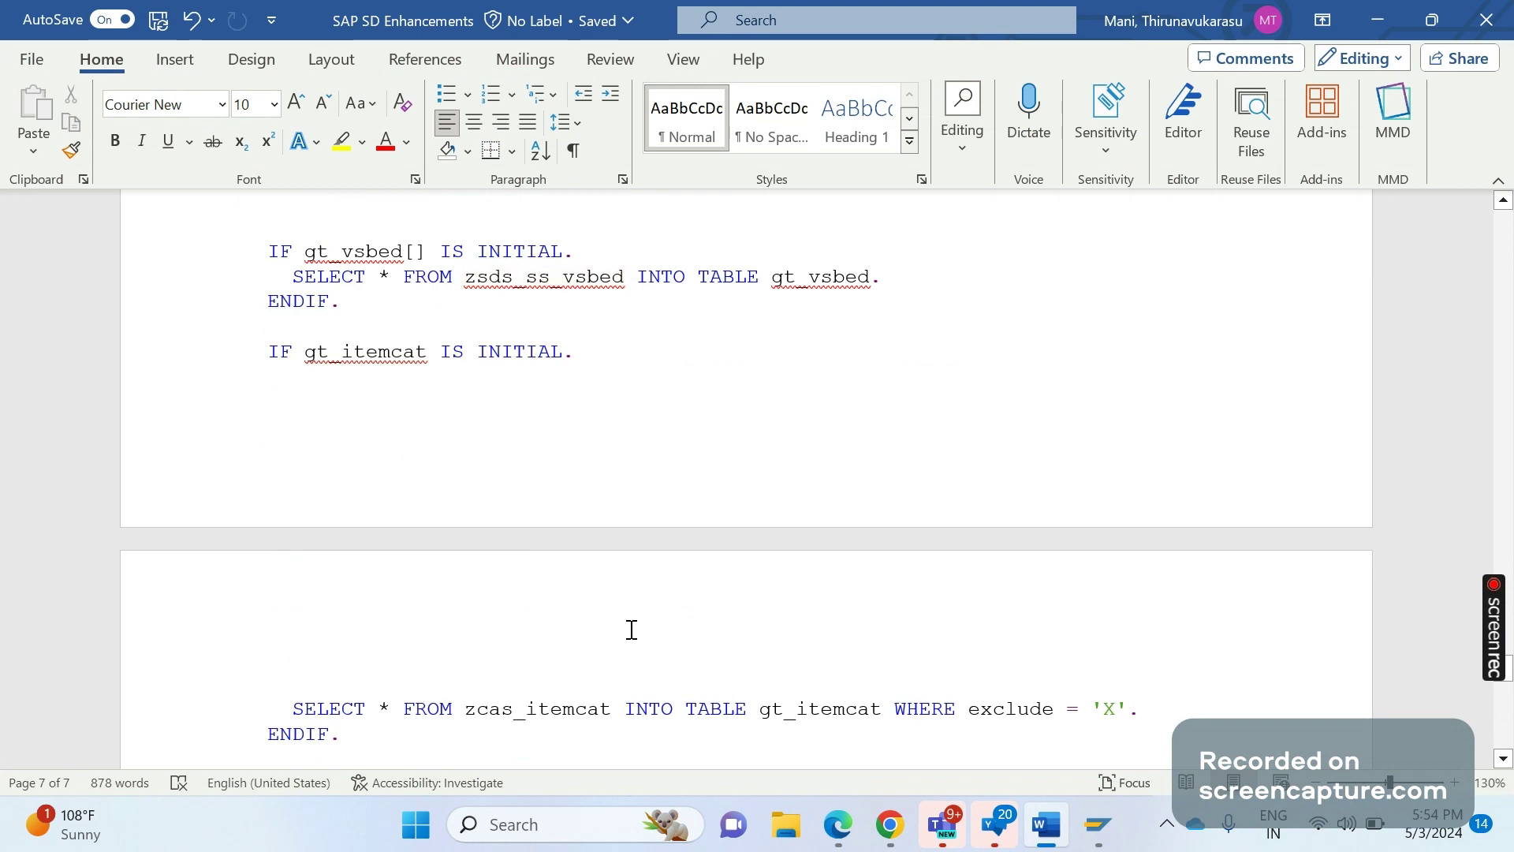
scroll(632, 629, down, 8)
key(ctrl+End)
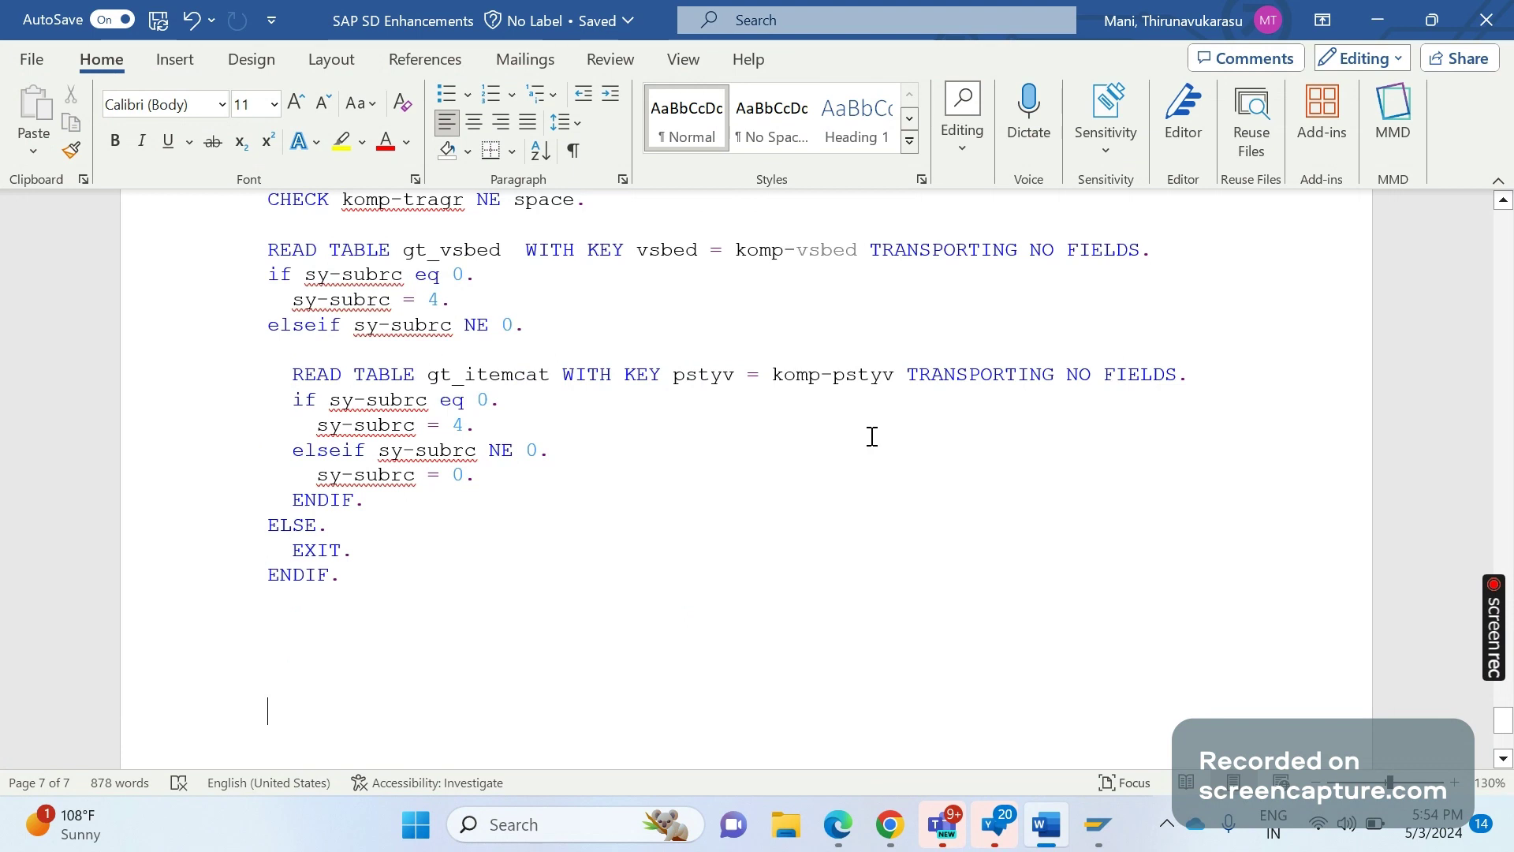
Step: Switch to the SAP session showing the ABAP Editor
mouse_move(1099, 824)
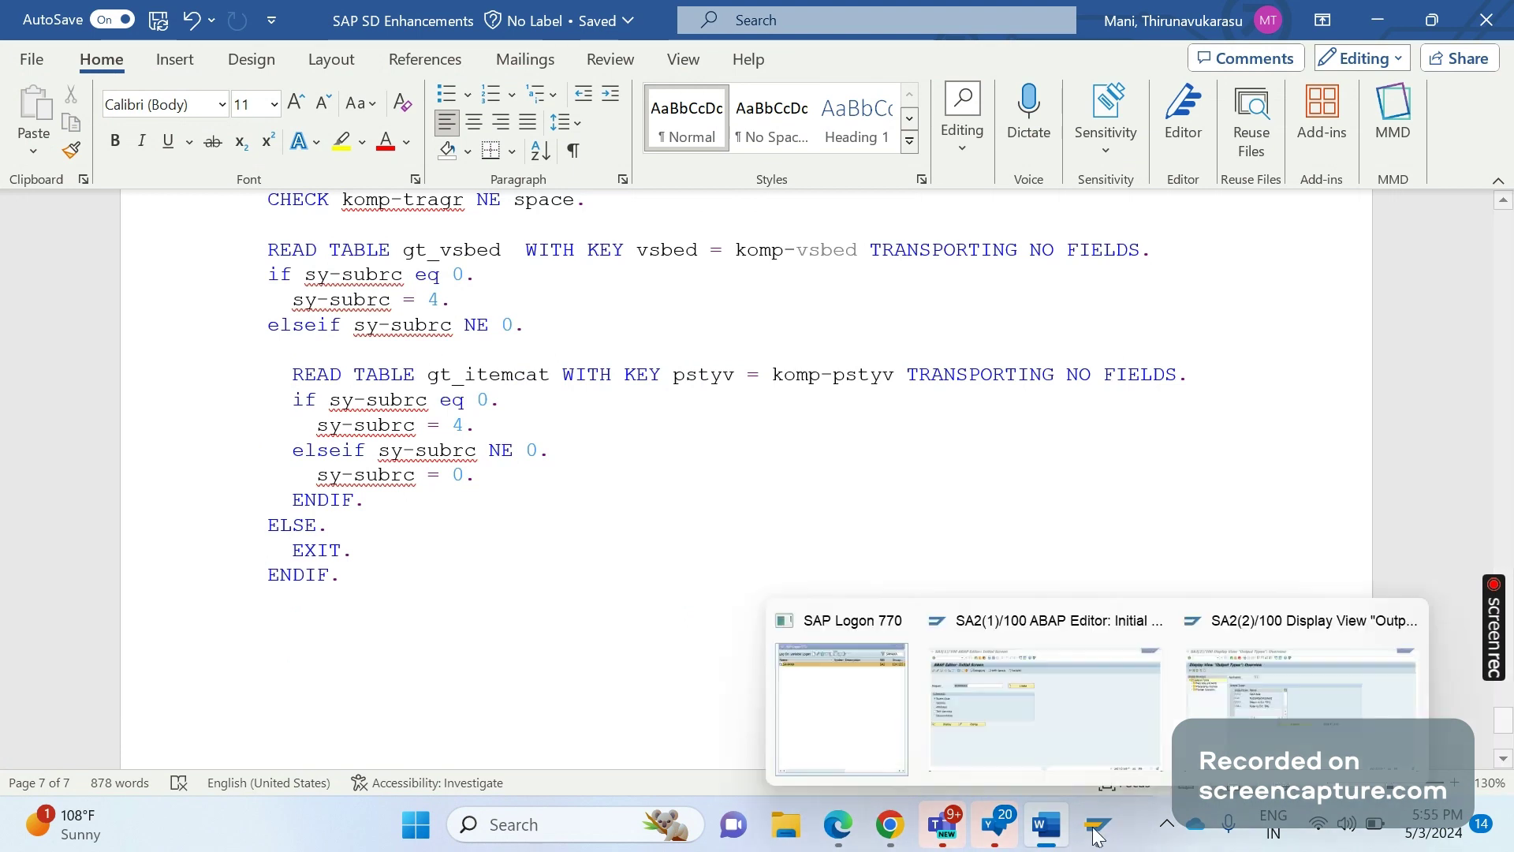
click(1073, 667)
click(146, 61)
text(/NSE)
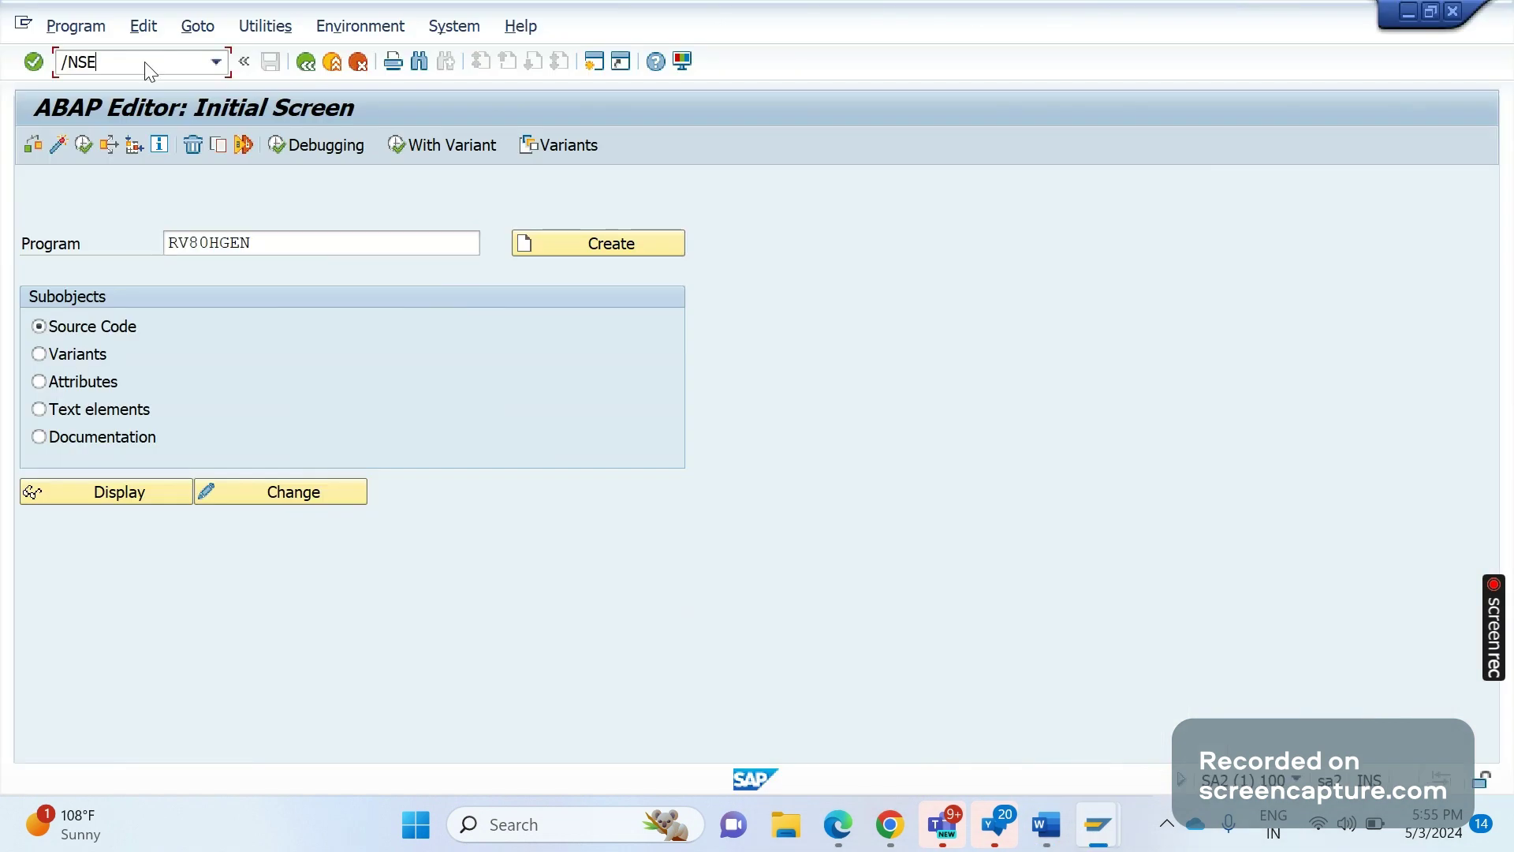
key(Return)
text(KO)
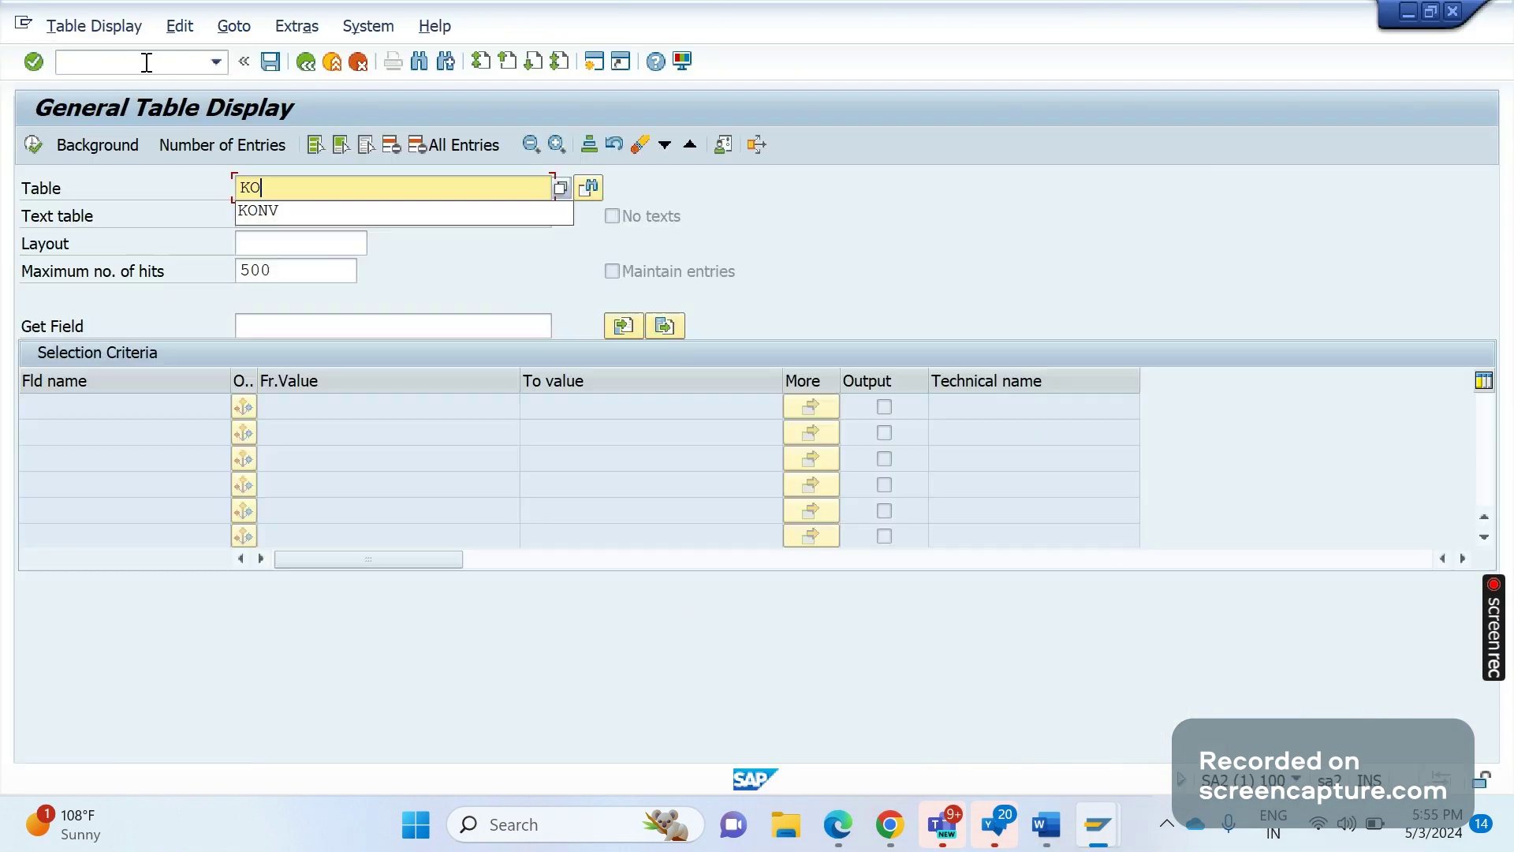
Step: Start transaction SE11 and display the components of structure KOMK
click(146, 62)
text(/NSE1)
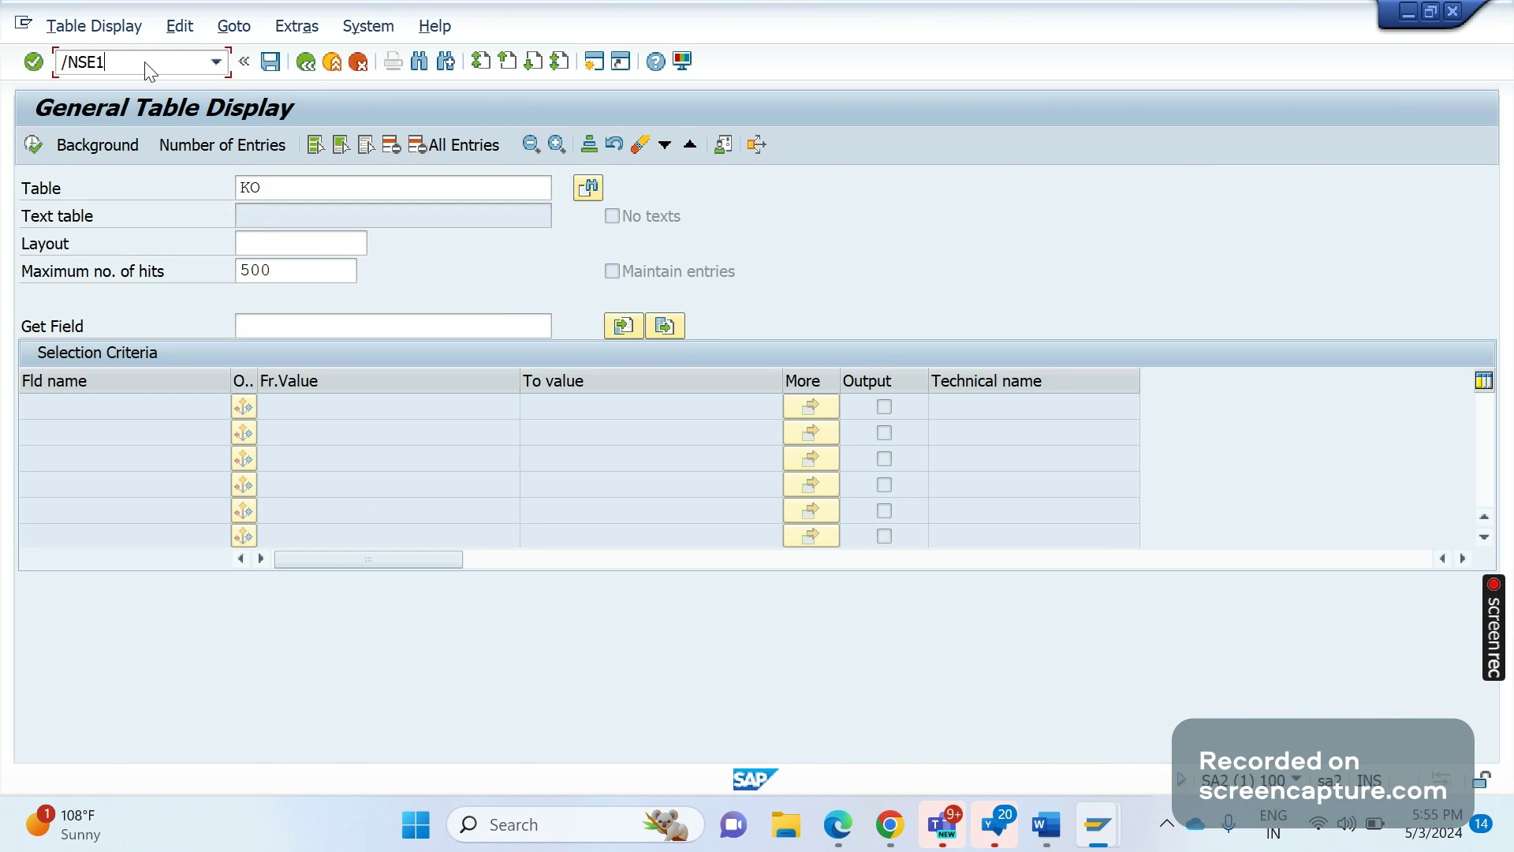
text(1)
key(Return)
text(KOM)
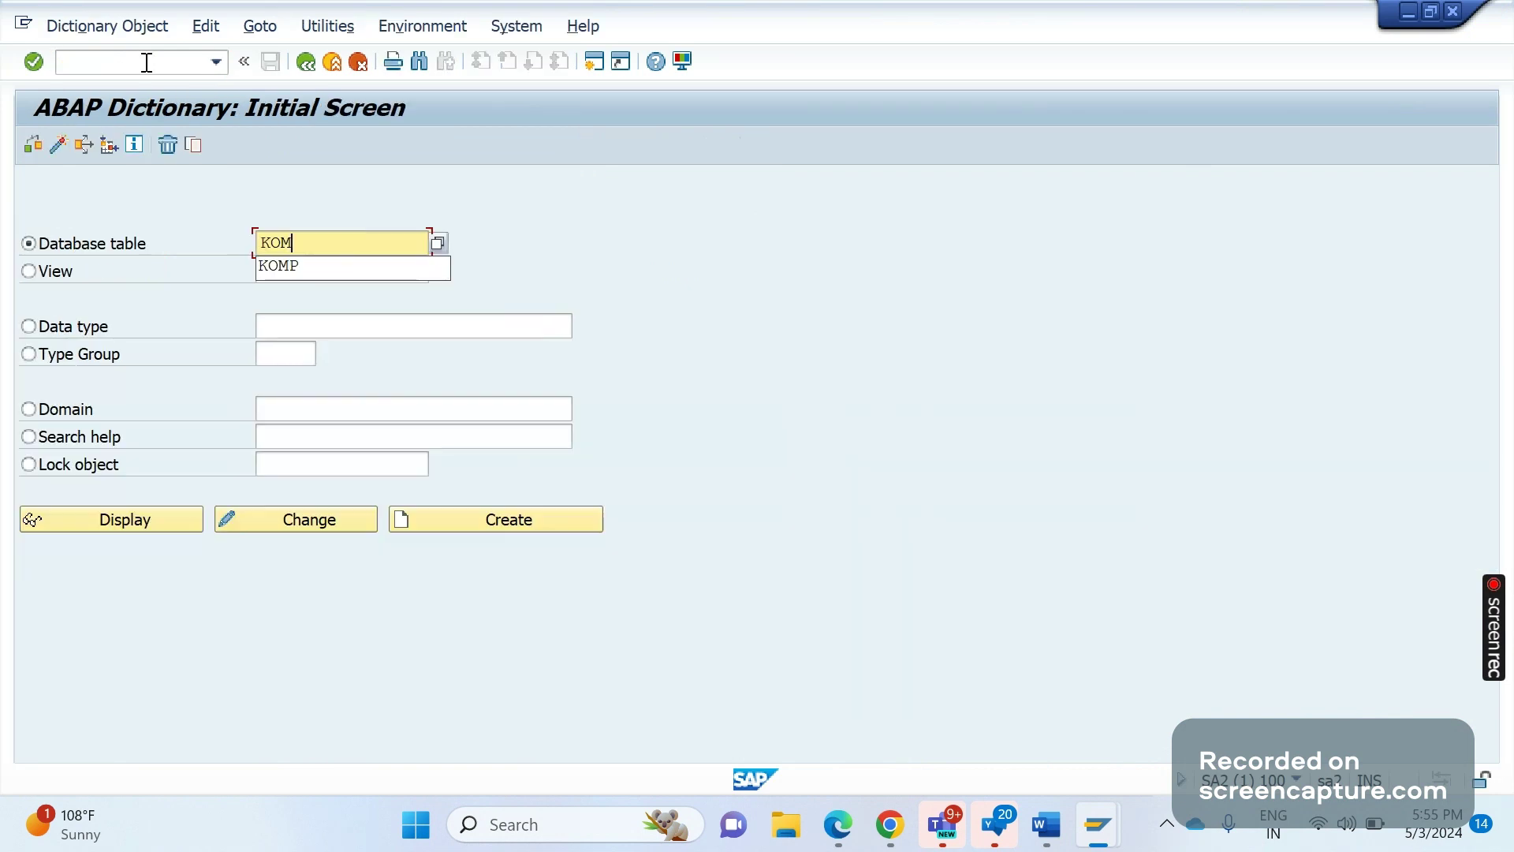
text(K)
click(150, 523)
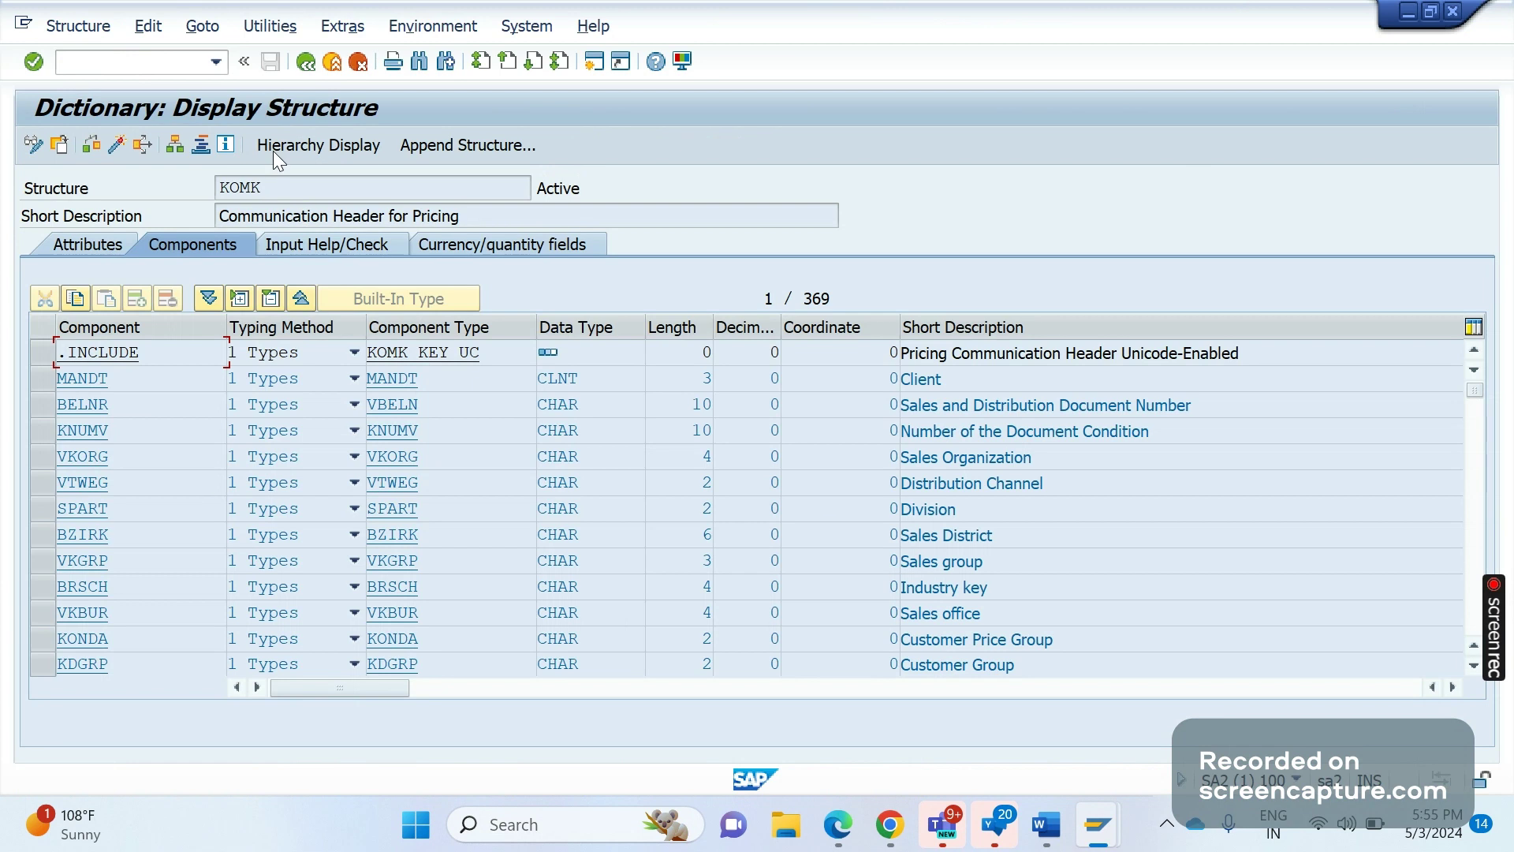
Step: Leave the KOMK display and show the components of structure KOMP
click(305, 62)
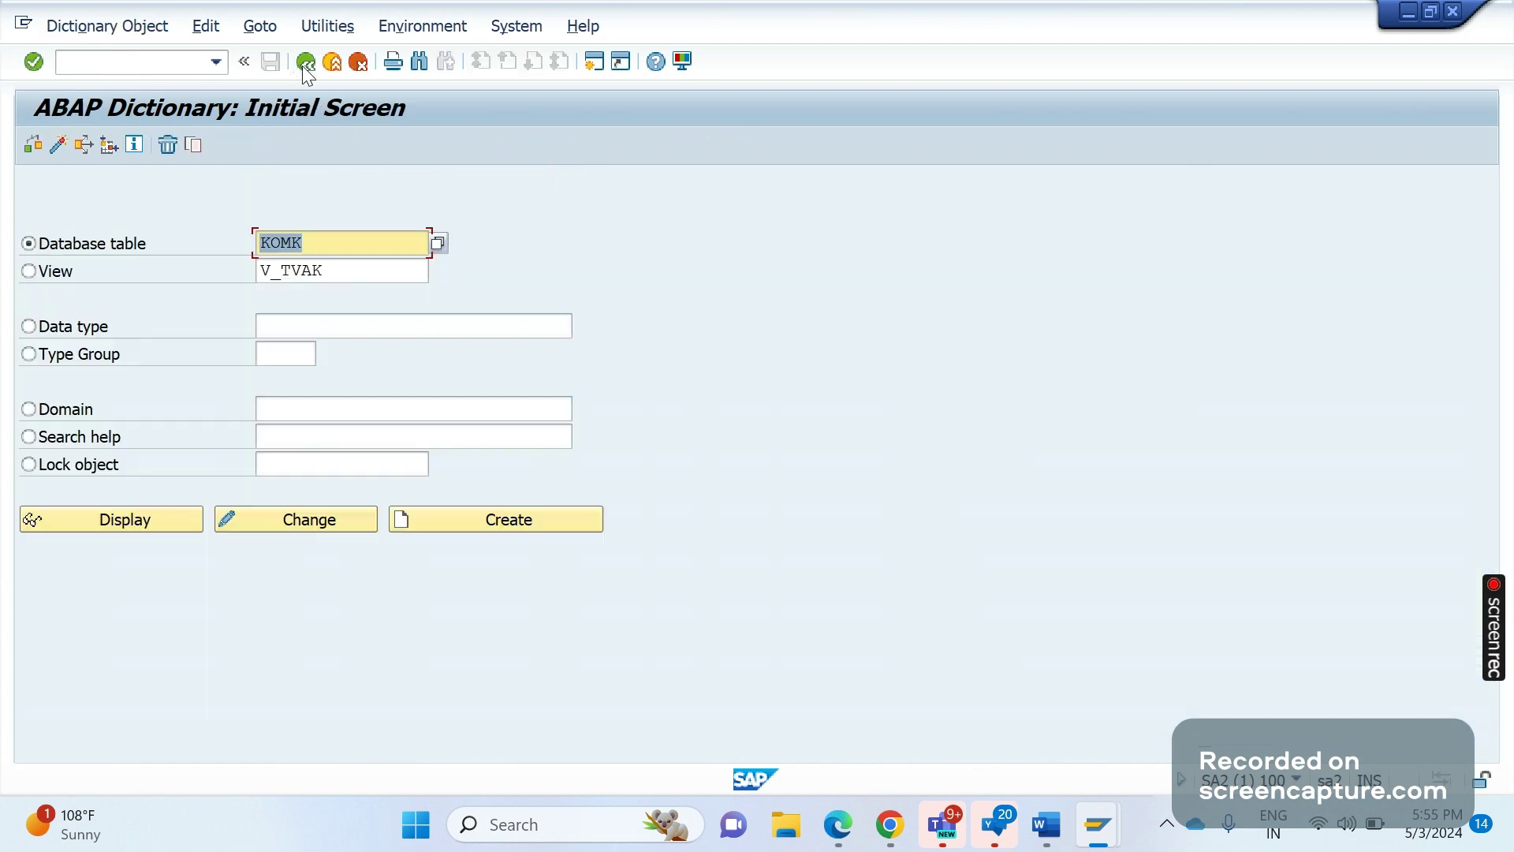
text(KOMP)
click(131, 519)
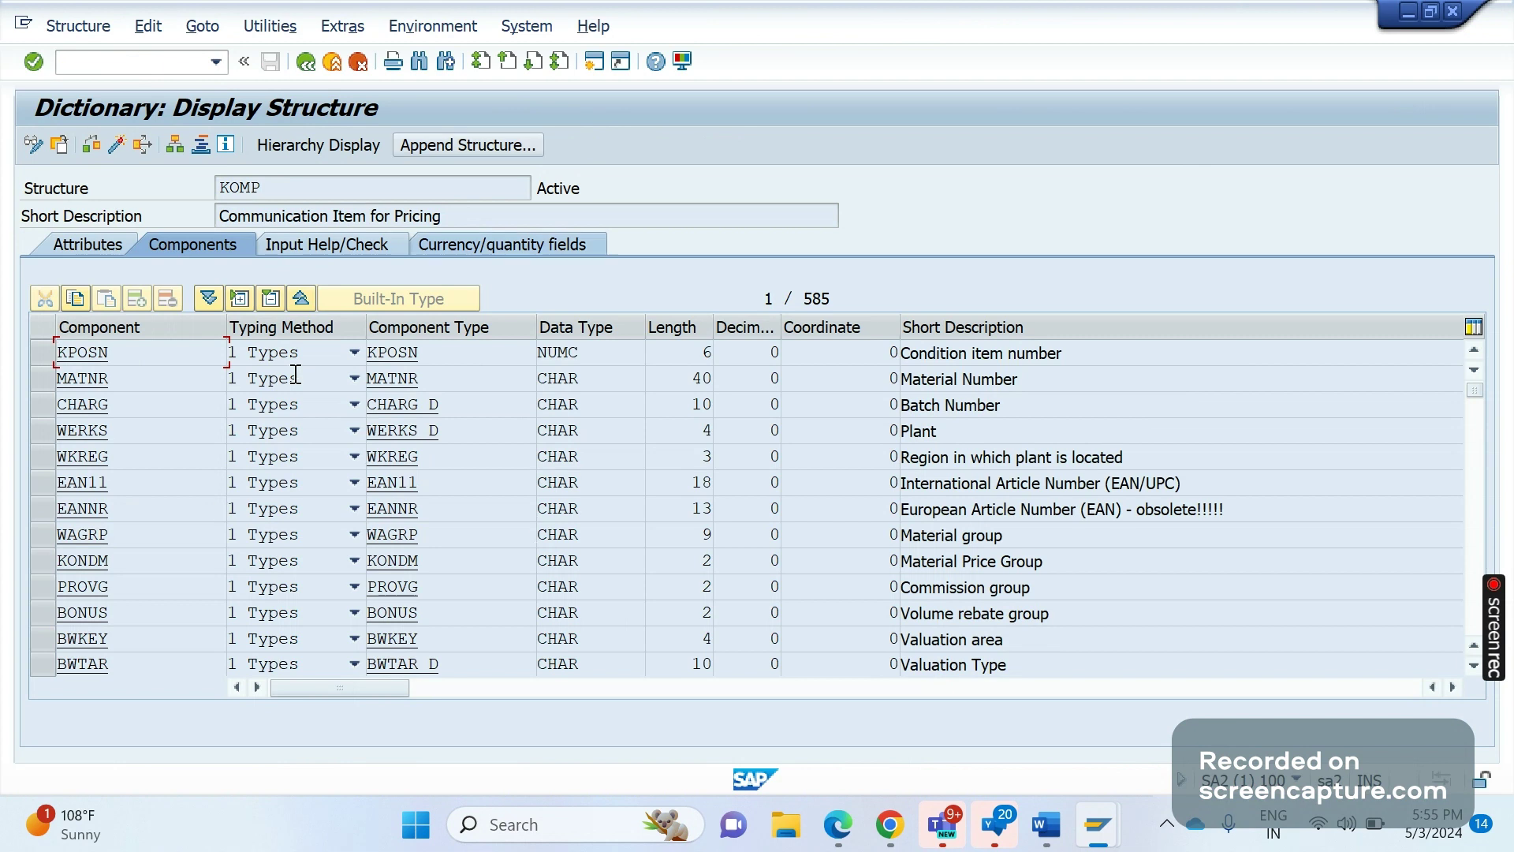
Step: Switch to the Word document and examine the gt_vsbed and gt_itemcat checks with their sy-subrc assignments in the routine code
key(alt+Tab)
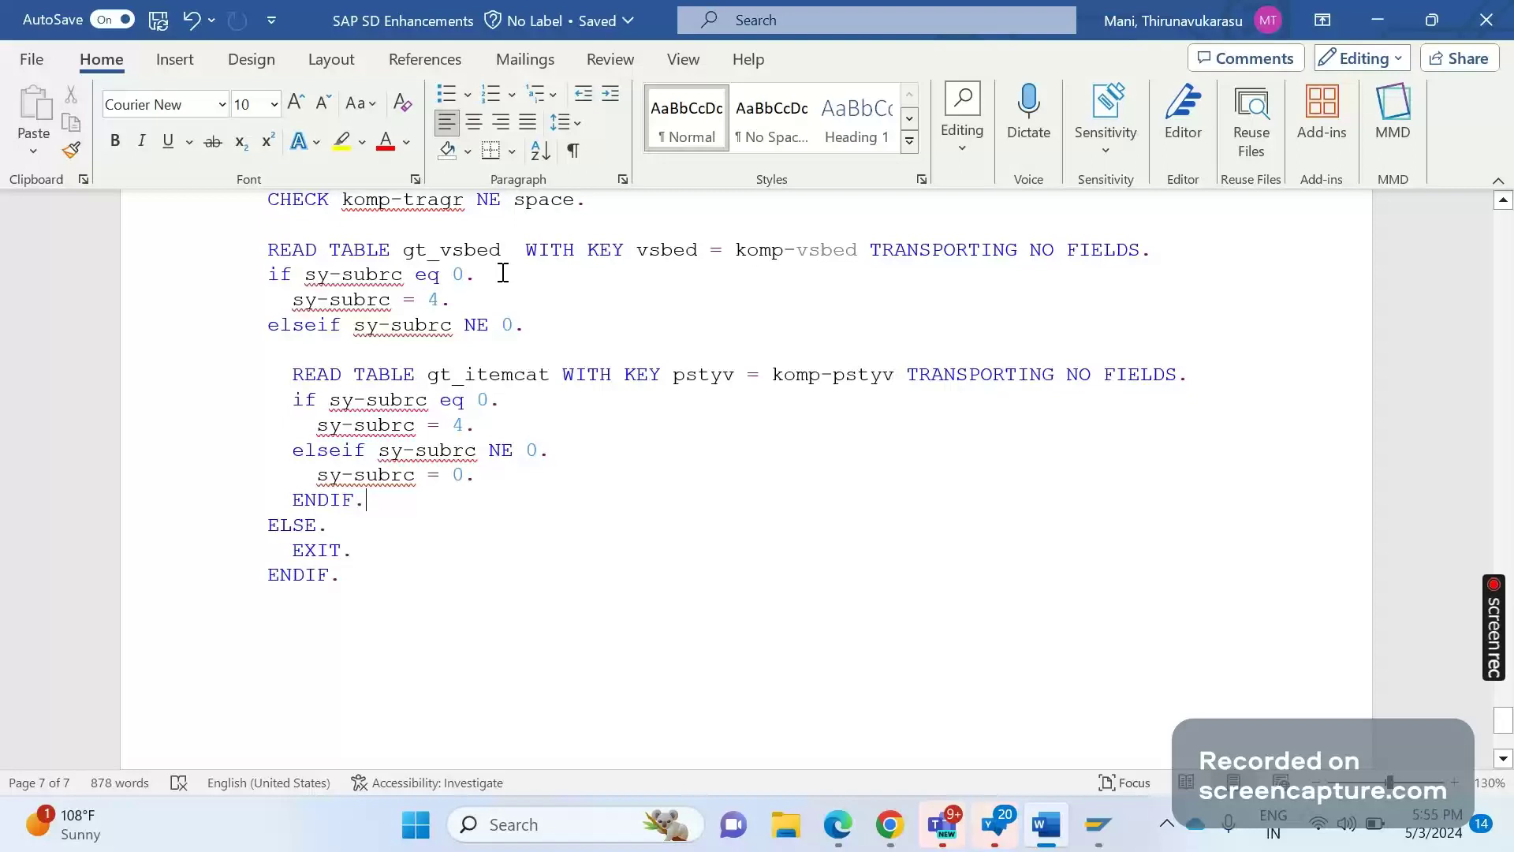
double_click(457, 249)
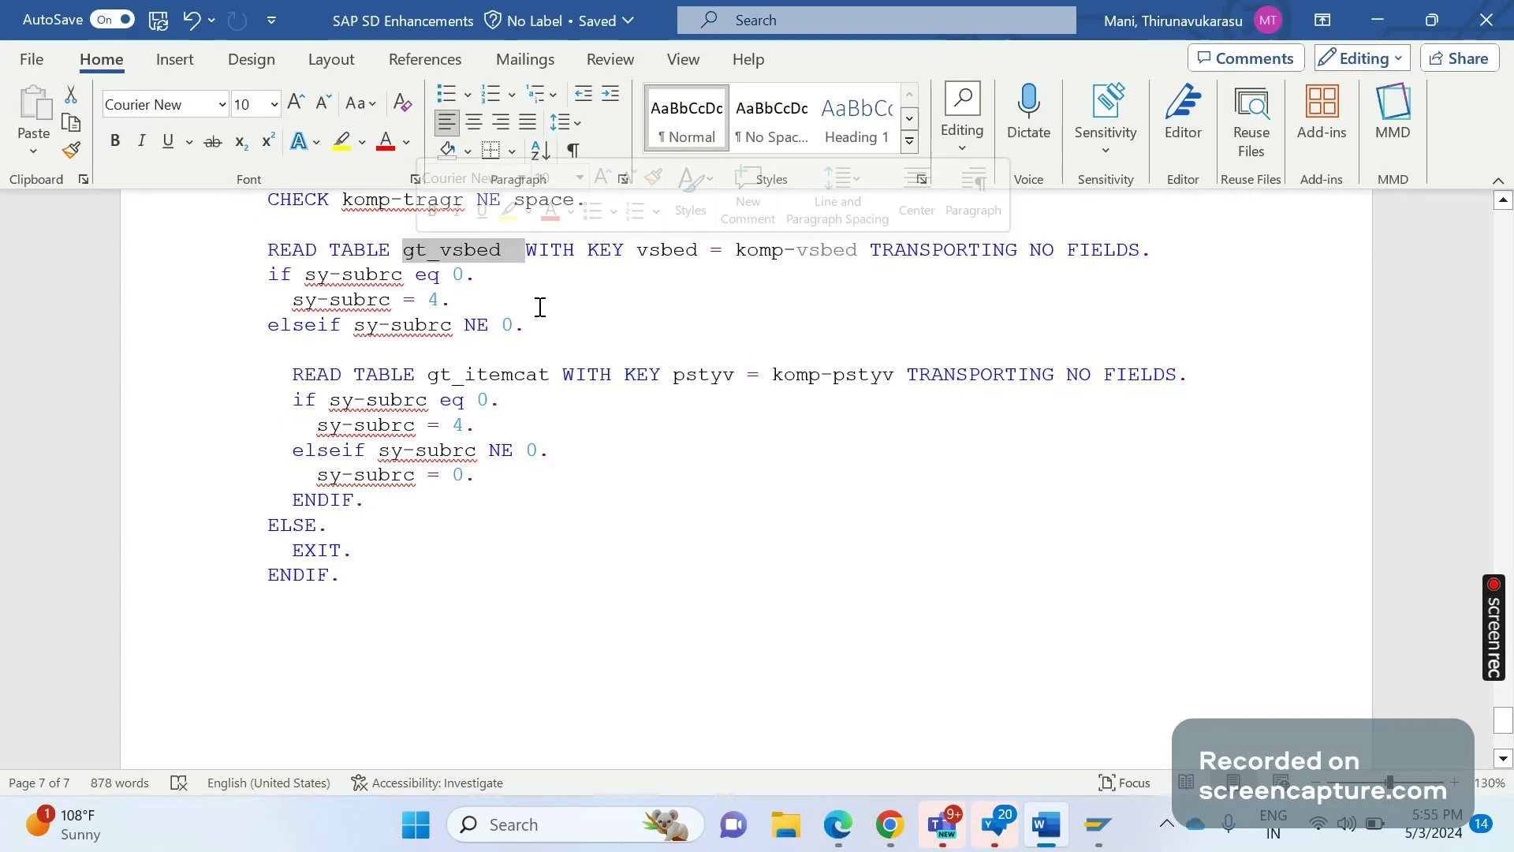
click(473, 282)
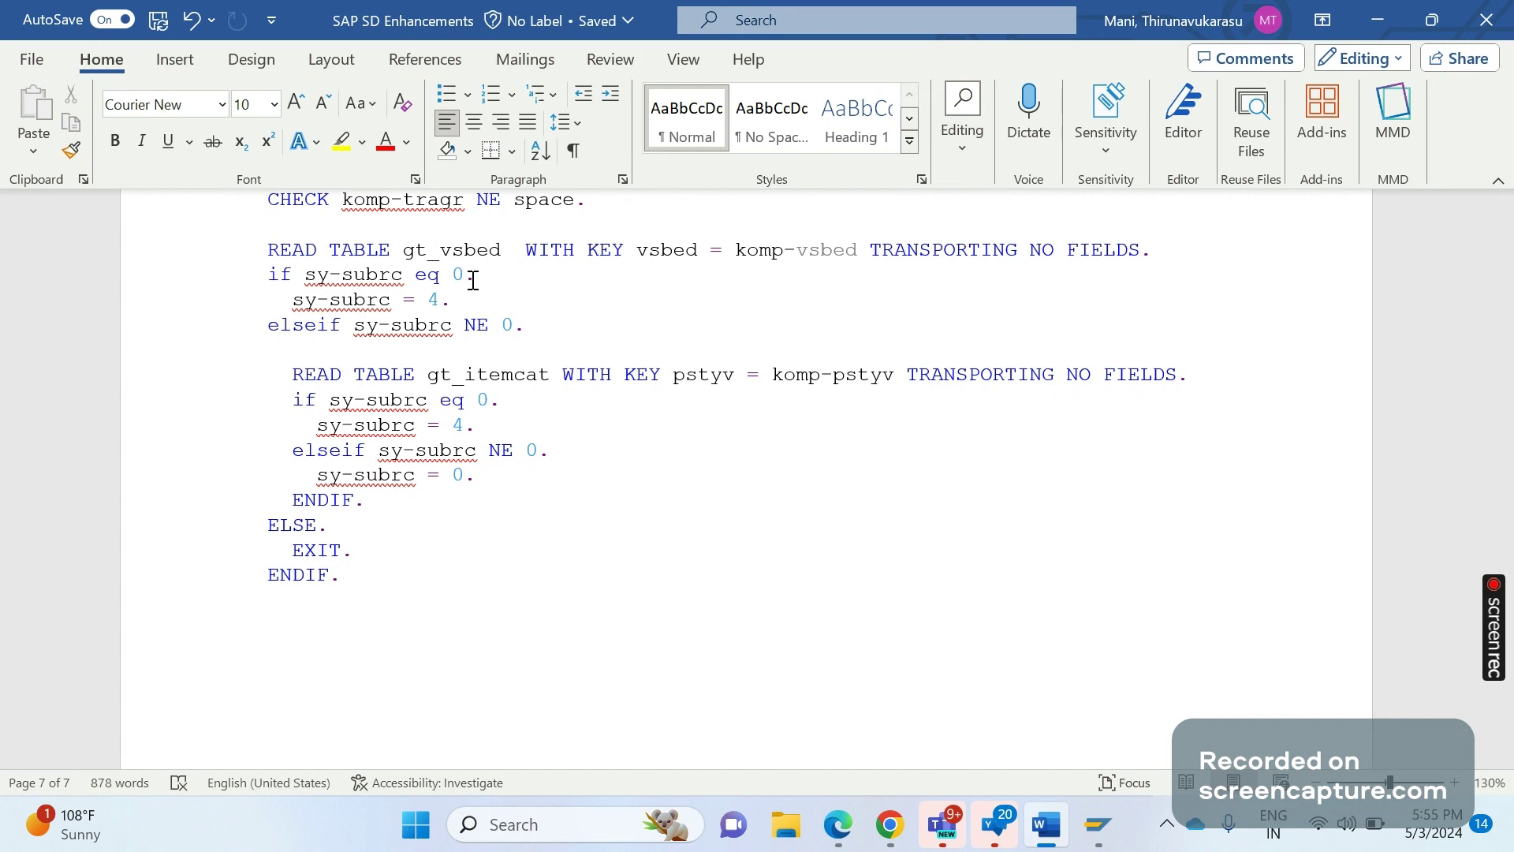
drag(456, 300, 343, 308)
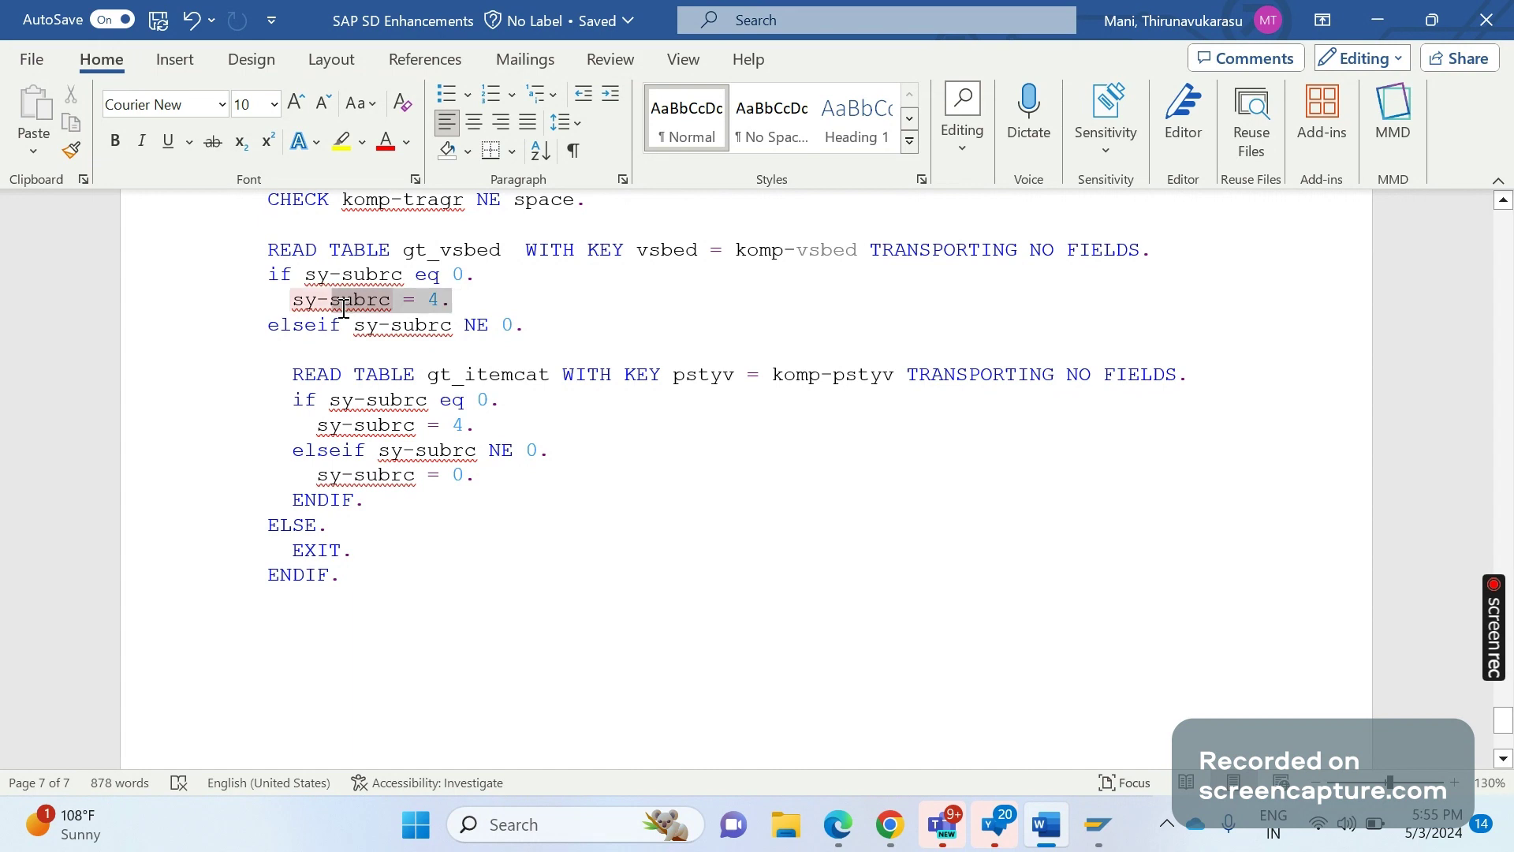
click(570, 416)
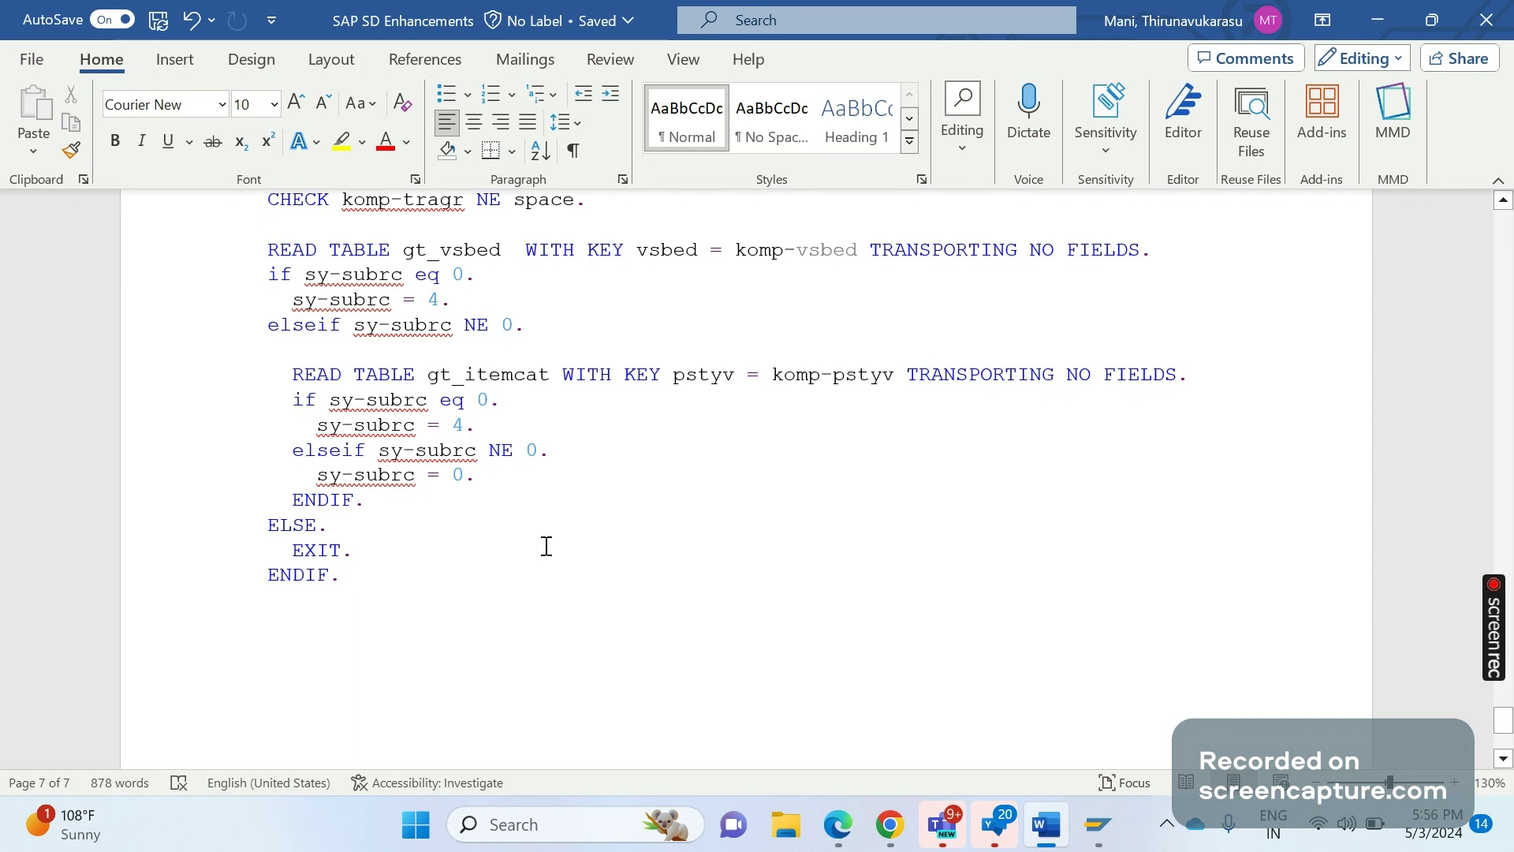
Step: Examine the sy-subrc values set in each branch of the nested shipping condition and item category lookups
drag(451, 299, 330, 249)
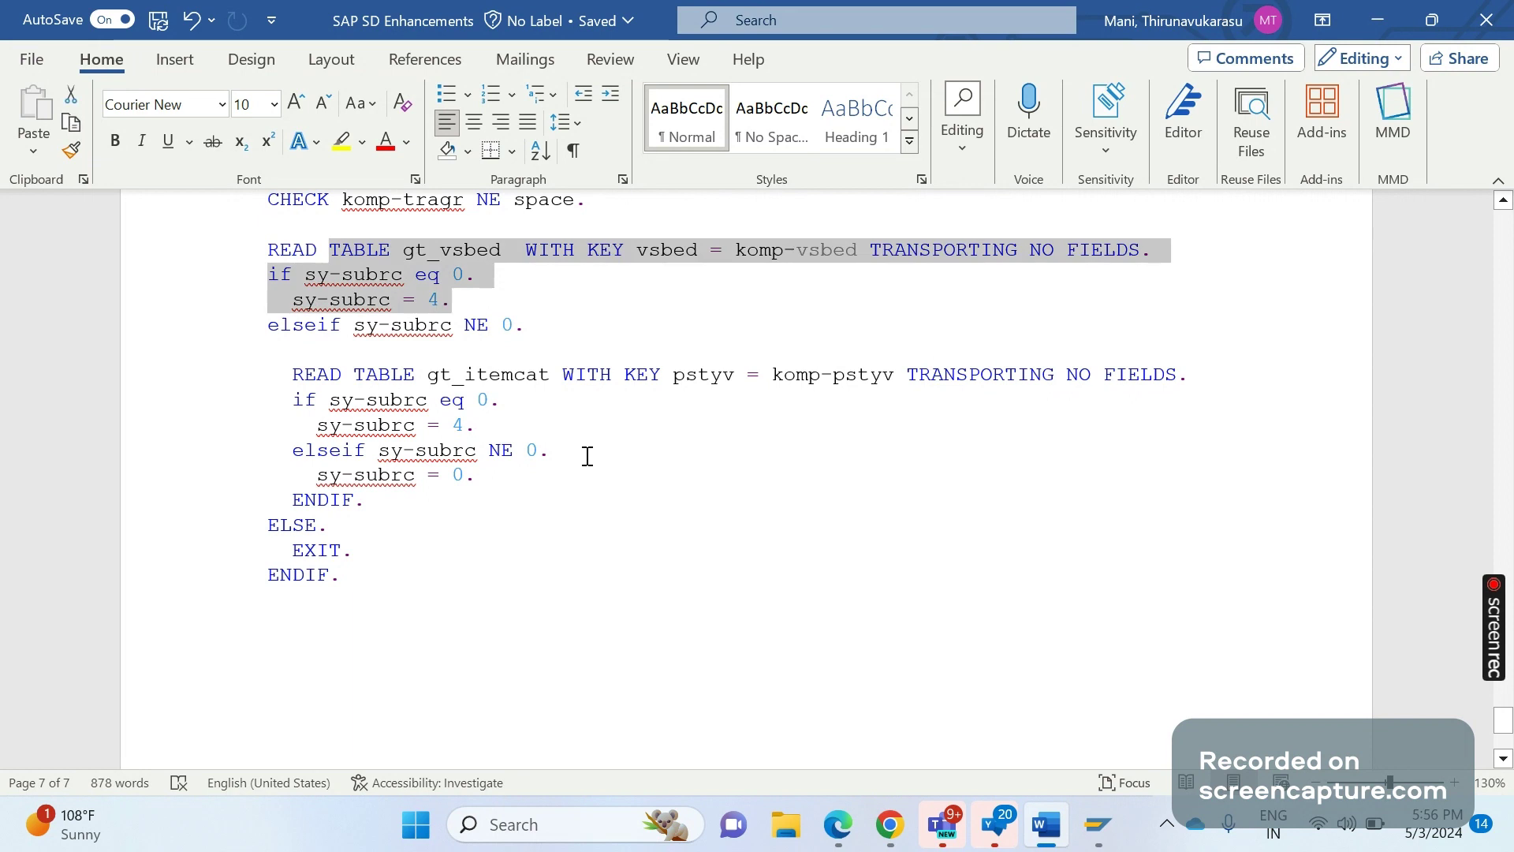
click(505, 567)
double_click(394, 400)
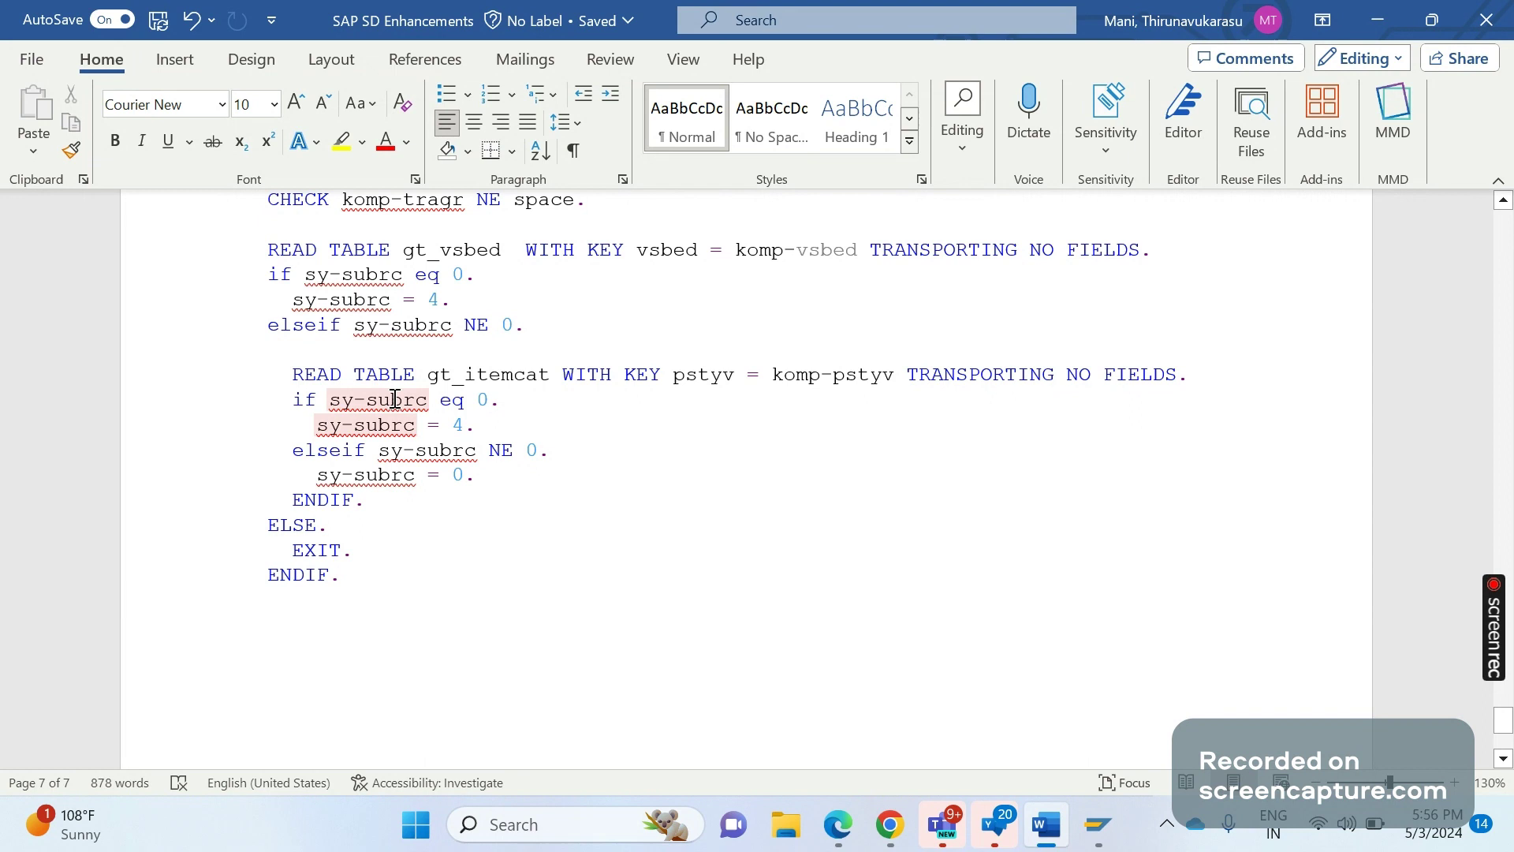
click(572, 572)
click(551, 463)
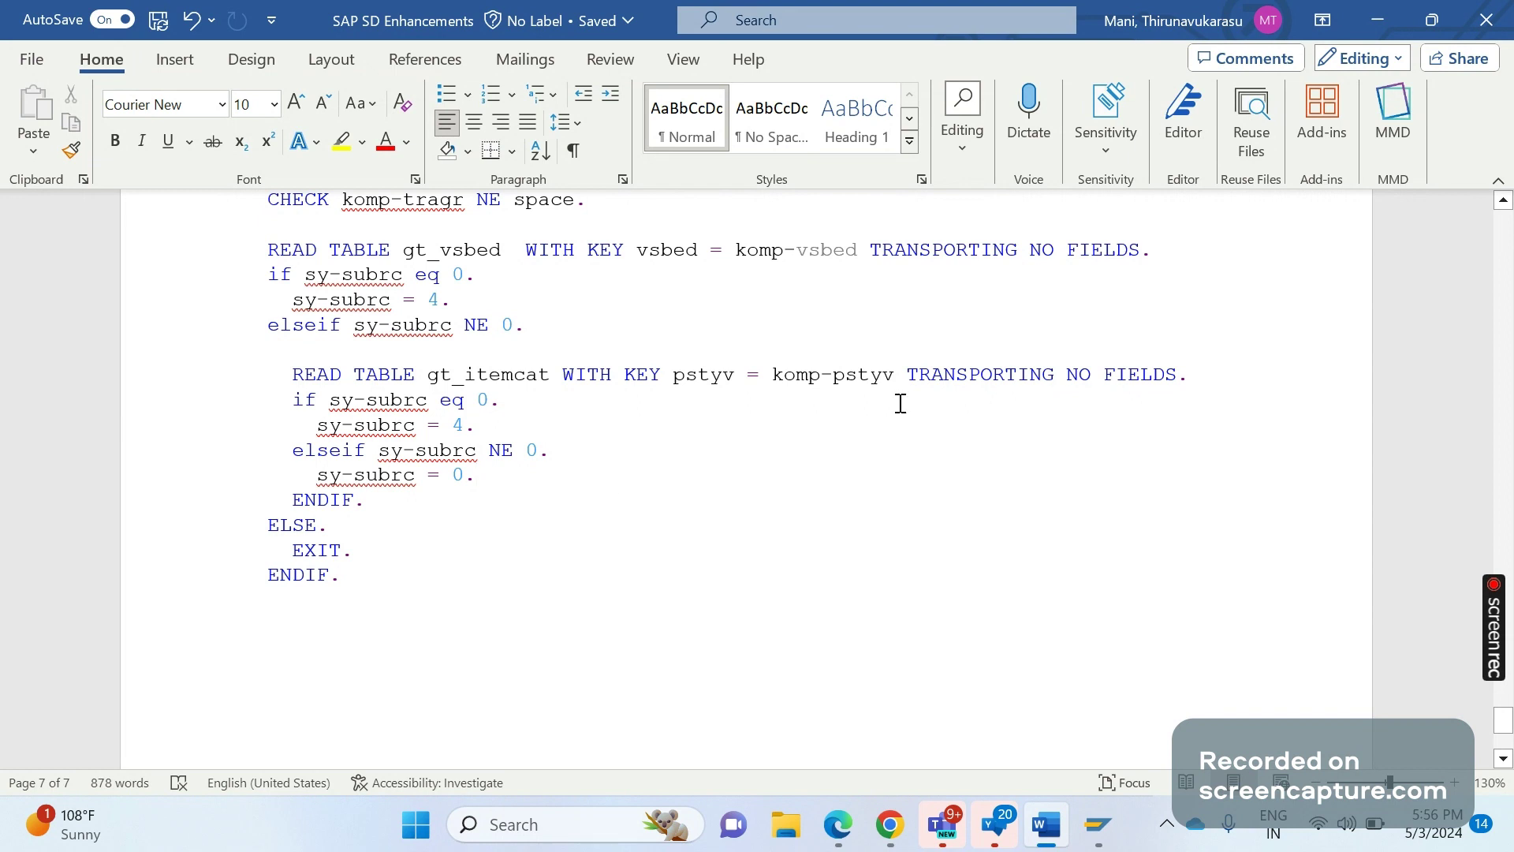
click(492, 419)
drag(468, 419, 318, 425)
click(486, 429)
click(509, 501)
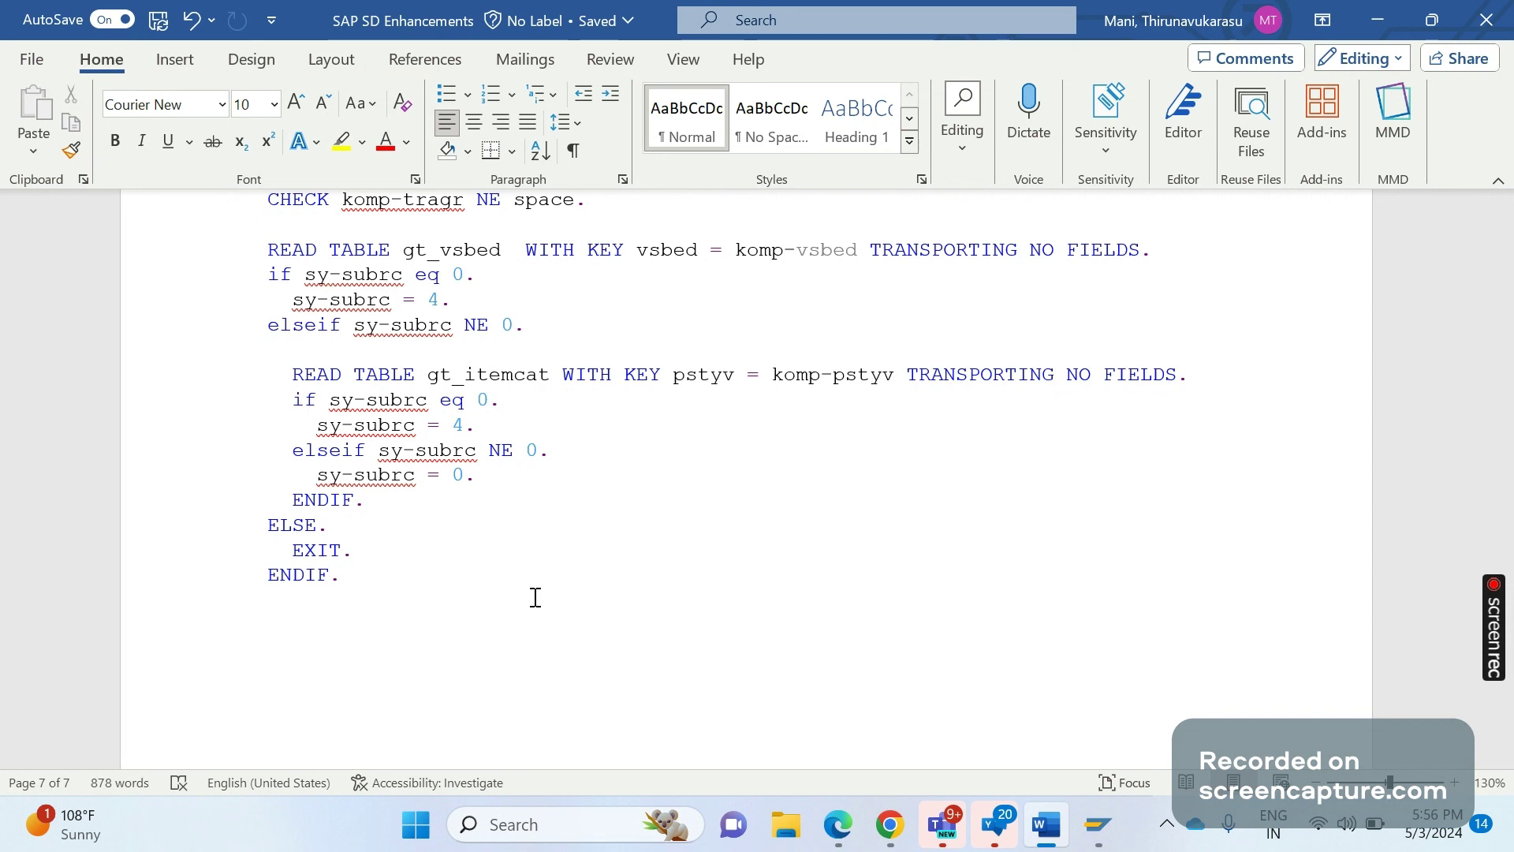
drag(316, 475, 417, 474)
Step: Review the KOMK and KOMP checks in the routine and highlight the code from the gt_vsbed read through the last sy-subrc assignment
scroll(398, 444, up, 7)
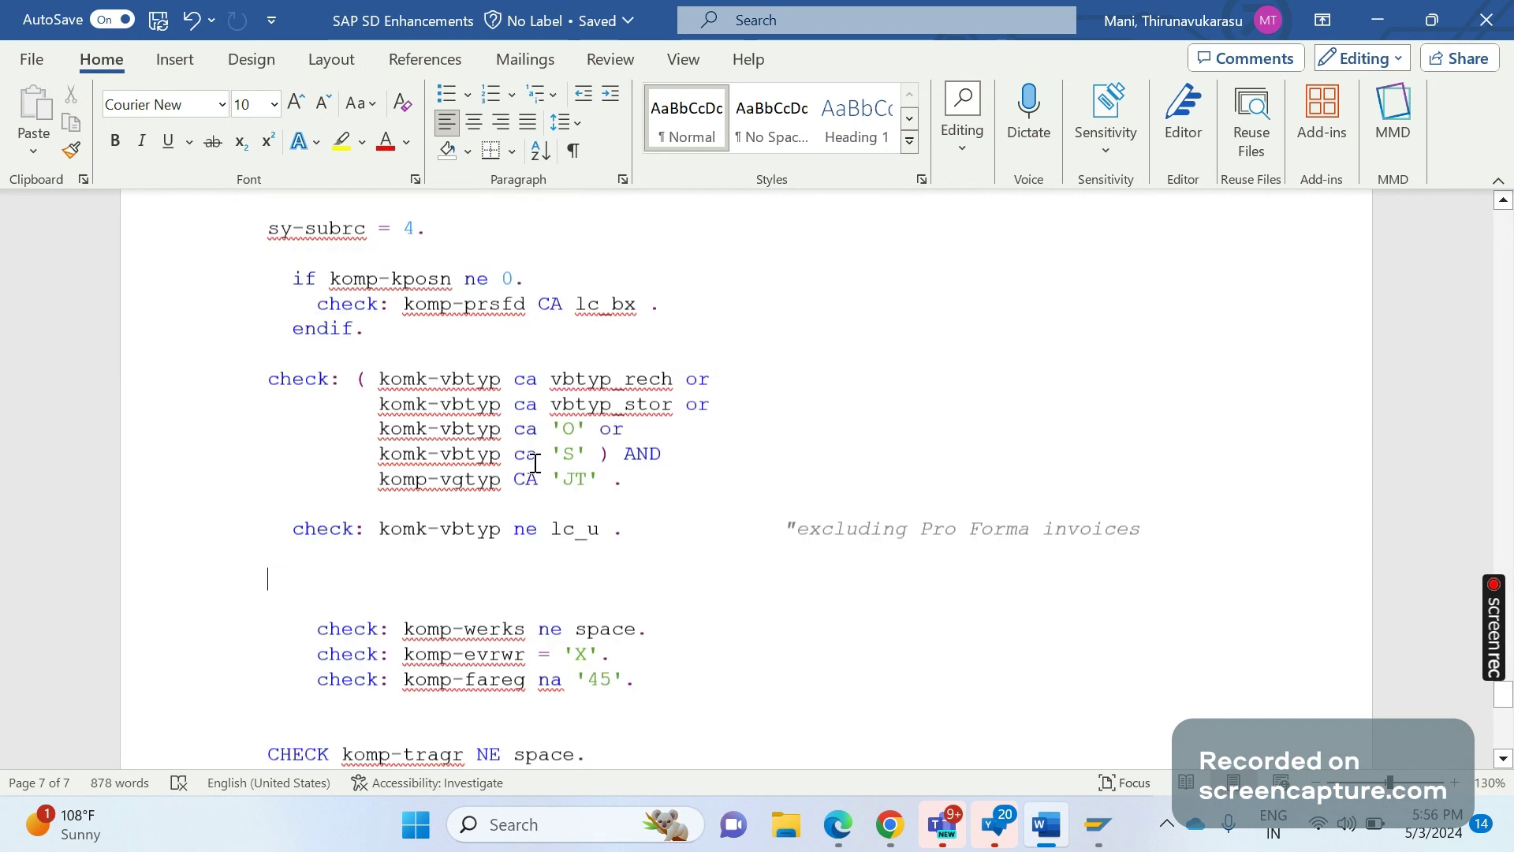
scroll(535, 464, up, 5)
scroll(535, 463, down, 4)
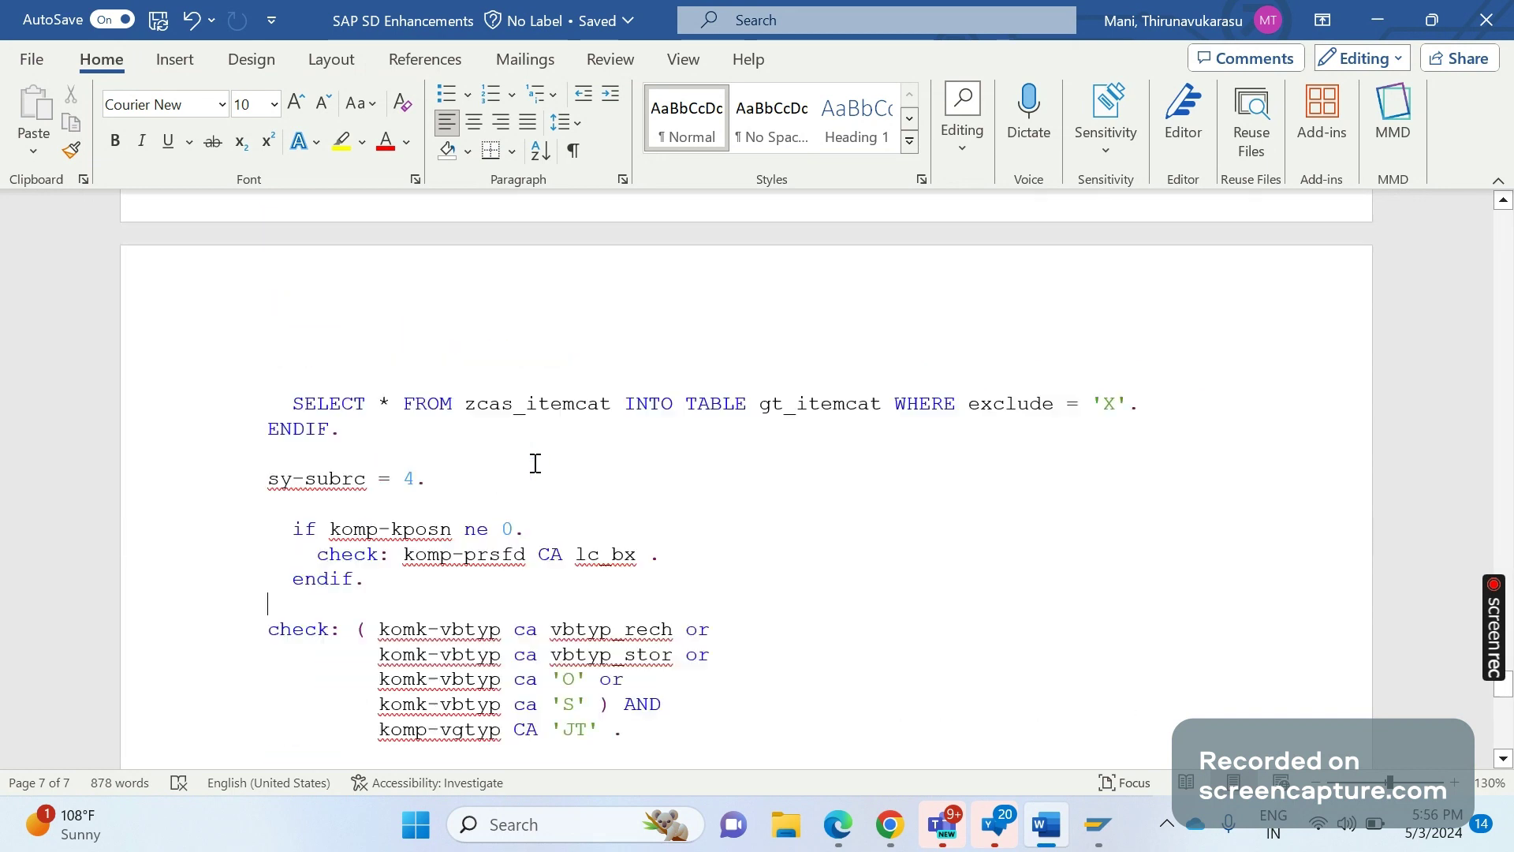
scroll(534, 464, down, 5)
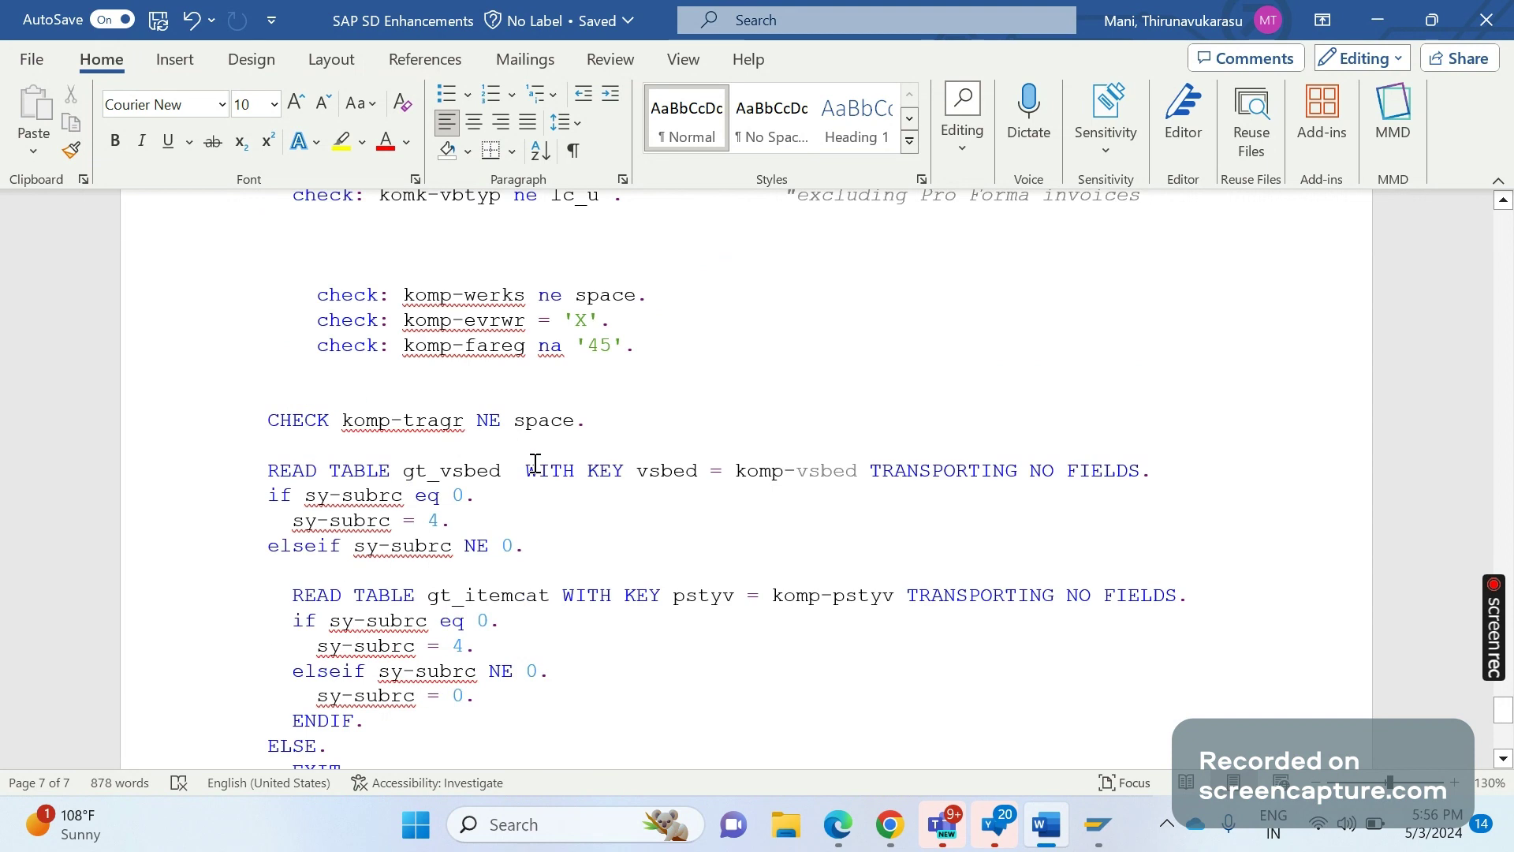
click(307, 490)
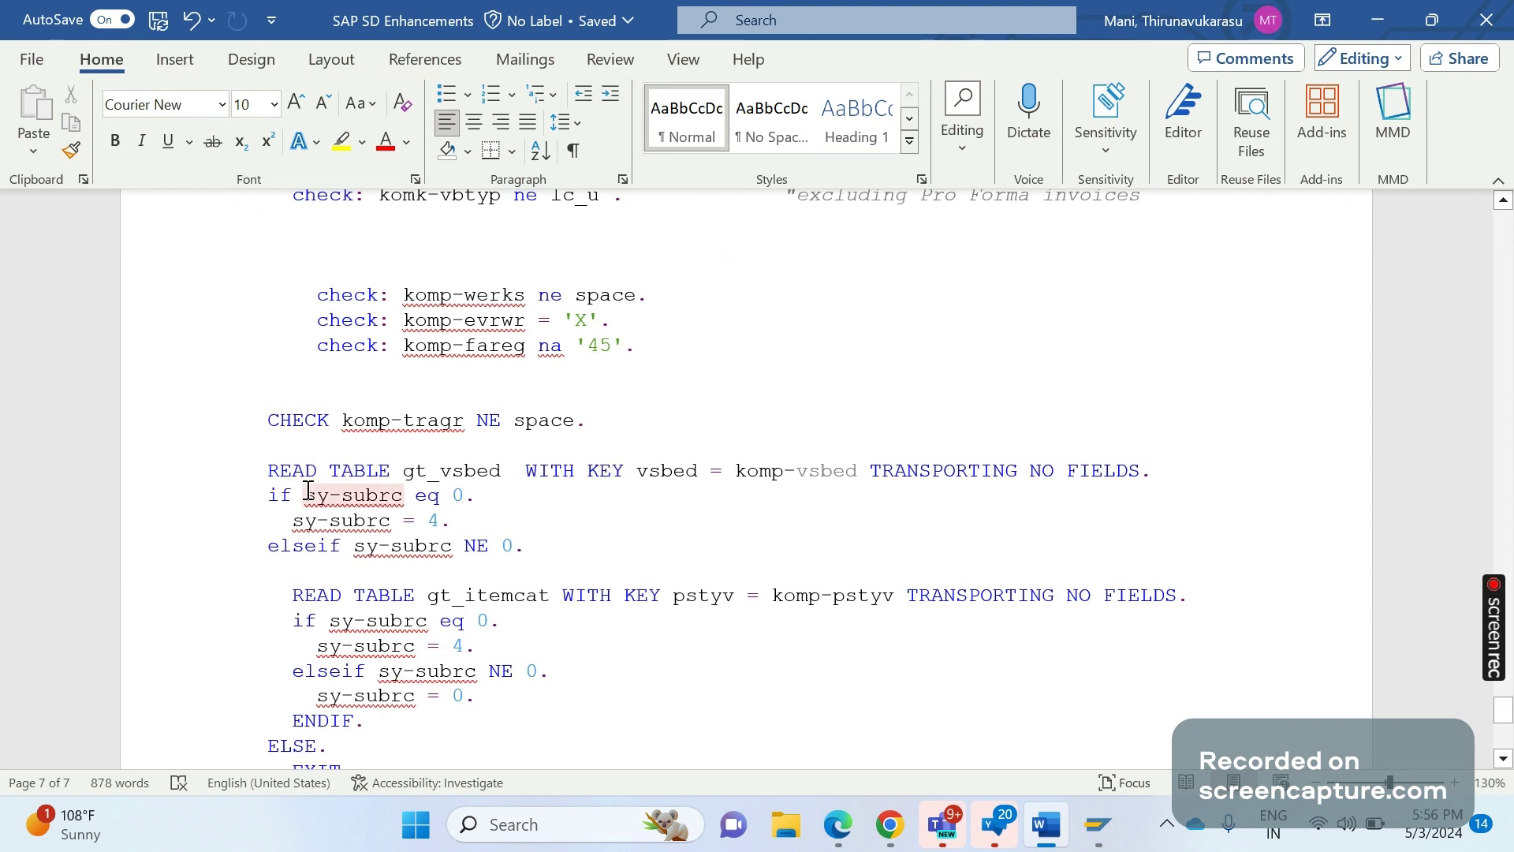
drag(268, 470, 403, 712)
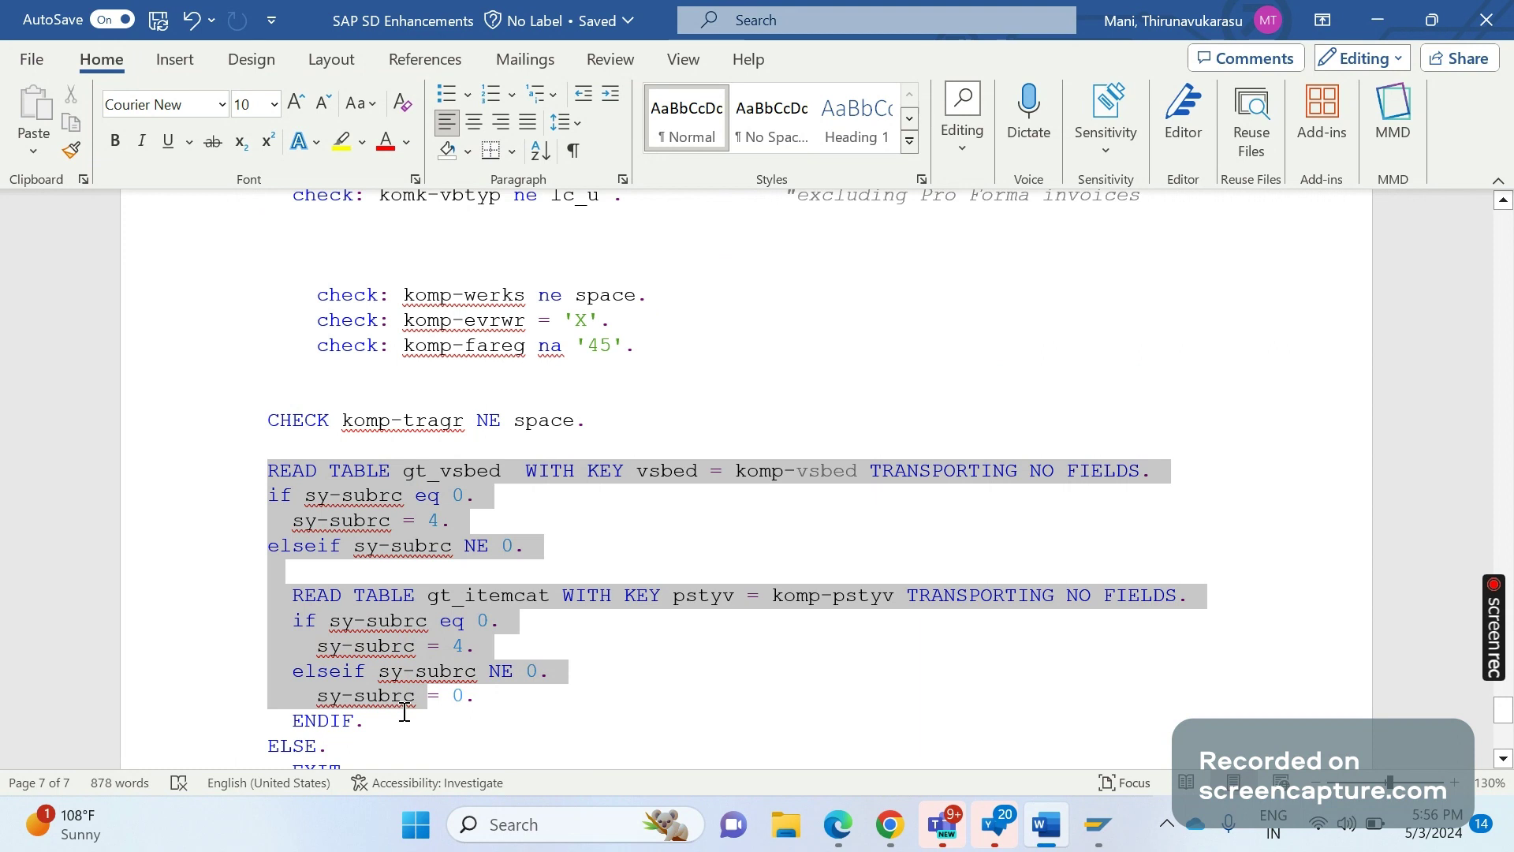
click(599, 751)
right_click(598, 750)
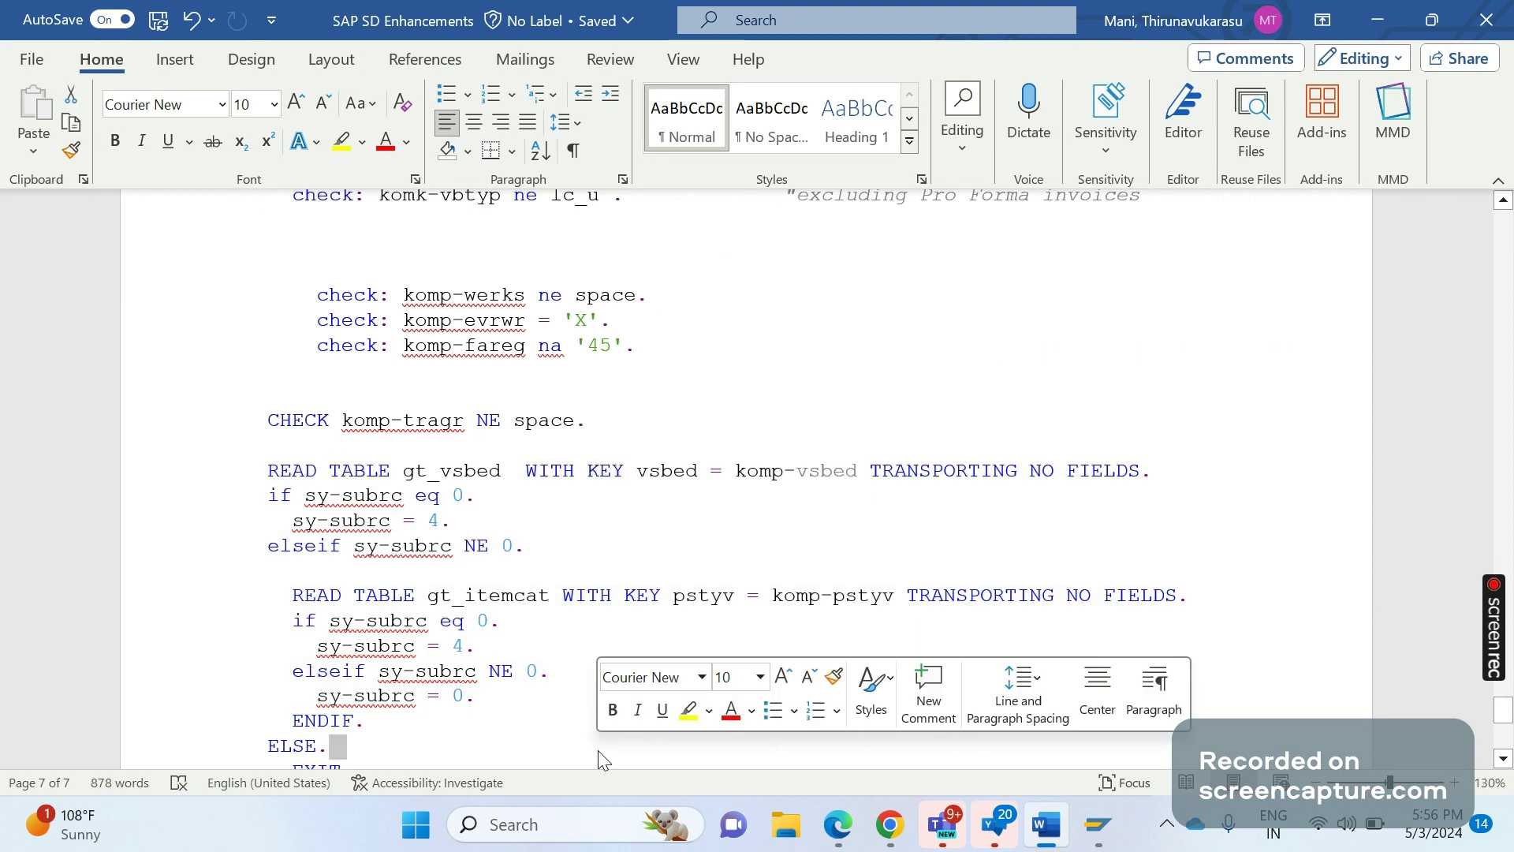
click(521, 715)
Step: Go back to Enhancement 6 and review its requirement, the item category and shipping condition tables, and the routine's opening declarations
key(Page_Up)
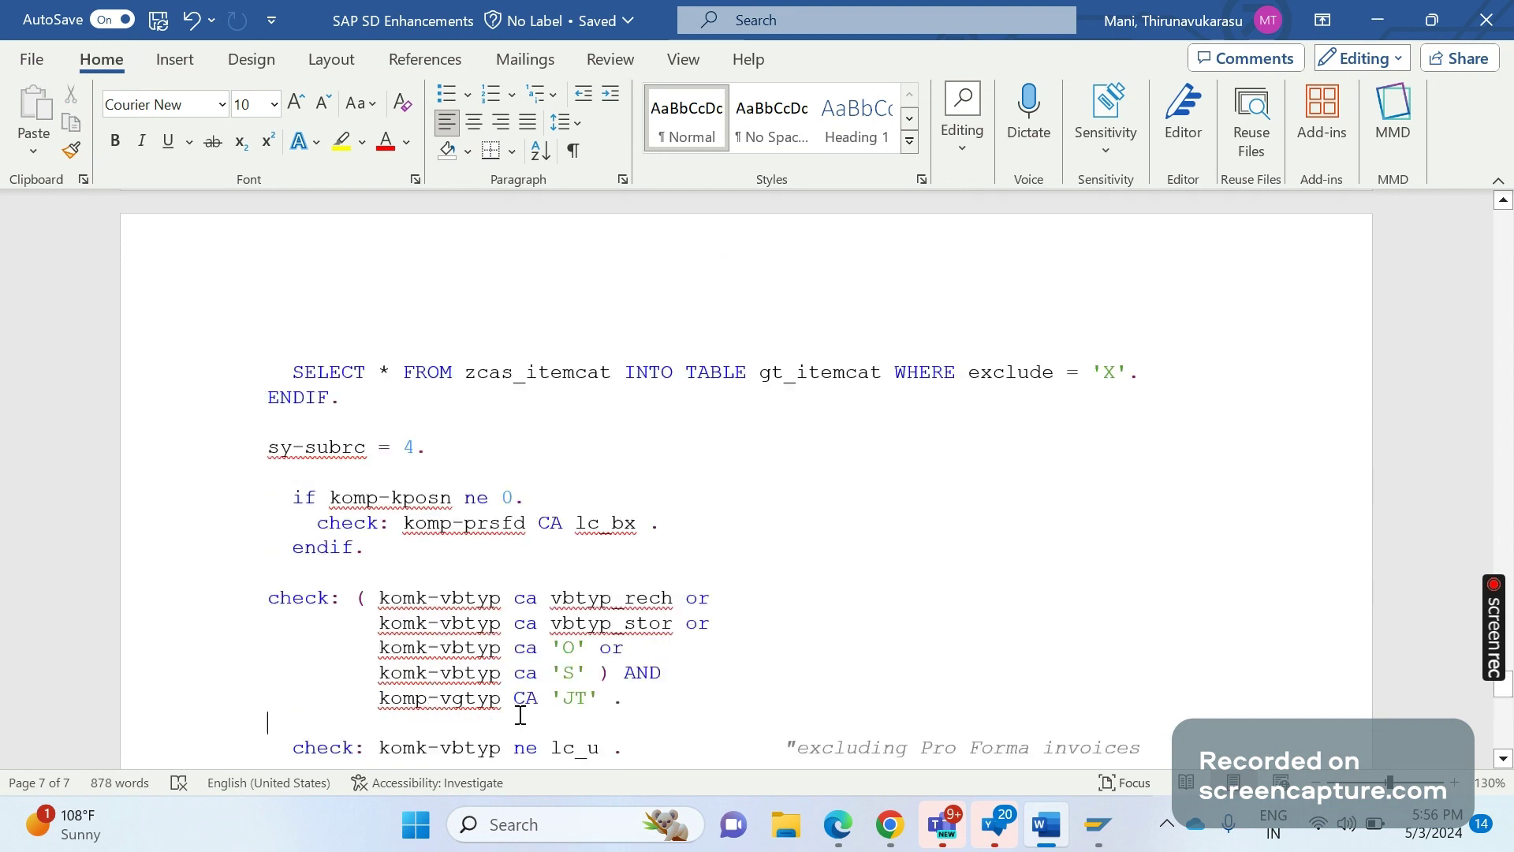
key(Page_Up)
key(Page_Up)
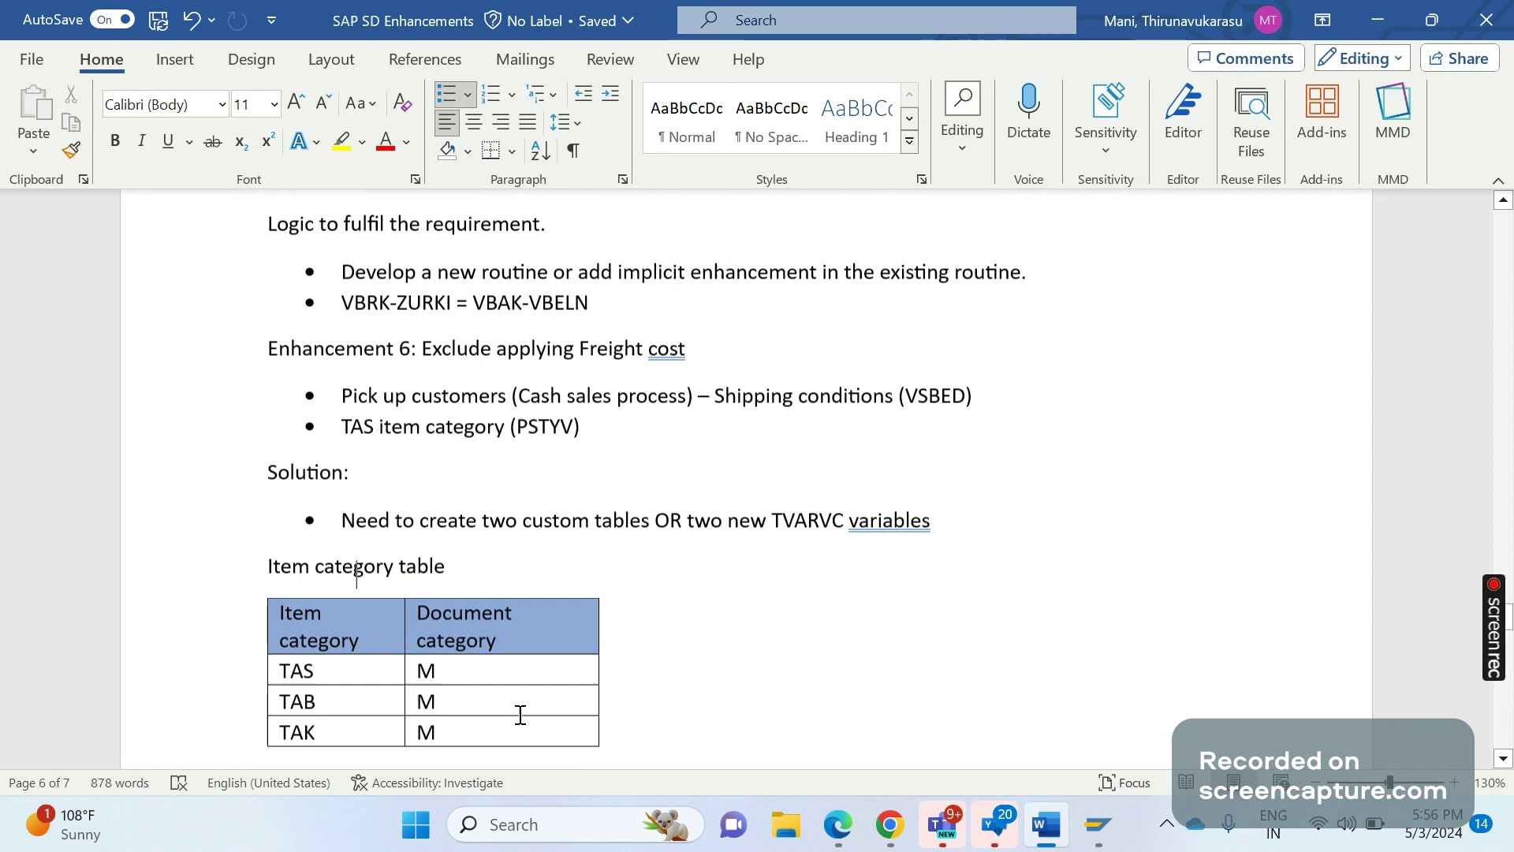
scroll(520, 715, up, 3)
key(Down)
key(Down)
key(Down)
key(Down)
key(Down)
key(Down)
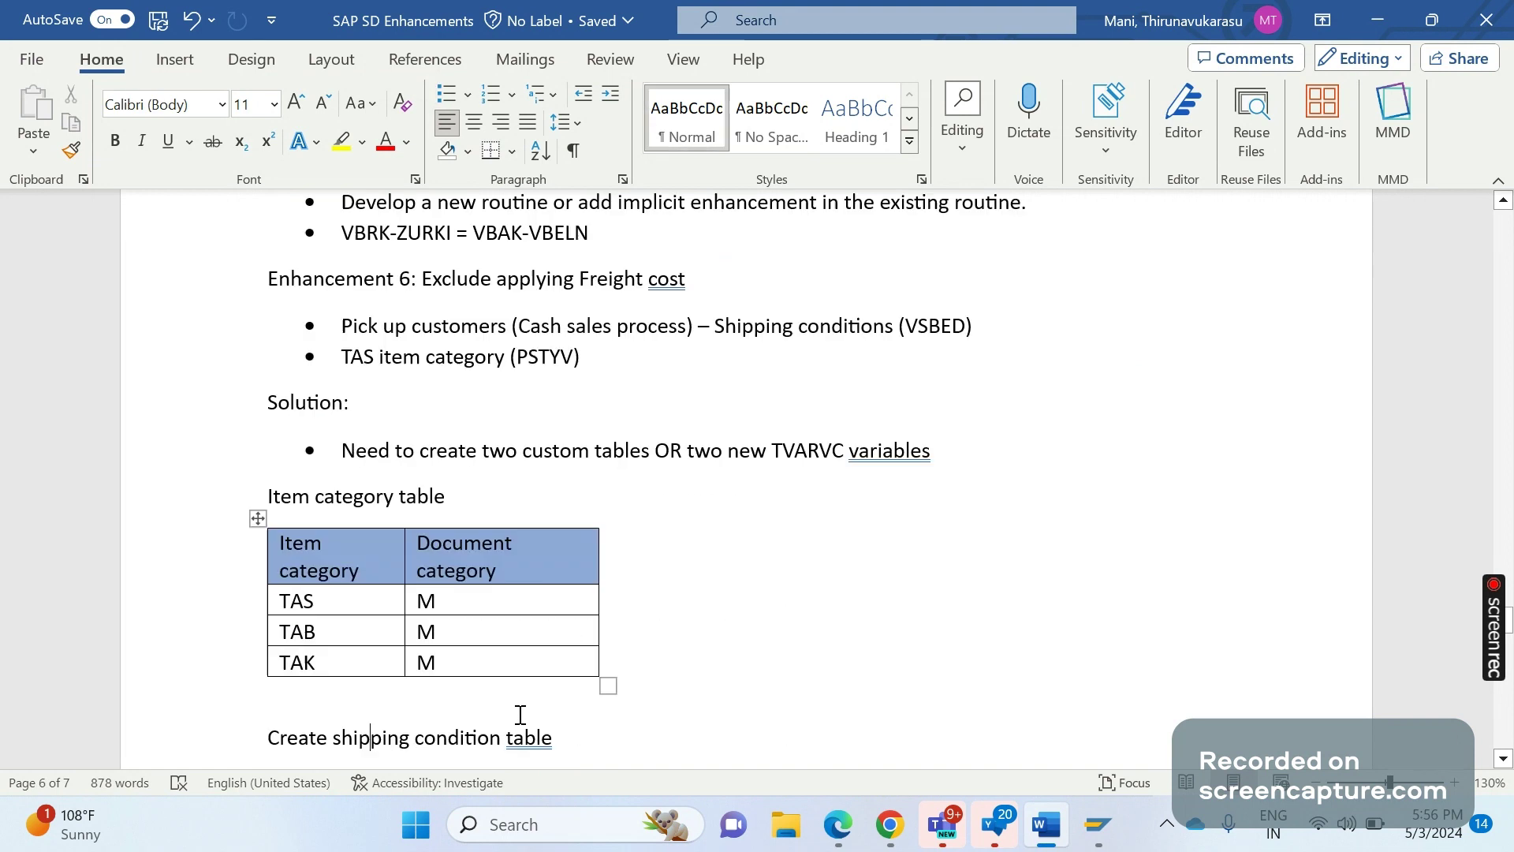
key(Down)
key(Down)
key(Down)
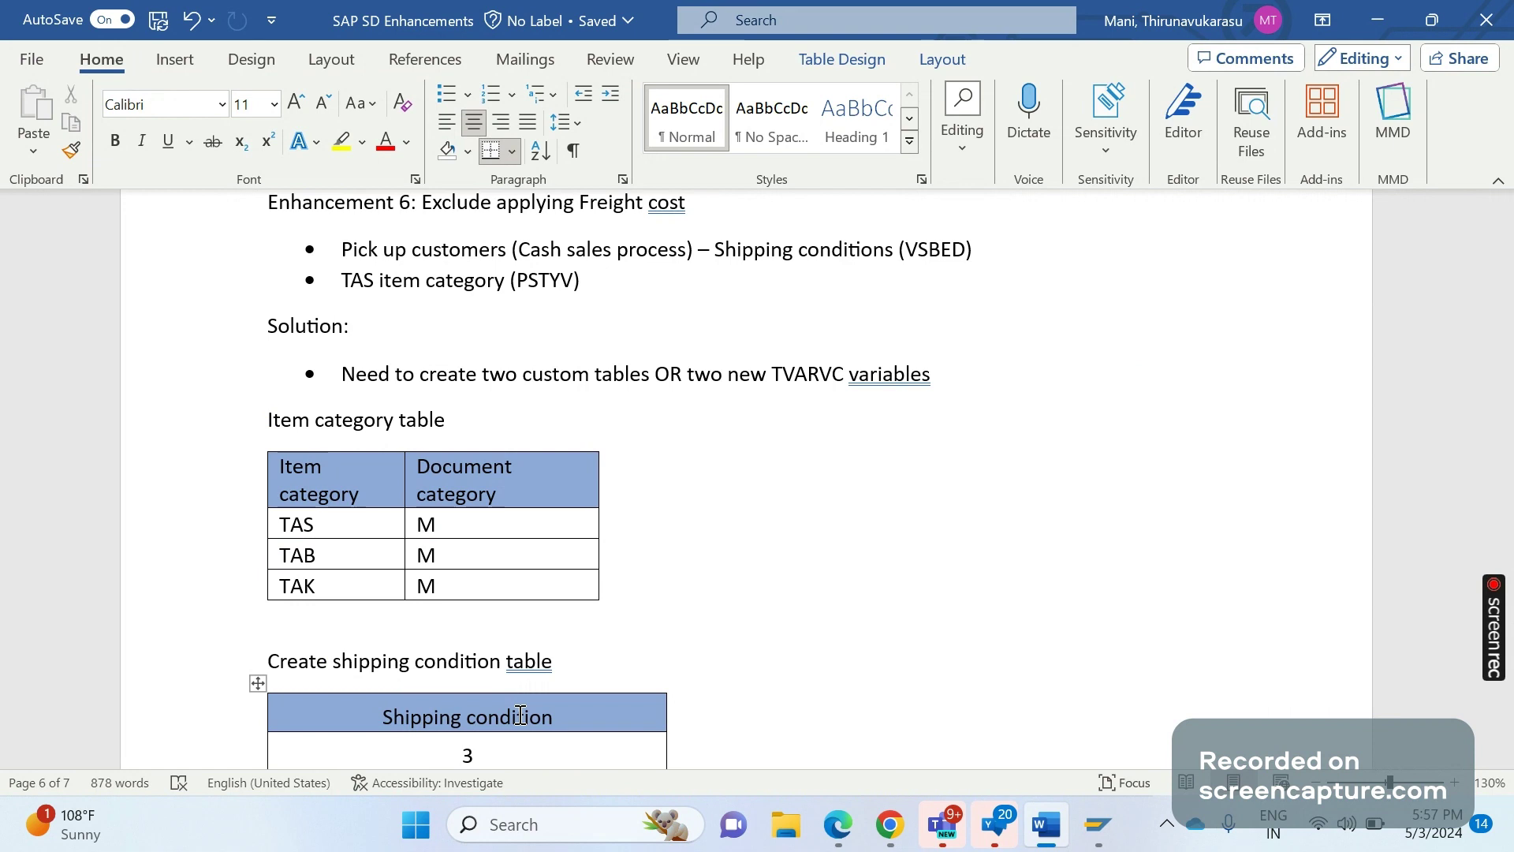
scroll(520, 715, down, 6)
click(520, 715)
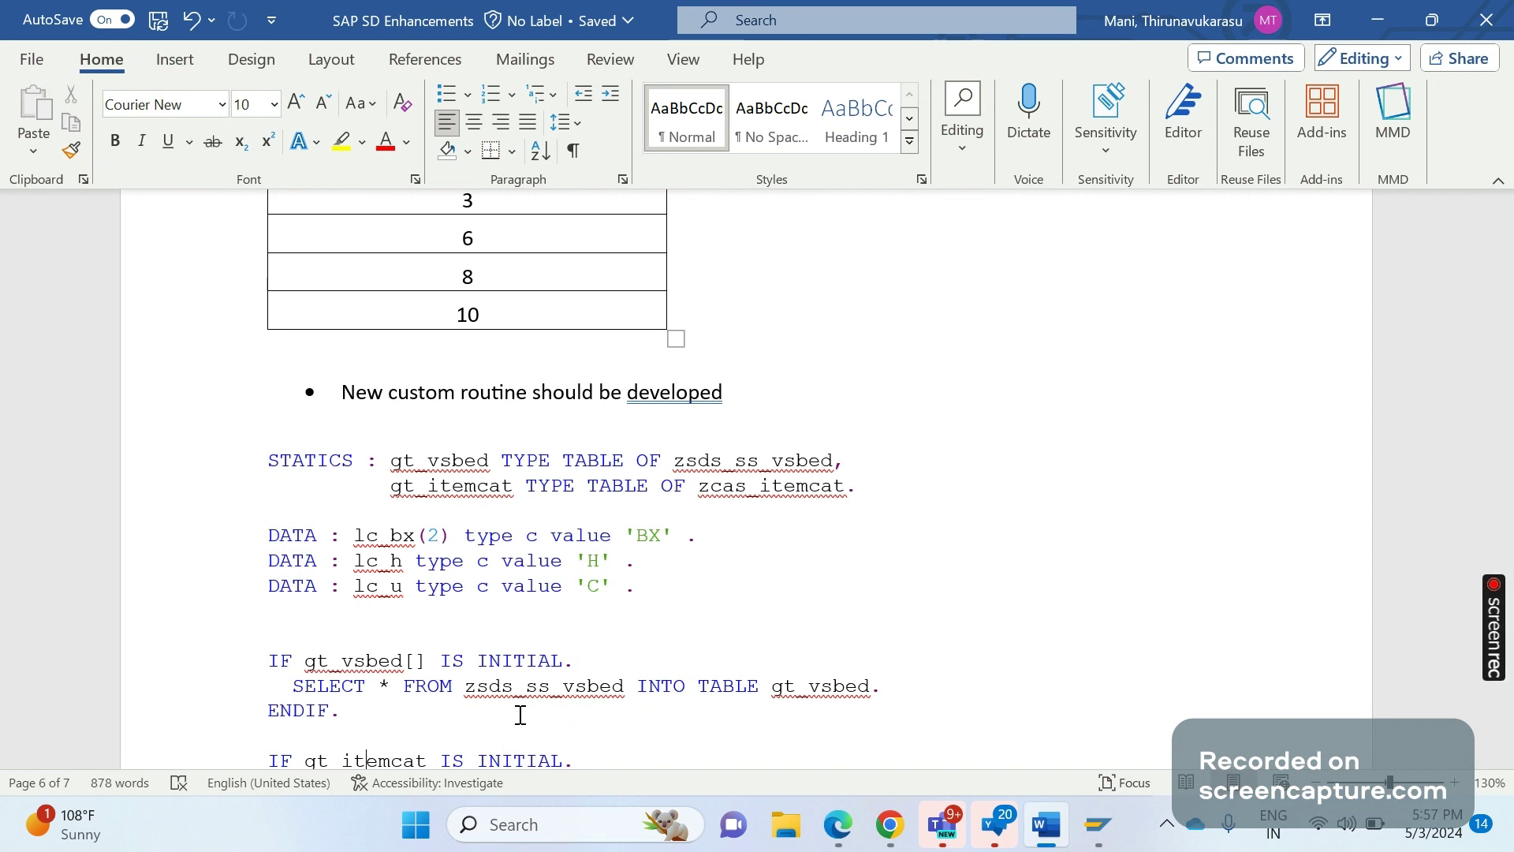
mouse_move(839, 824)
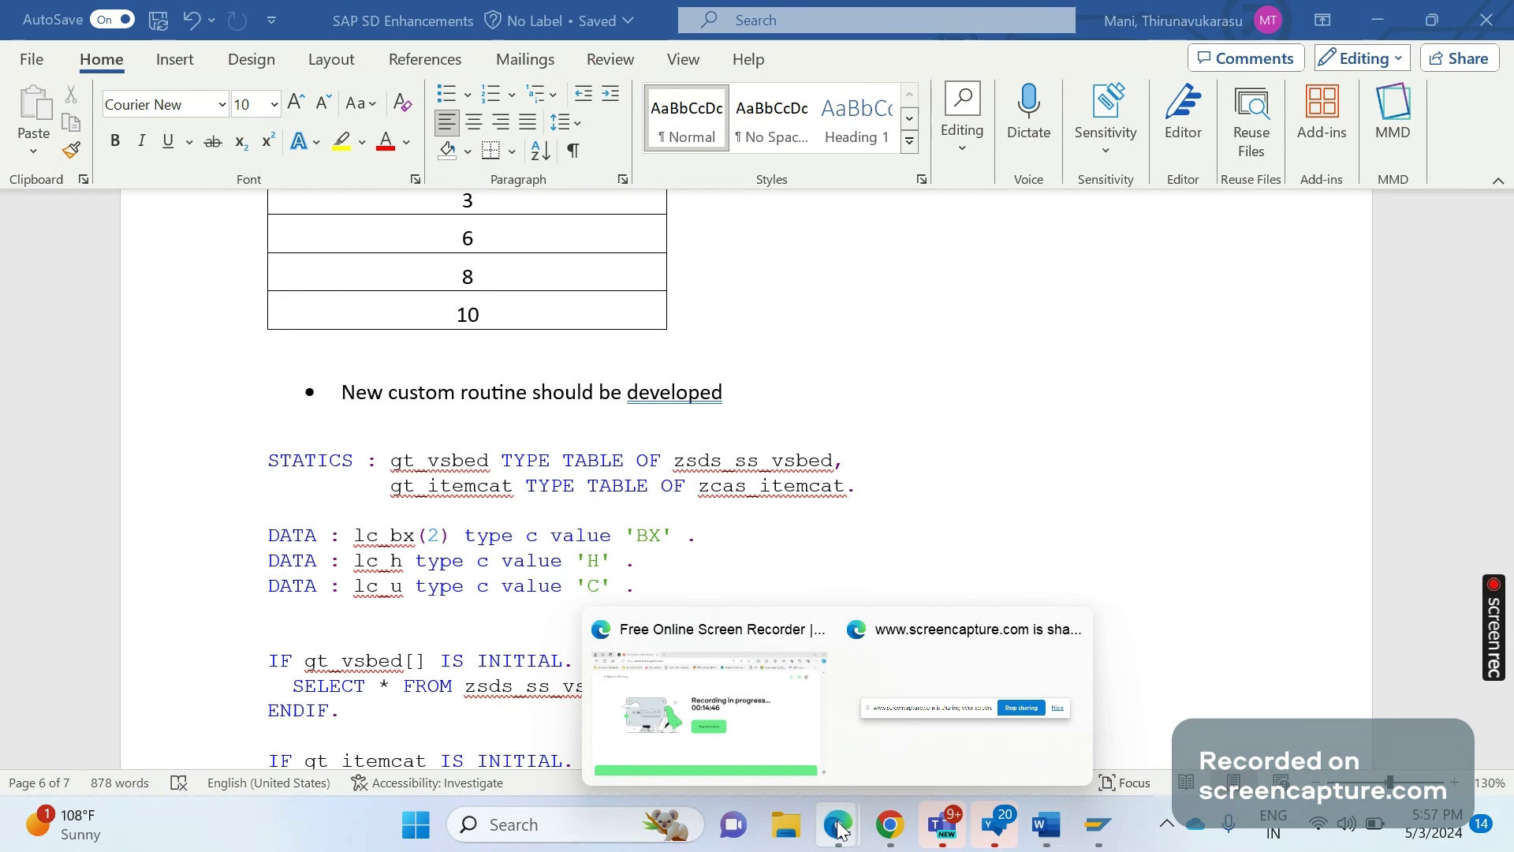